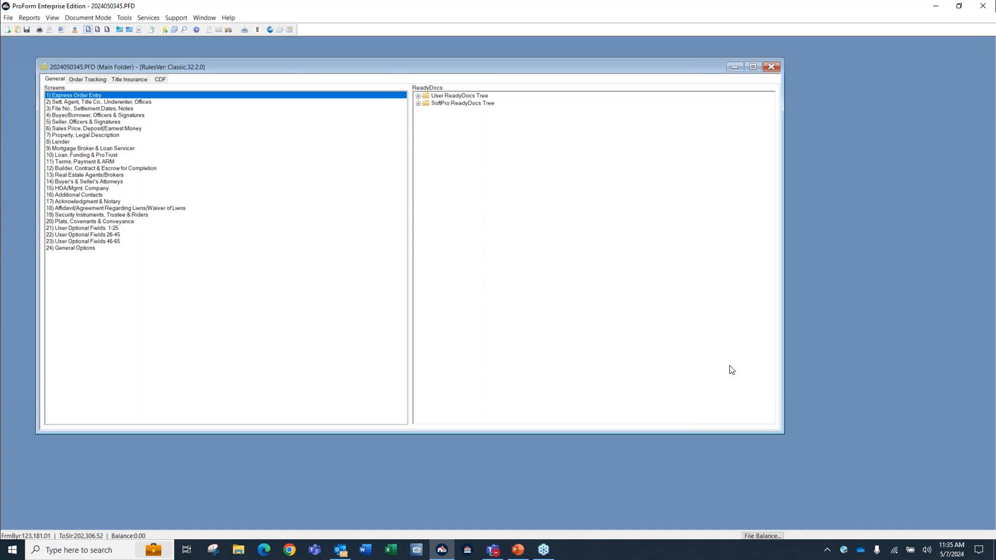
Make the order's main folder window wider and shorter, and look over the available Help options.
{"action": "left_click_drag", "start_coordinate": [782, 431], "coordinate": [811, 409]}
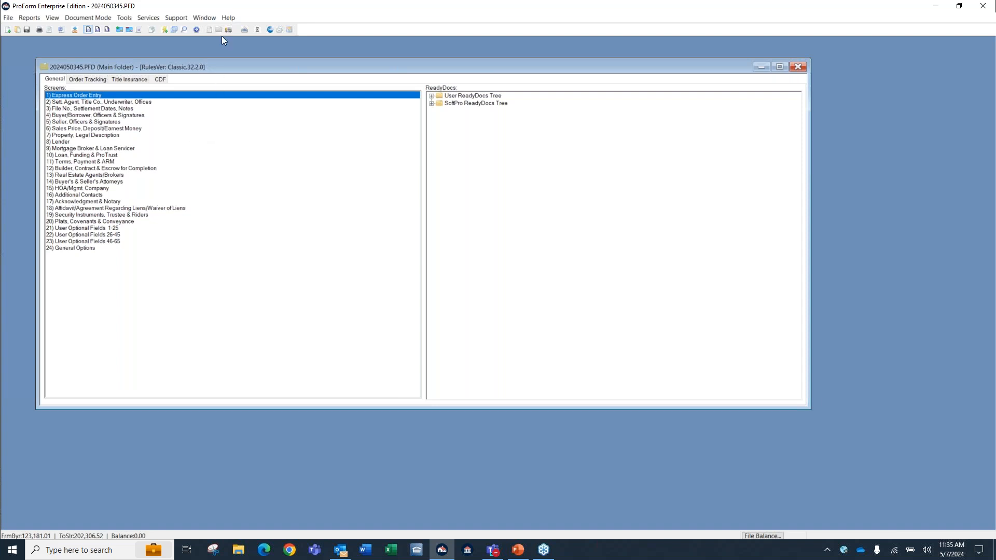
{"action": "key", "text": "ctrl"}
{"action": "left_click", "coordinate": [227, 18]}
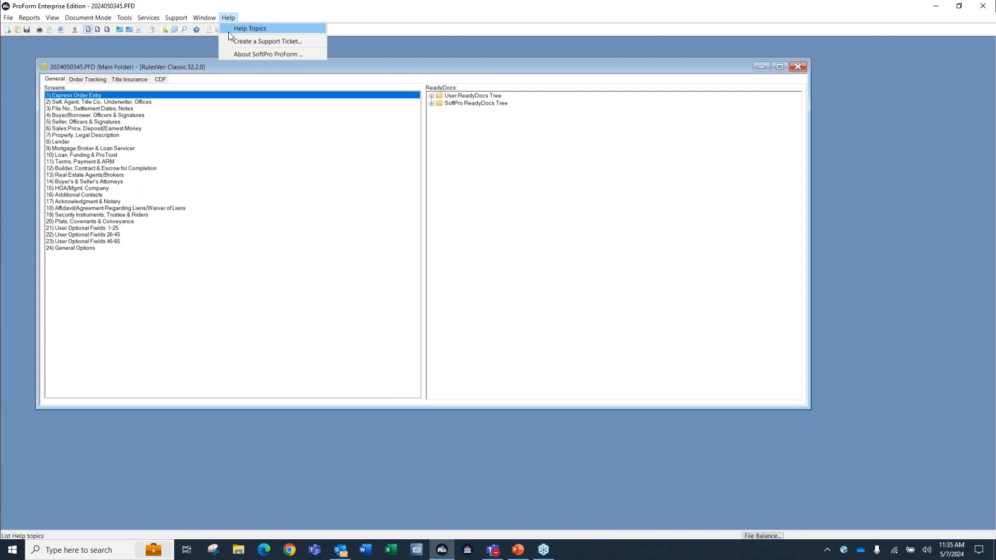
{"action": "left_click", "coordinate": [238, 84]}
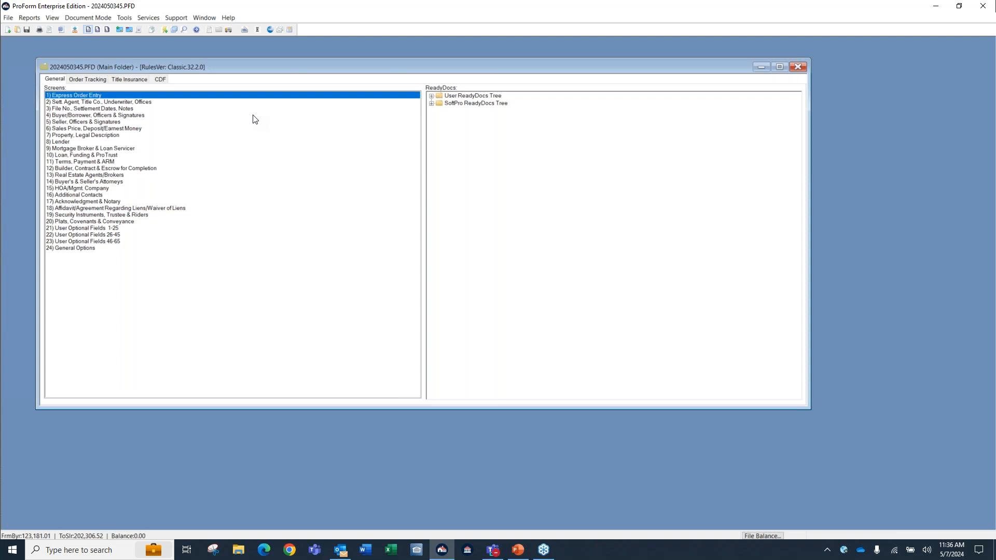
Open the Loan, Funding & ProTrust screen and bring up its context-sensitive help topic.
{"action": "double_click", "coordinate": [97, 157]}
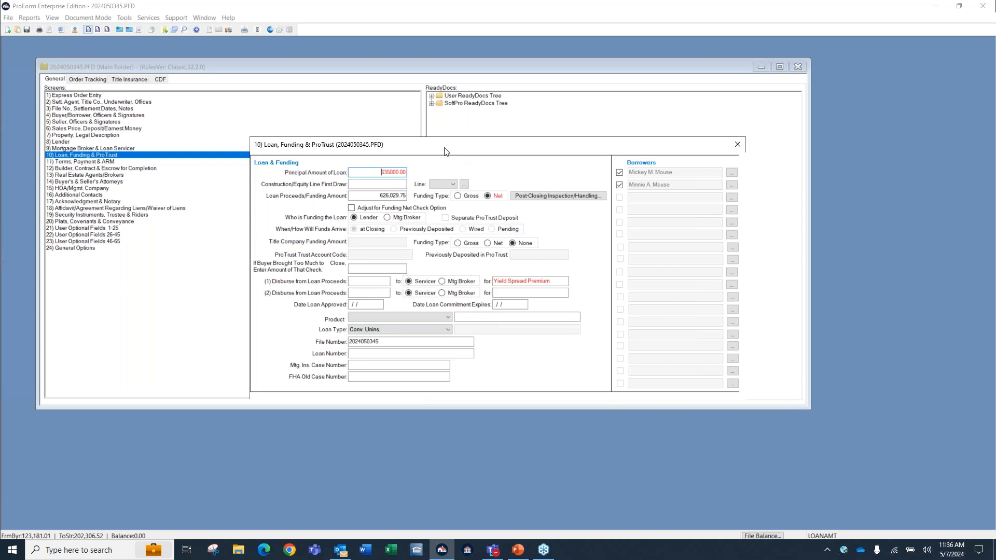
{"action": "key", "text": "F1"}
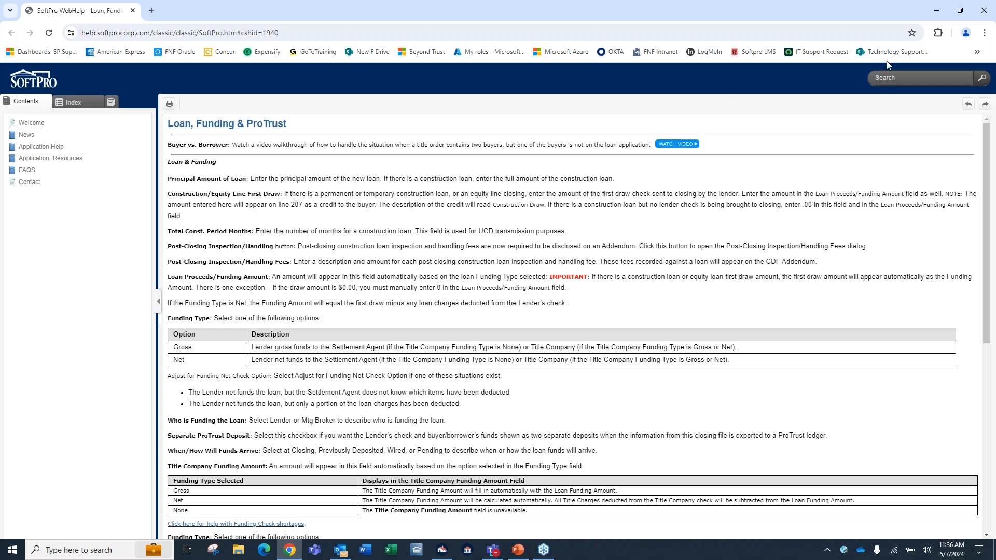
{"action": "key", "text": "alt+Tab"}
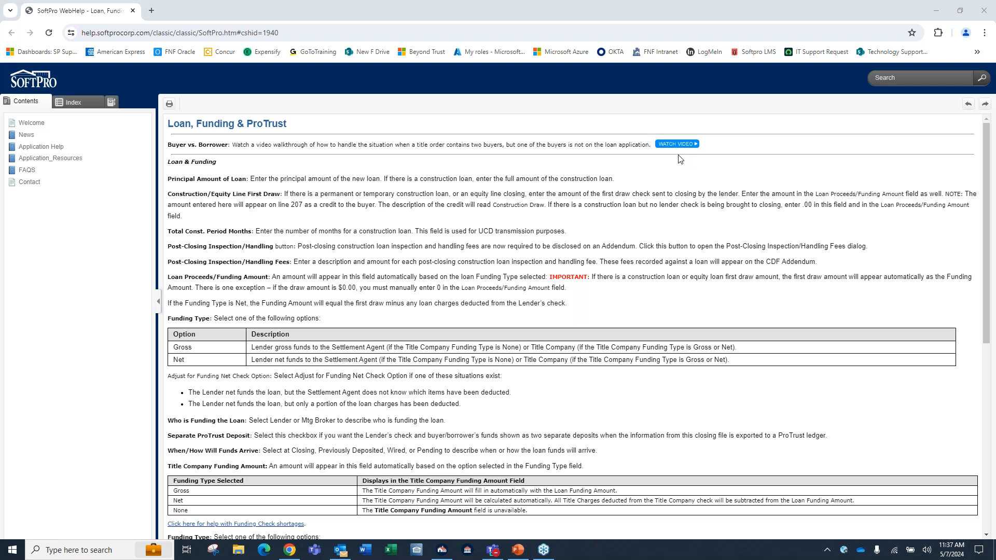
Go from the help site's Welcome page to the ProForm resources and view the Getting Started topic.
{"action": "left_click", "coordinate": [42, 127]}
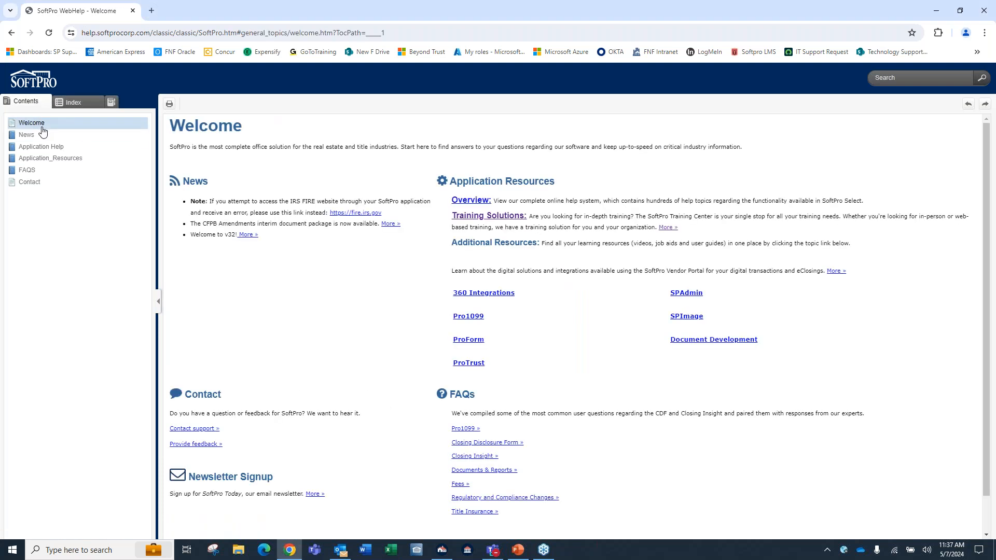
{"action": "left_click", "coordinate": [217, 144]}
{"action": "left_click", "coordinate": [473, 343]}
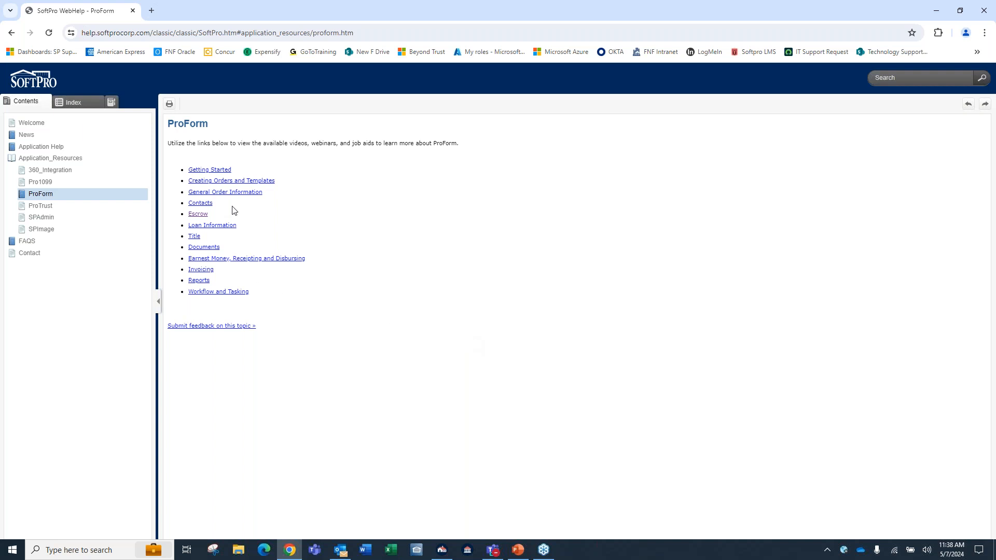
{"action": "left_click", "coordinate": [215, 171]}
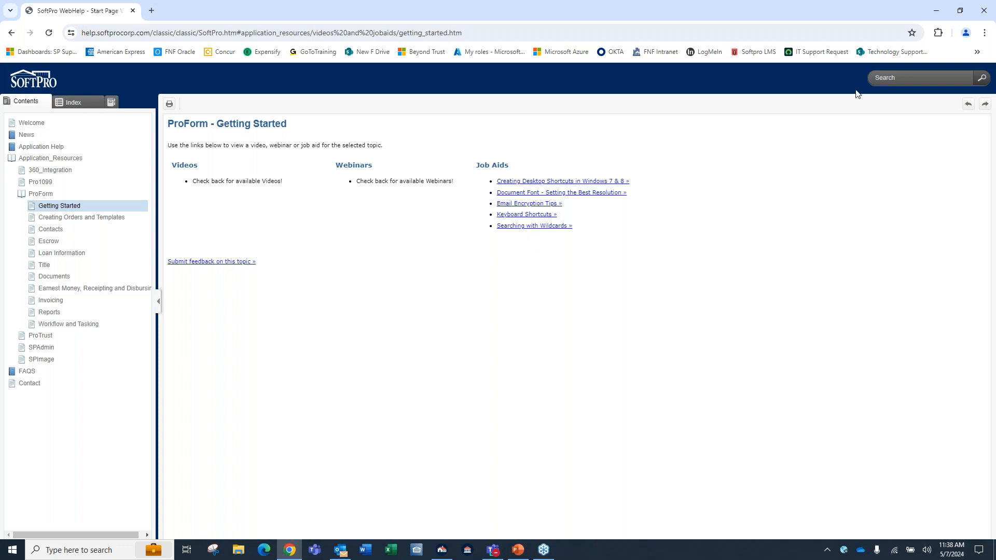
Search the online help for "template", and close the help and the Loan, Funding & ProTrust screen.
{"action": "key", "text": "ctrl"}
{"action": "key", "text": "ctrl"}
{"action": "key", "text": "ctrl"}
{"action": "left_click", "coordinate": [903, 79]}
{"action": "type", "text": "template"}
{"action": "key", "text": "Return"}
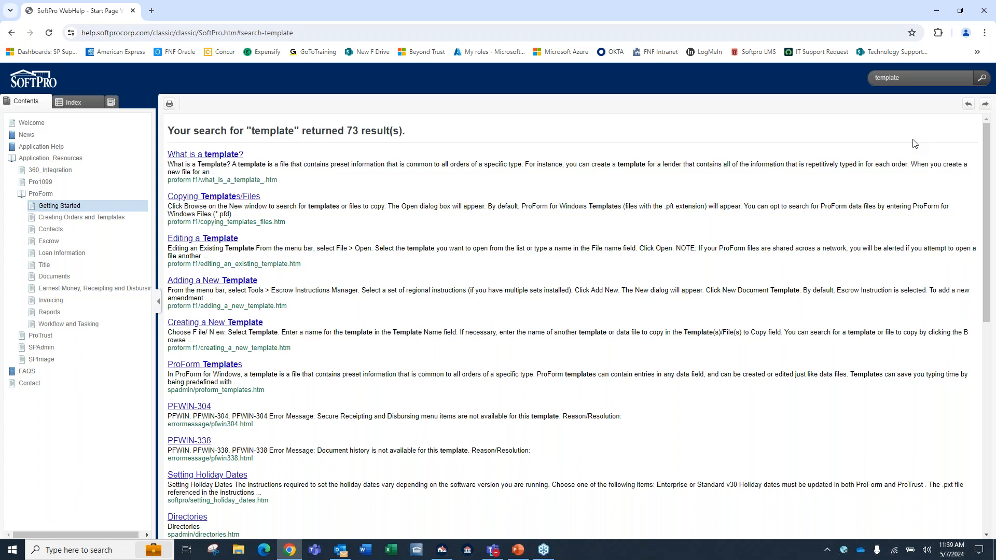
{"action": "left_click", "coordinate": [988, 12]}
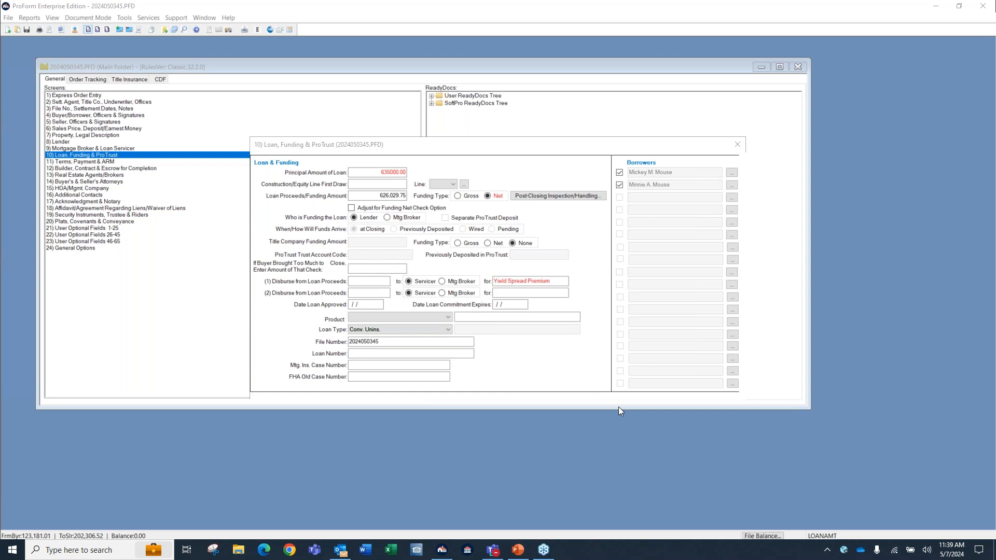
{"action": "left_click", "coordinate": [737, 144]}
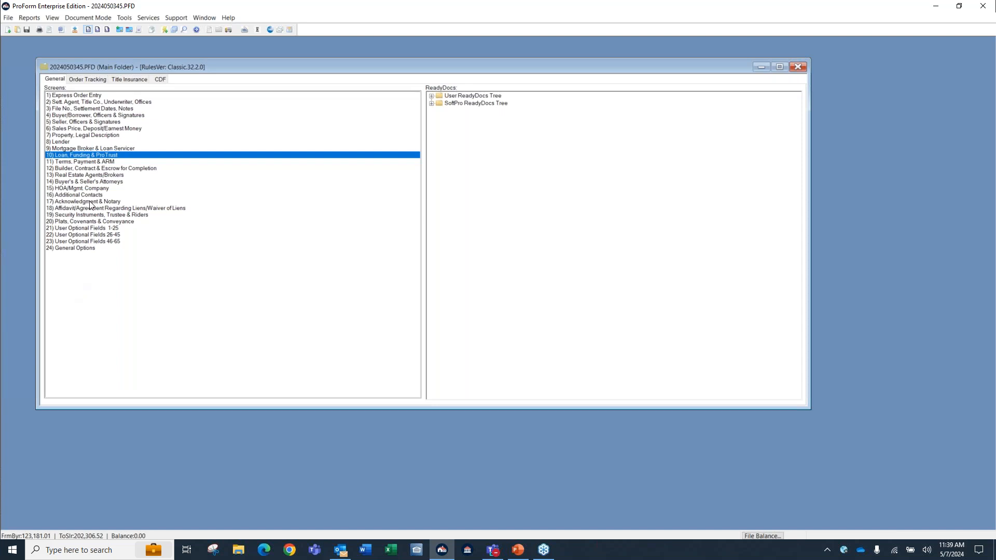
In the File No., Settlement Dates, Notes screen, override the disbursement date with 05/11/2024 and accept the date notice.
{"action": "double_click", "coordinate": [92, 109]}
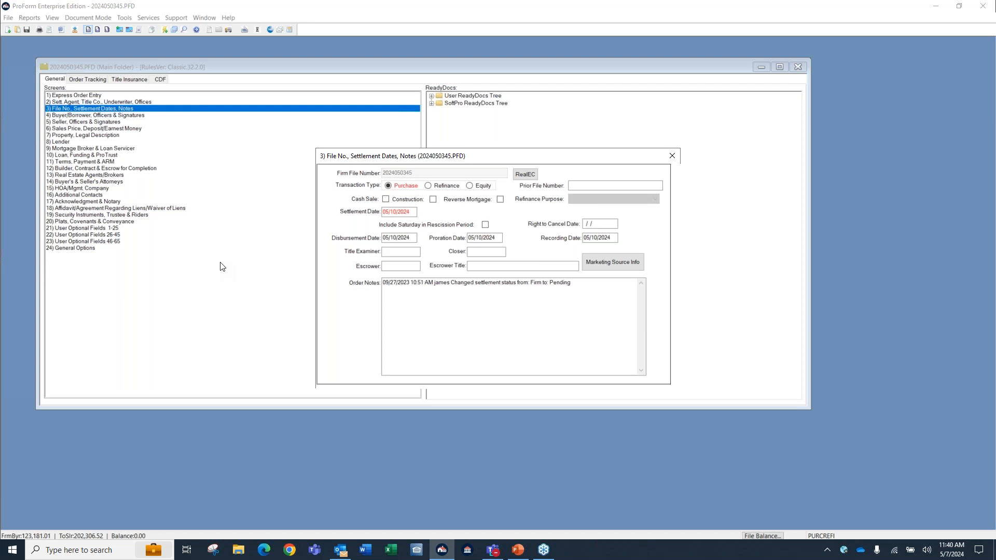
{"action": "key", "text": "ctrl"}
{"action": "key", "text": "ctrl"}
{"action": "left_click", "coordinate": [402, 252]}
{"action": "key", "text": "ctrl"}
{"action": "left_click", "coordinate": [395, 238]}
{"action": "key", "text": "BackSpace"}
{"action": "type", "text": "1"}
{"action": "key", "text": "Tab"}
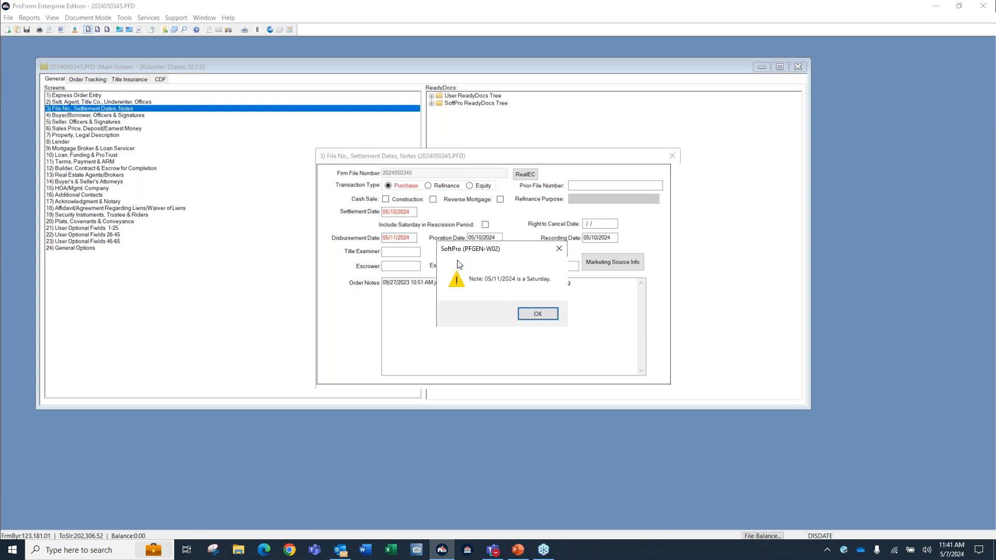
{"action": "left_click", "coordinate": [538, 314]}
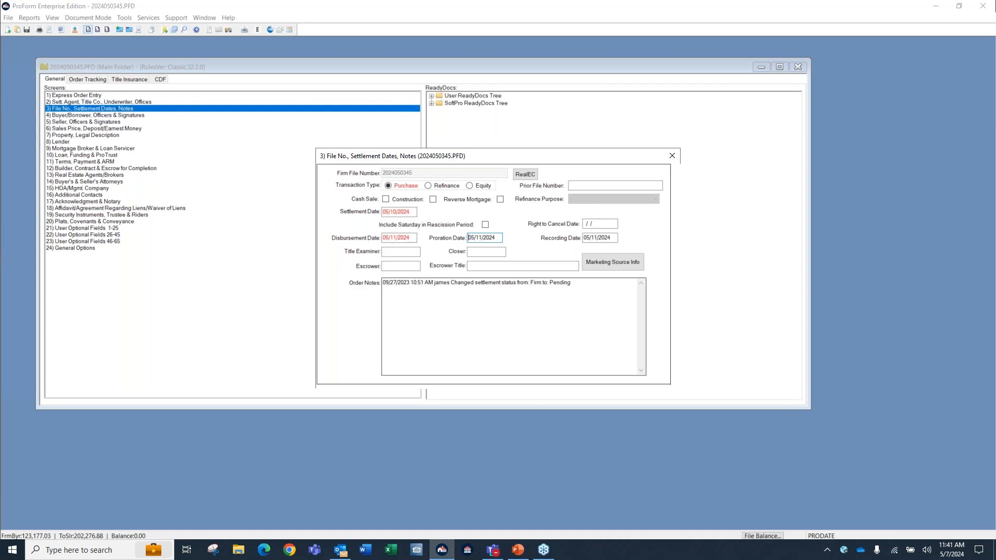
Set the disbursement date to 05/10/2024 and close the File No., Settlement Dates, Notes screen.
{"action": "left_click", "coordinate": [407, 237]}
{"action": "key", "text": "Delete"}
{"action": "type", "text": "05102024"}
{"action": "key", "text": "Tab"}
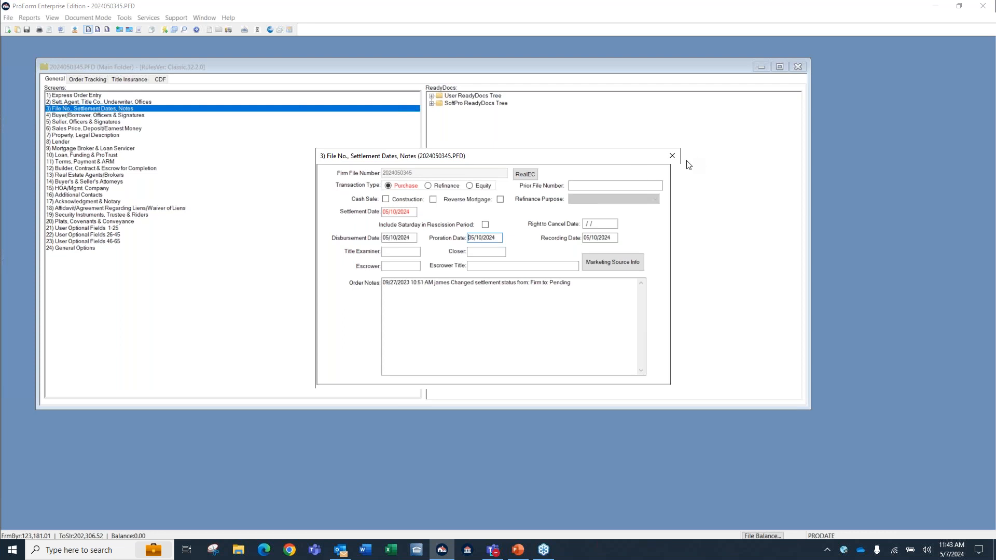
{"action": "left_click", "coordinate": [672, 156]}
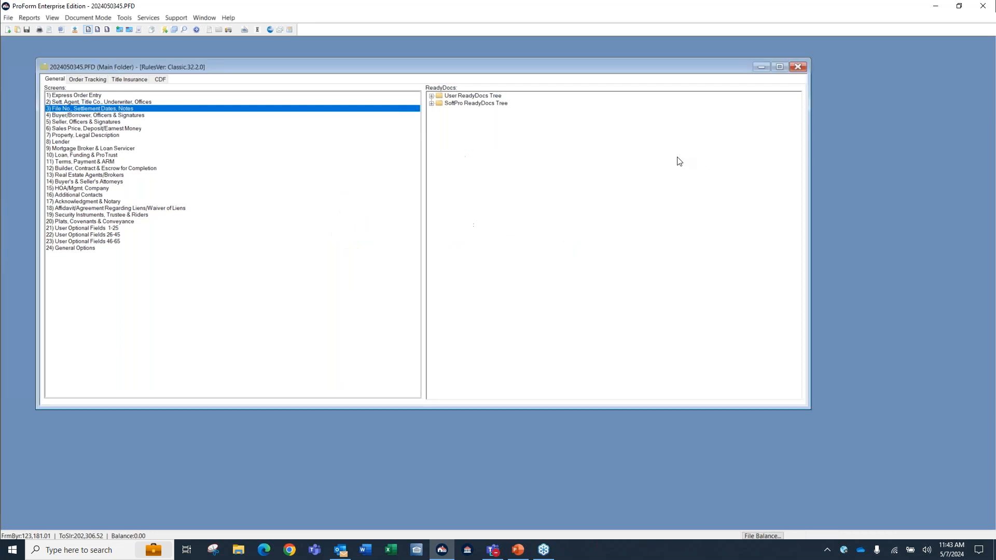
Choose red as the TypeLite color in the program preferences and save the settings.
{"action": "left_click", "coordinate": [124, 19]}
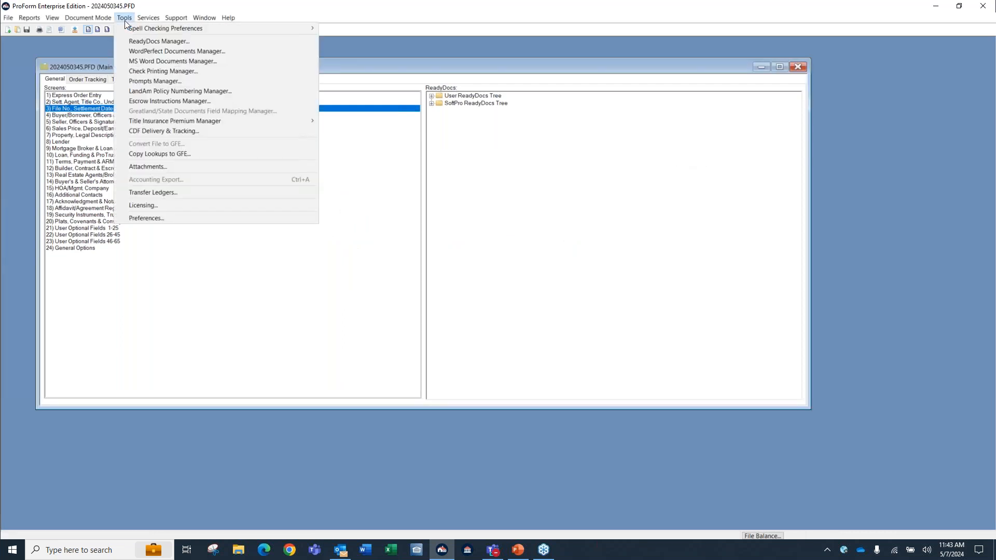
{"action": "left_click", "coordinate": [138, 218]}
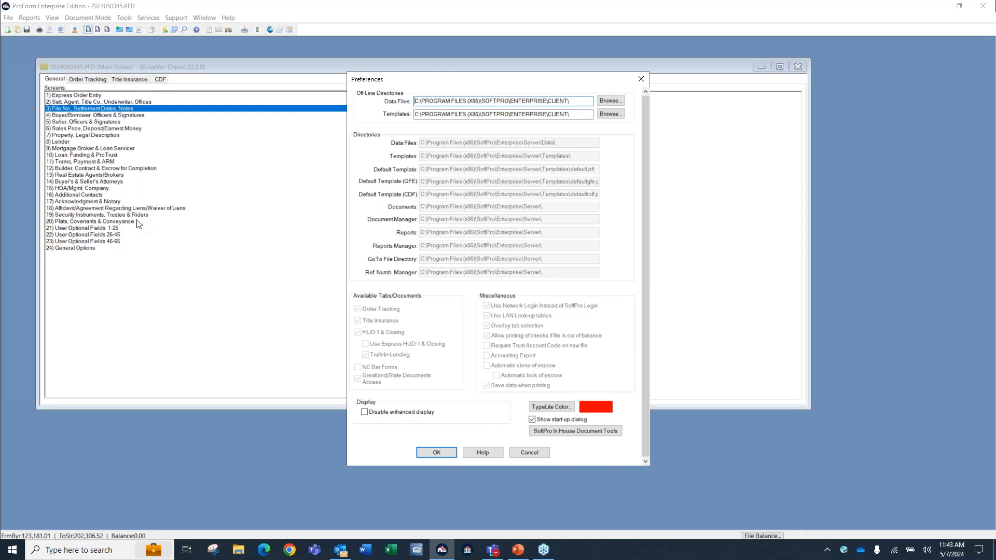
{"action": "left_click", "coordinate": [557, 412]}
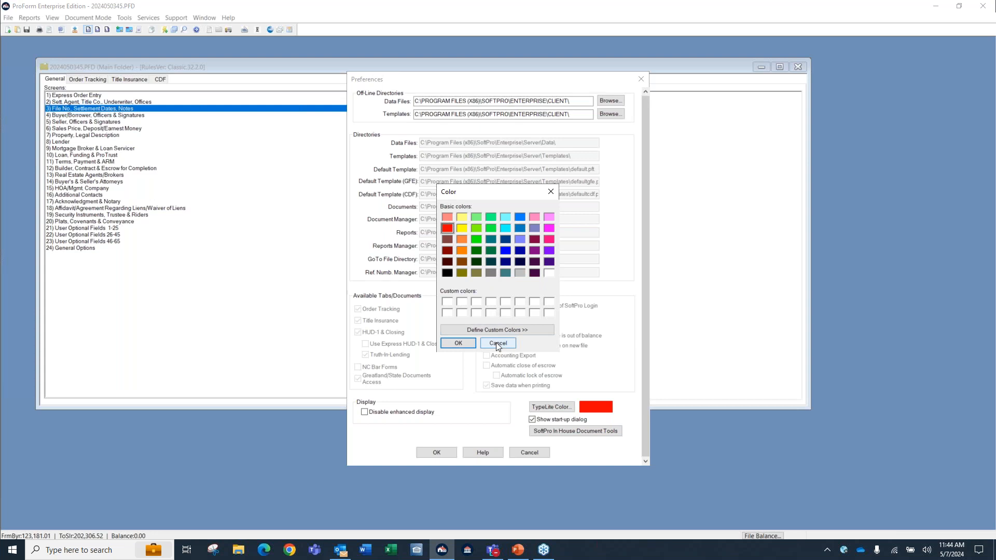
{"action": "left_click", "coordinate": [509, 254]}
{"action": "left_click", "coordinate": [447, 229]}
{"action": "left_click", "coordinate": [459, 342]}
{"action": "left_click", "coordinate": [436, 453]}
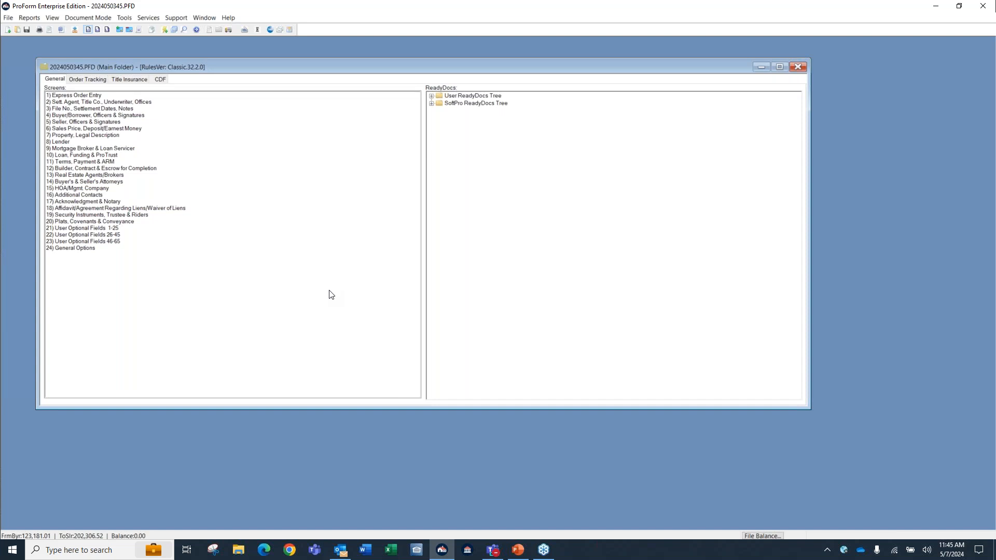
Open the Lender screen and view the look-up table for the lender code without retrieving an entry.
{"action": "double_click", "coordinate": [64, 141]}
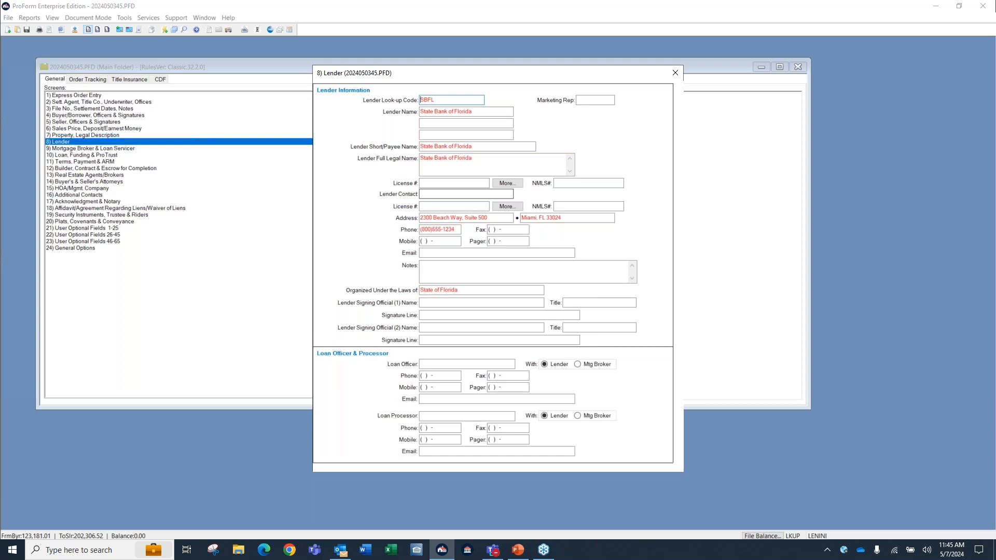
{"action": "left_click", "coordinate": [402, 110]}
{"action": "double_click", "coordinate": [452, 101]}
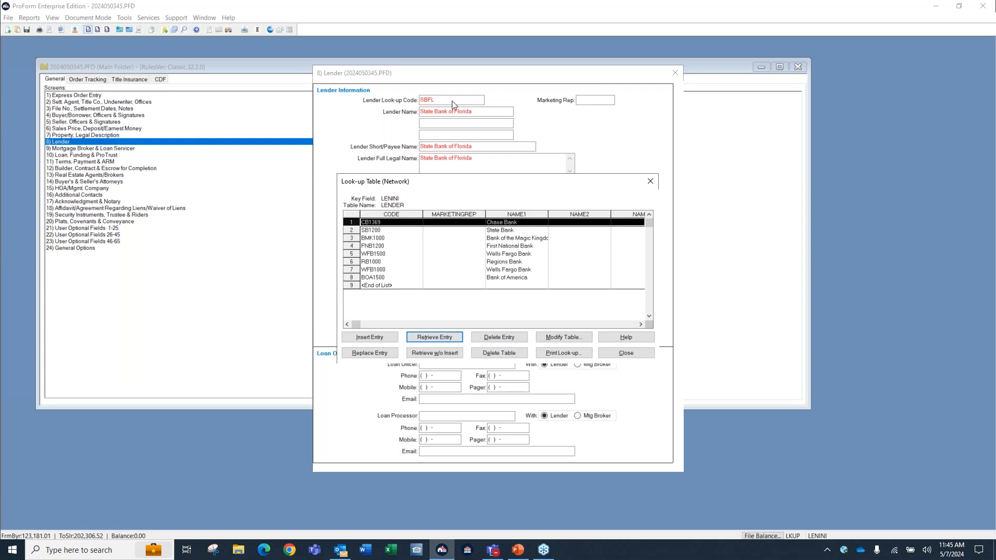
{"action": "left_click", "coordinate": [625, 353]}
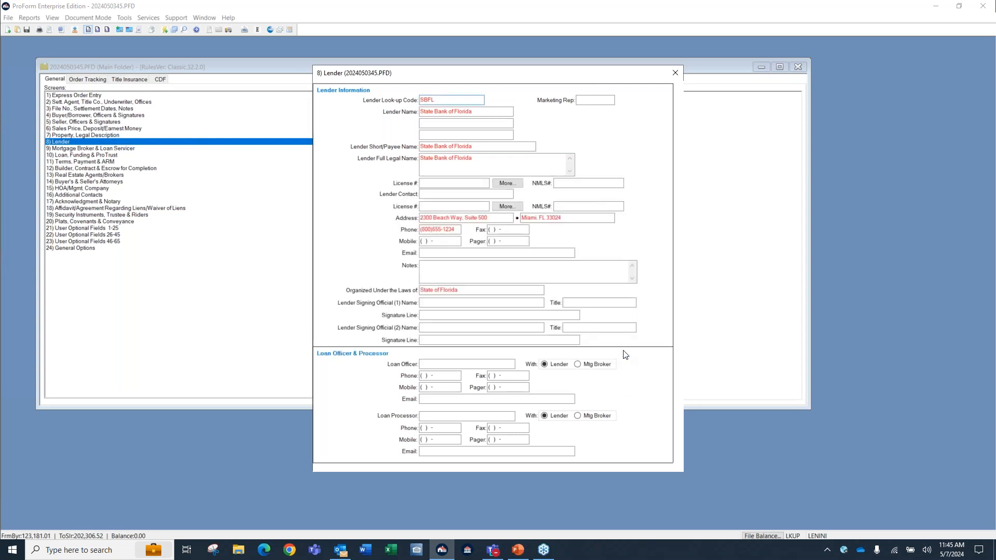
Run a spell check on the Lender Full Legal Name field and close the Lender screen.
{"action": "left_click", "coordinate": [502, 167]}
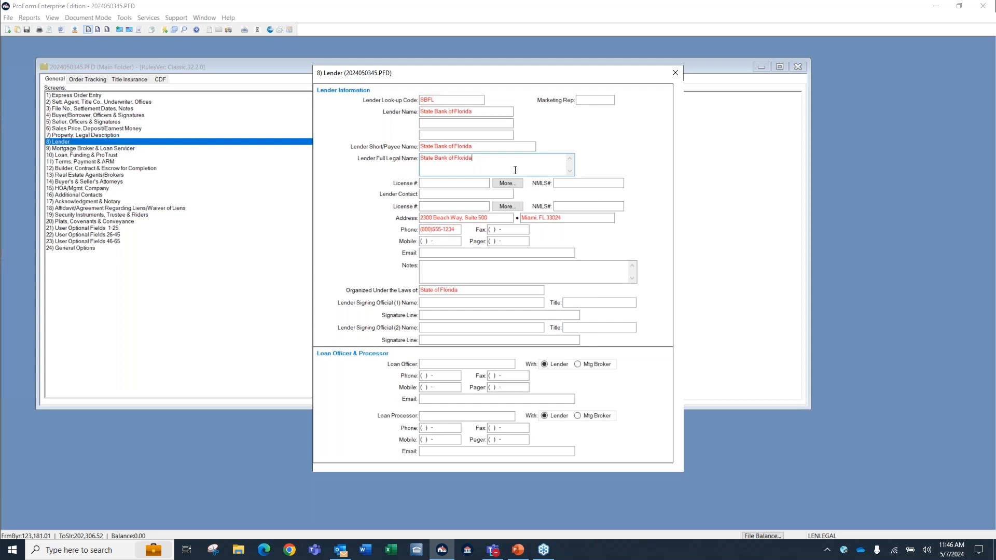
{"action": "key", "text": "F7"}
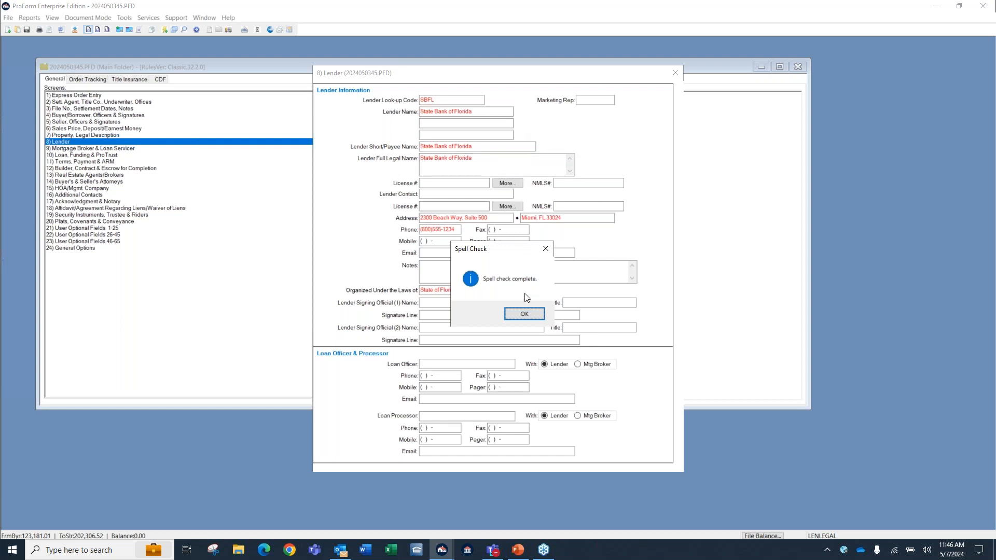
{"action": "left_click", "coordinate": [524, 314]}
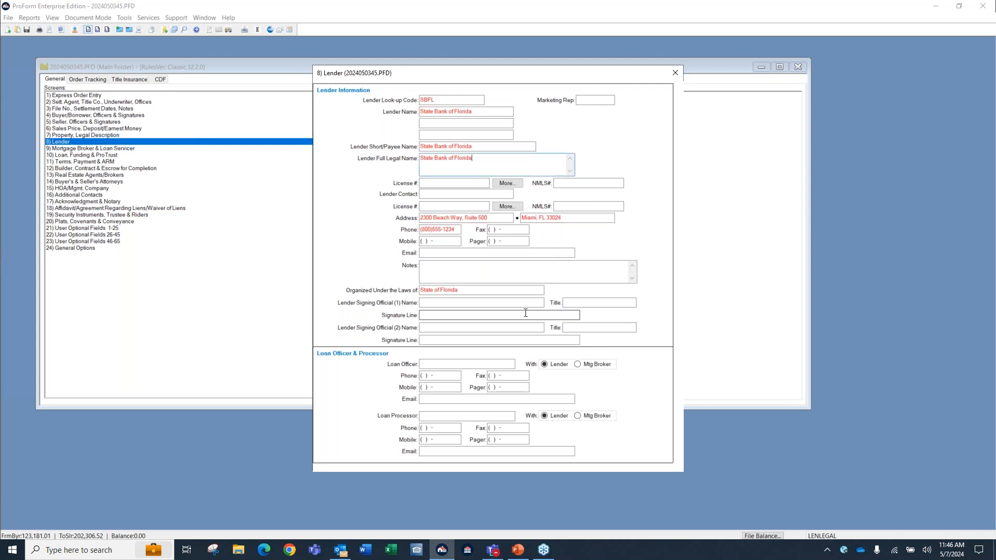
{"action": "left_click", "coordinate": [675, 72]}
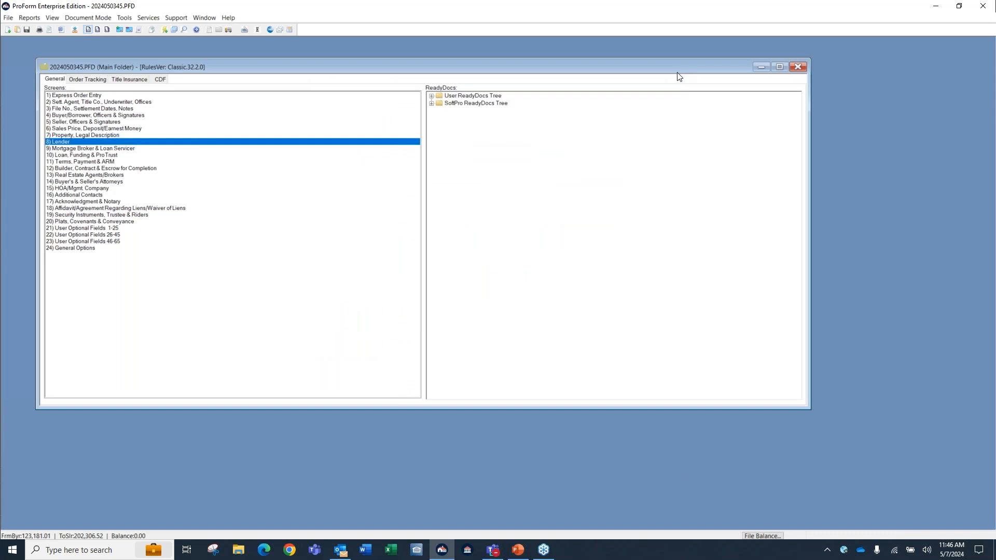
Open the Property, Legal Description screen and expand the Full Legal Description in the Scrollable Field Editor.
{"action": "double_click", "coordinate": [93, 134]}
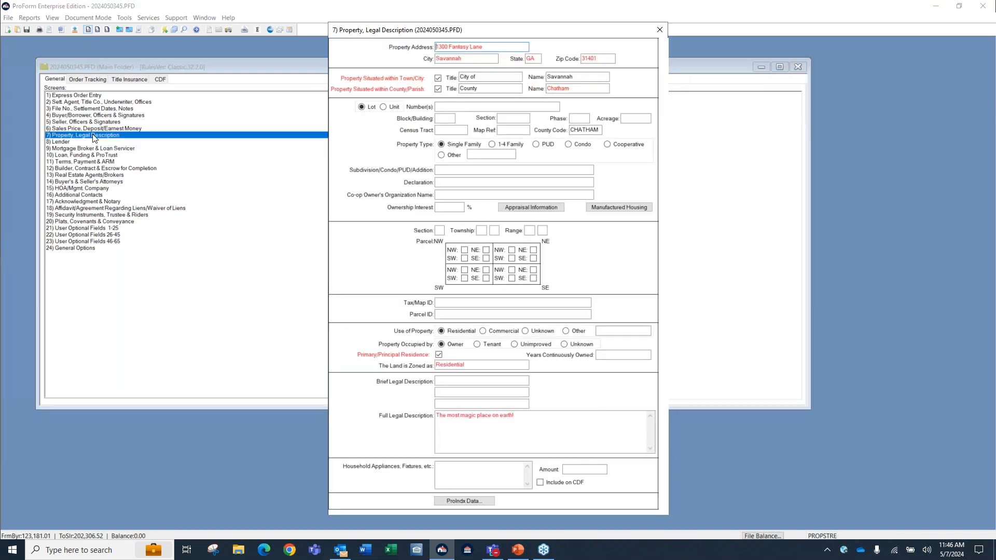
{"action": "left_click", "coordinate": [468, 438]}
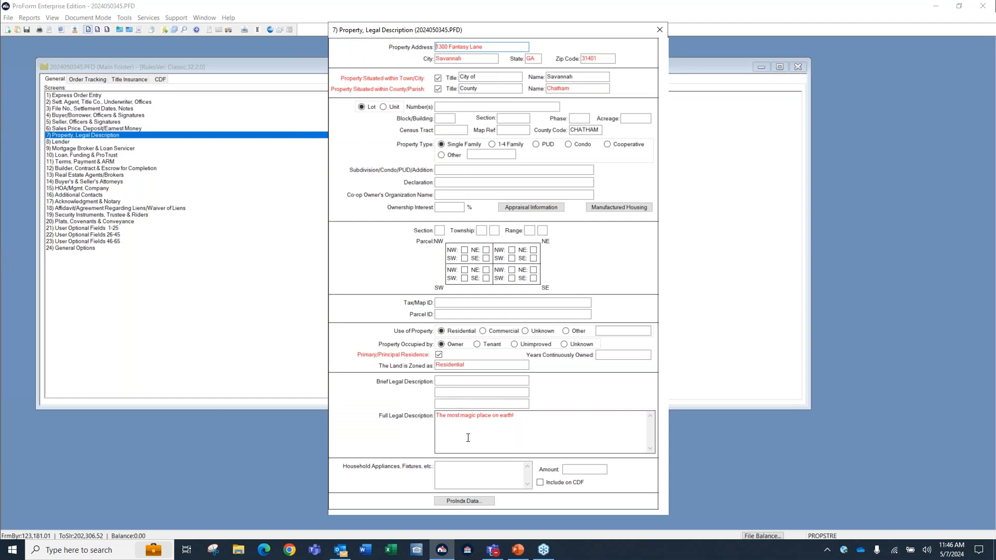
{"action": "left_click", "coordinate": [654, 440]}
{"action": "key", "text": "ctrl"}
{"action": "key", "text": "ctrl"}
{"action": "key", "text": "ctrl"}
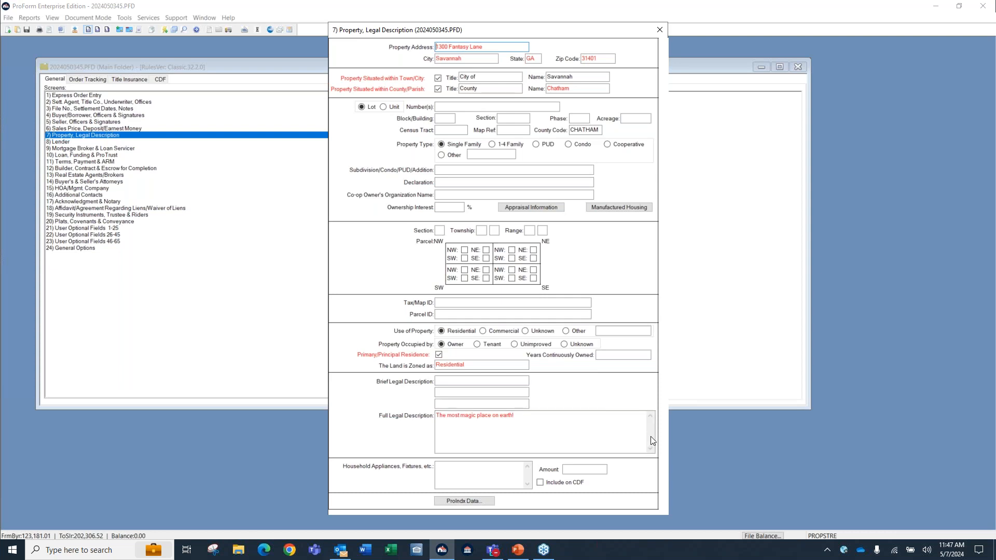
{"action": "left_click", "coordinate": [651, 437]}
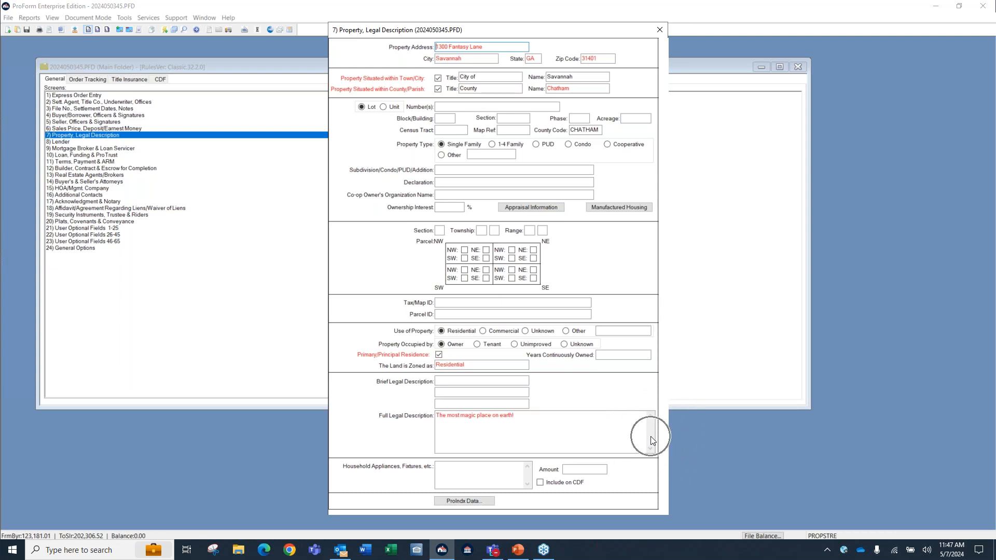
{"action": "left_click", "coordinate": [586, 439]}
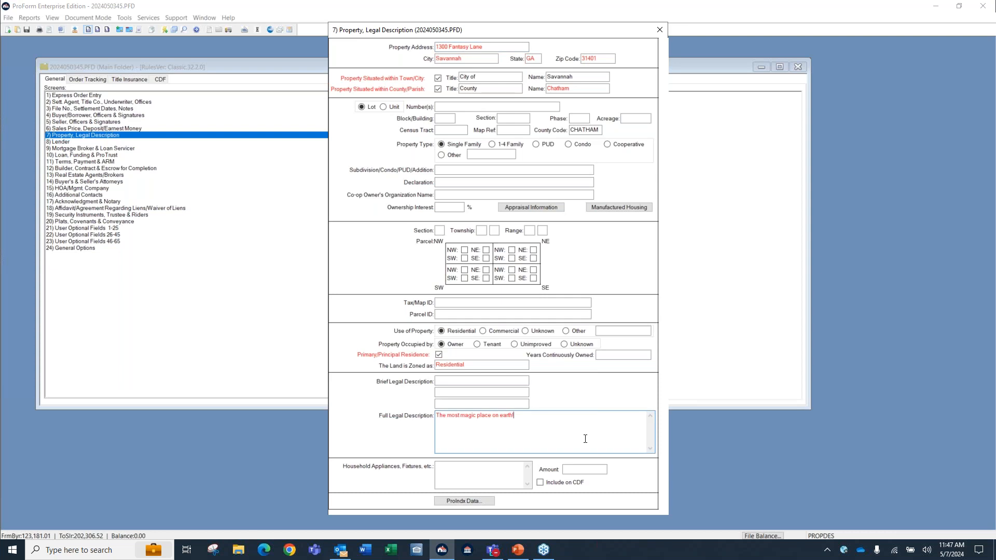
{"action": "double_click", "coordinate": [585, 439]}
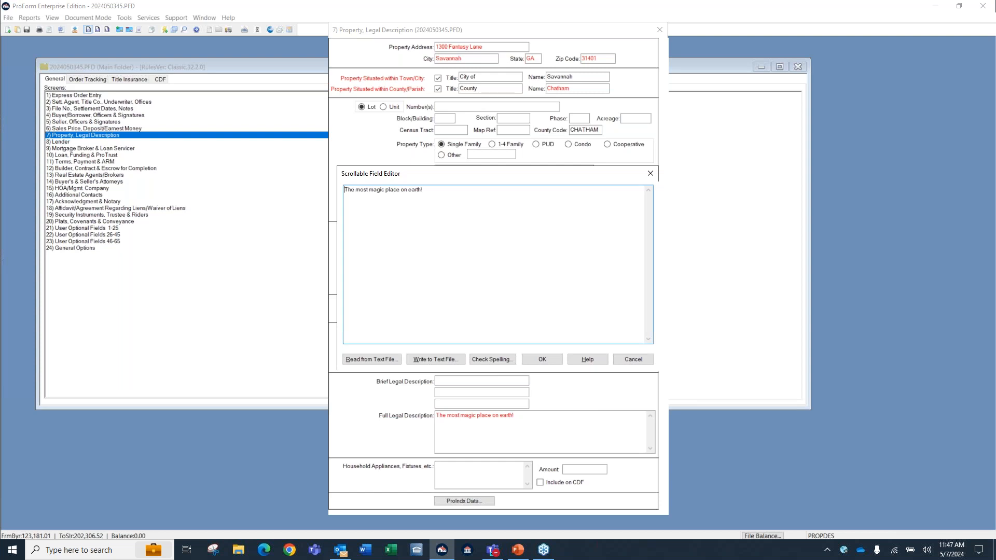
Check the spelling of the full legal description text in the Scrollable Field Editor.
{"action": "left_click", "coordinate": [493, 367]}
{"action": "key", "text": "ctrl"}
{"action": "key", "text": "ctrl"}
{"action": "key", "text": "ctrl"}
{"action": "key", "text": "ctrl"}
{"action": "left_click", "coordinate": [493, 363]}
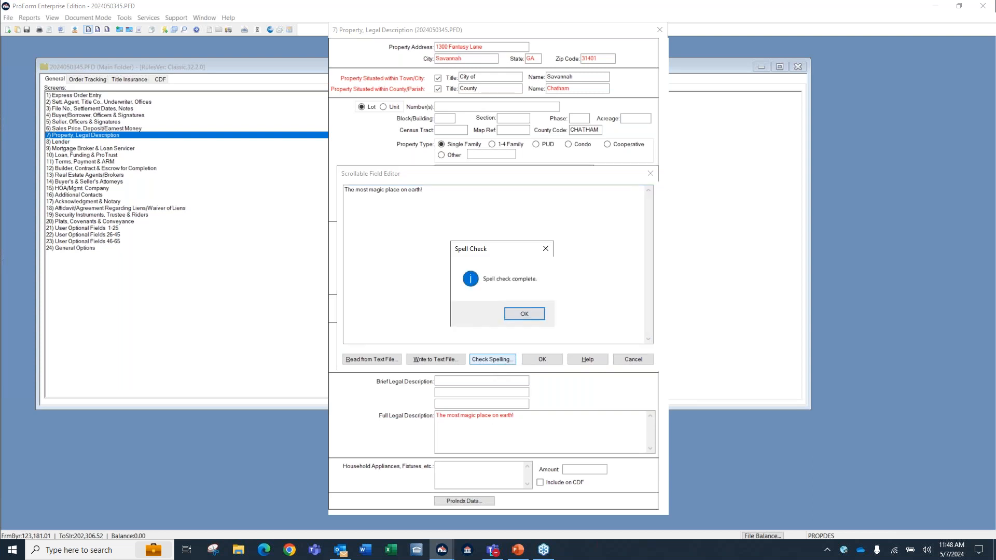
Accept the text in the Scrollable Field Editor, spell check the Full Legal Description field directly on the screen, and close the property screen.
{"action": "left_click", "coordinate": [523, 314]}
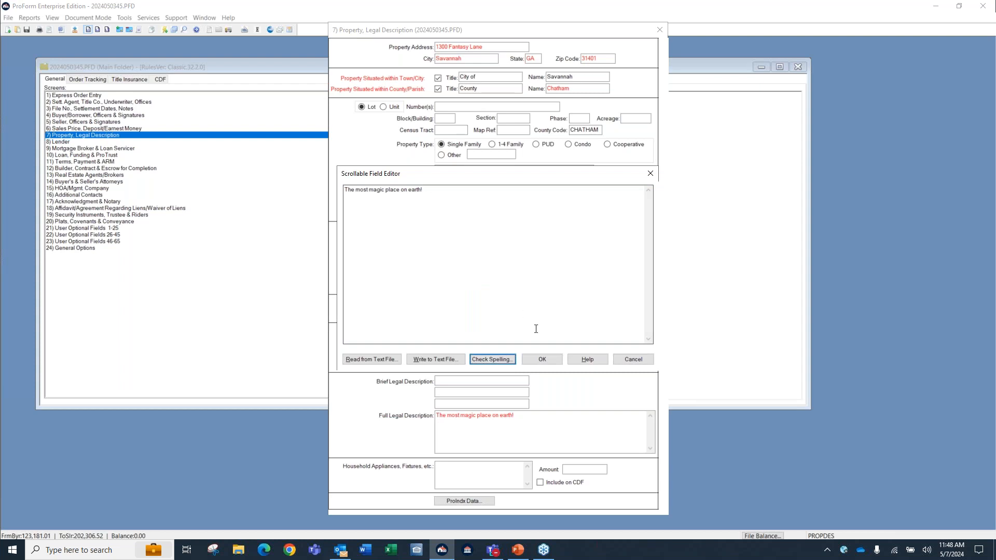
{"action": "left_click", "coordinate": [541, 358]}
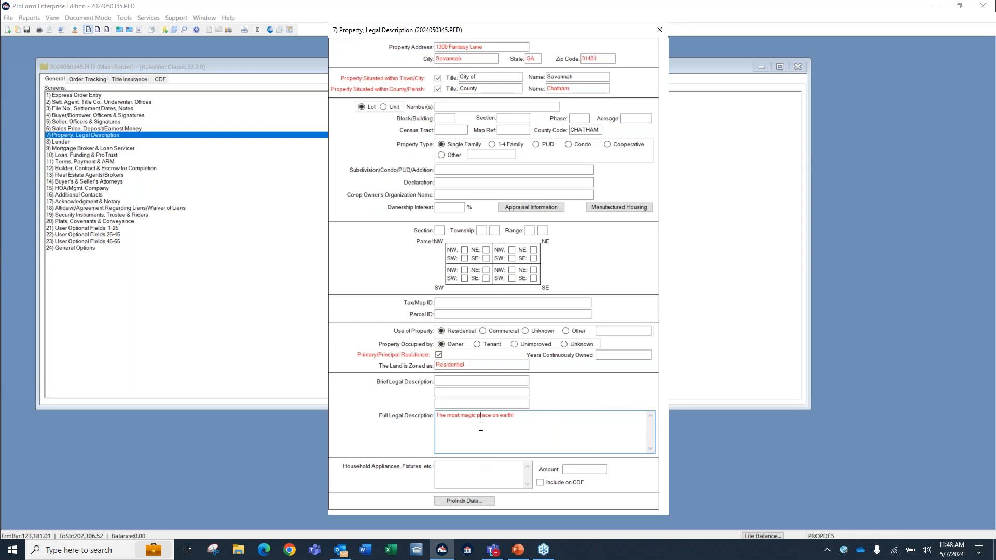
{"action": "key", "text": "F7"}
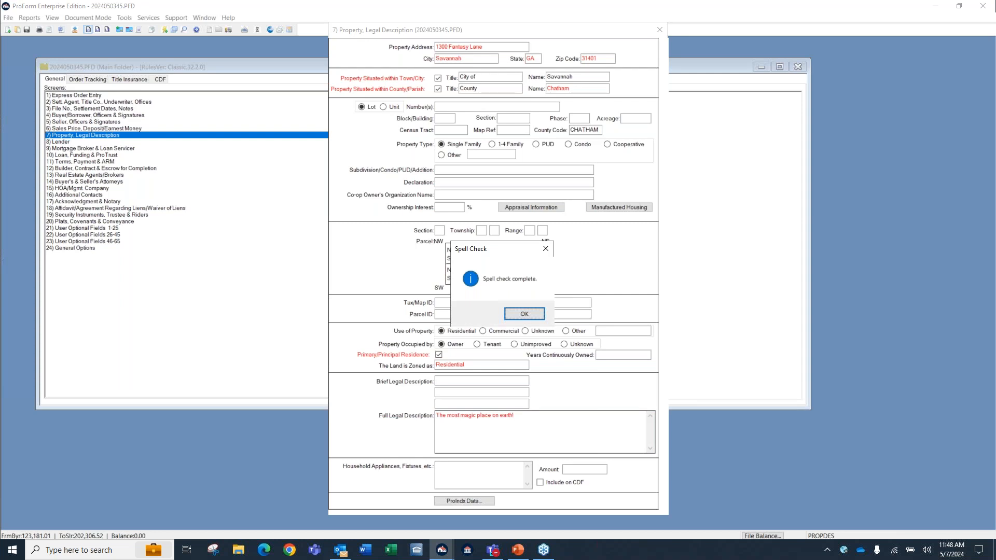
{"action": "left_click", "coordinate": [531, 310]}
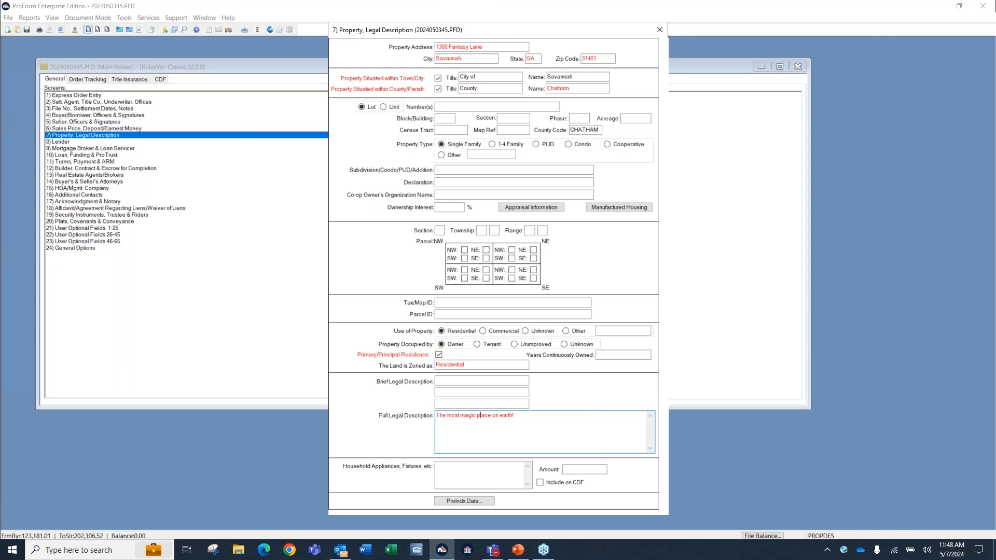
{"action": "left_click", "coordinate": [659, 30]}
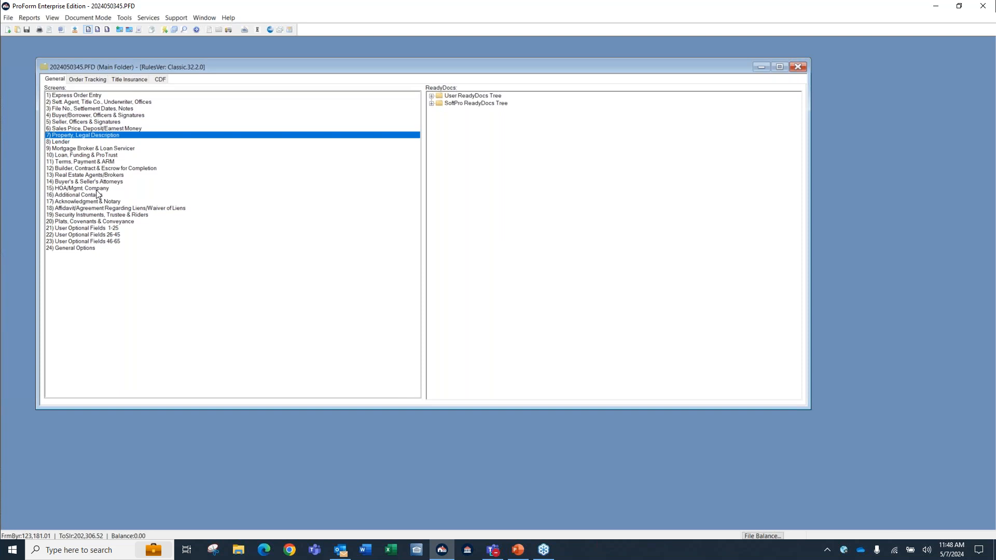
Open the File No., Settlement Dates, Notes screen, page forward through the screens to Sales Price, Deposit/Earnest Money, and page back.
{"action": "double_click", "coordinate": [81, 110]}
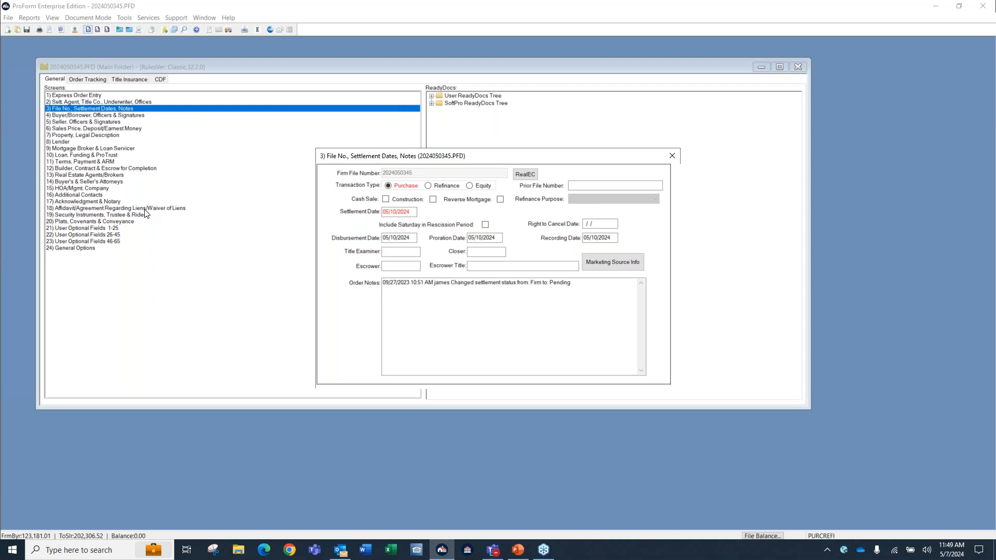
{"action": "key", "text": "Page_Down"}
{"action": "key", "text": "Page_Down"}
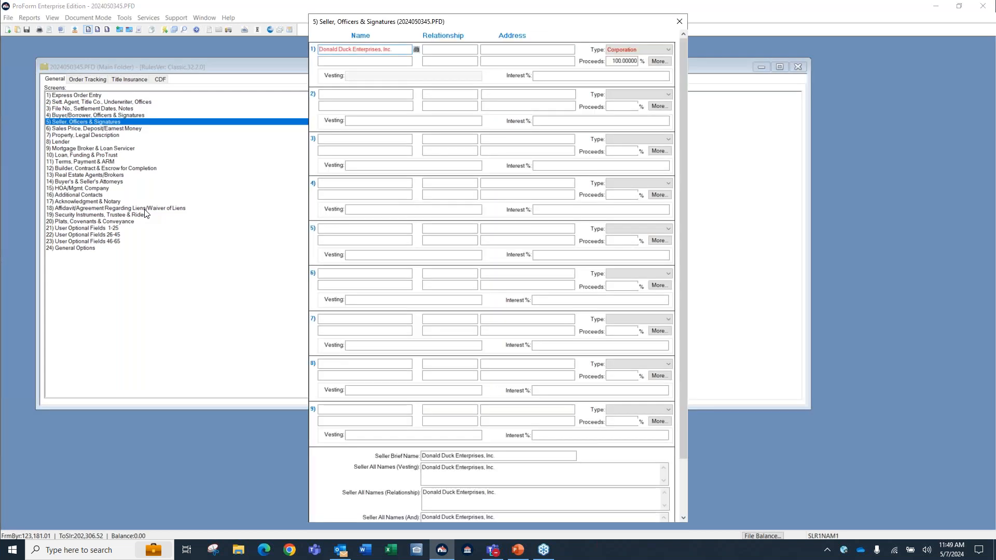
{"action": "key", "text": "Page_Down"}
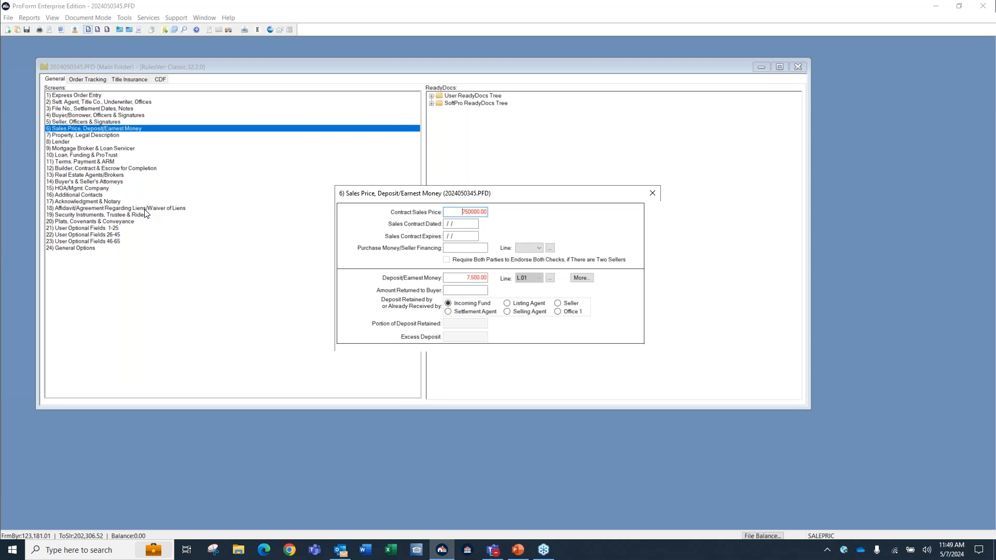
{"action": "key", "text": "Page_Up"}
{"action": "key", "text": "Page_Up"}
{"action": "key", "text": "Page_Up"}
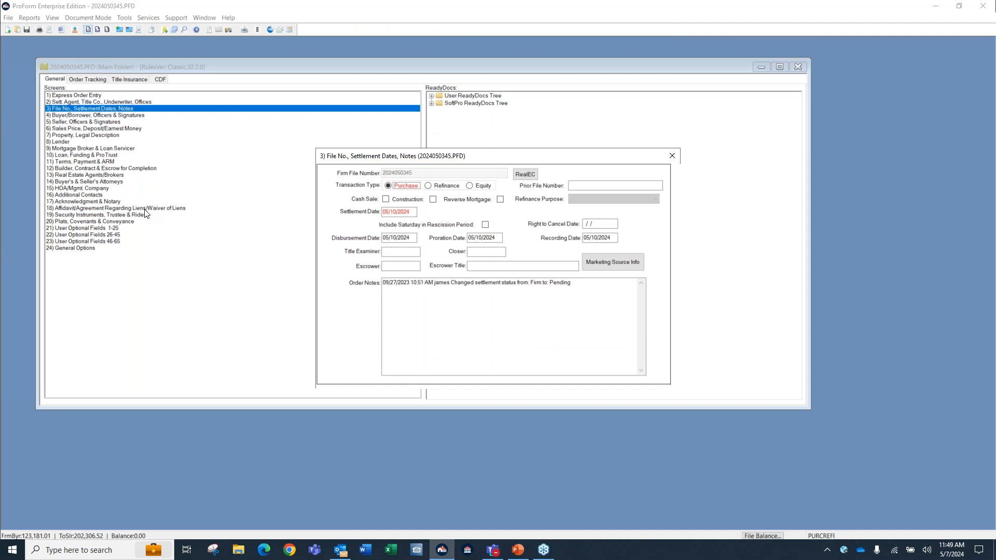
Replace the Settlement Date with today's date, 05/07/2024, using the date shortcut.
{"action": "left_click", "coordinate": [400, 212]}
{"action": "key", "text": "Delete"}
{"action": "key", "text": "t"}
{"action": "key", "text": "Tab"}
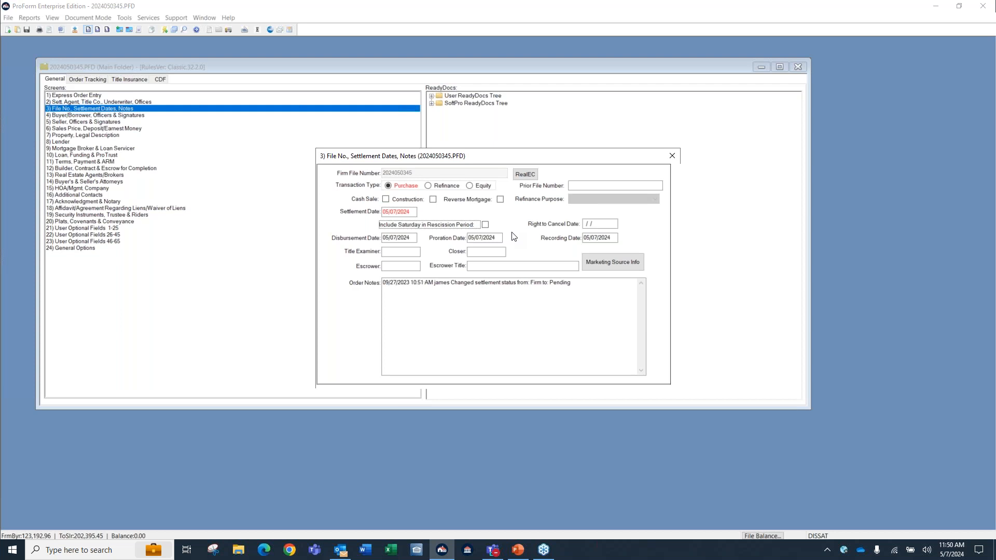
Add a time-stamped entry reading "Poa needs a POA" below the existing text in the Order Notes and close the screen.
{"action": "left_click", "coordinate": [411, 309]}
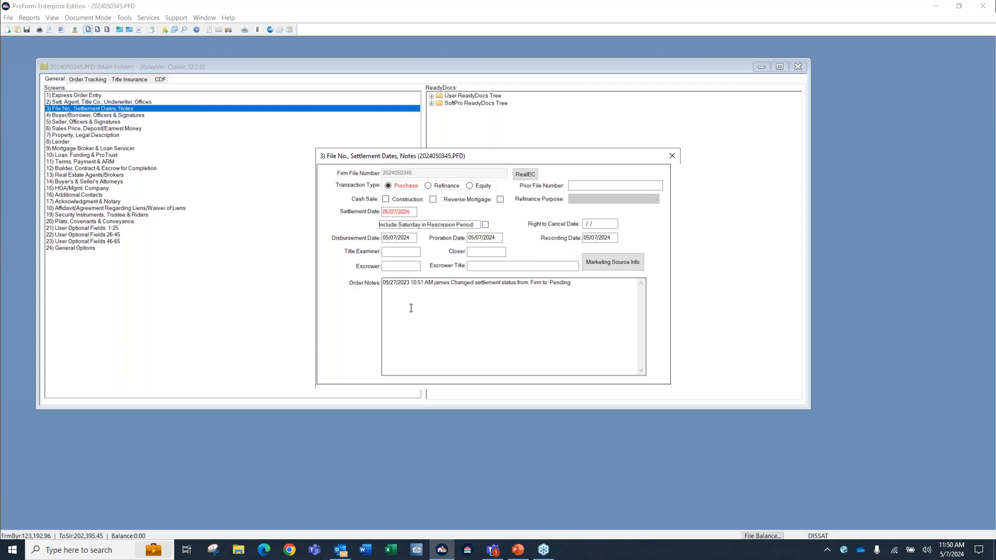
{"action": "left_click", "coordinate": [418, 294]}
{"action": "left_click", "coordinate": [417, 295]}
{"action": "left_click", "coordinate": [593, 289]}
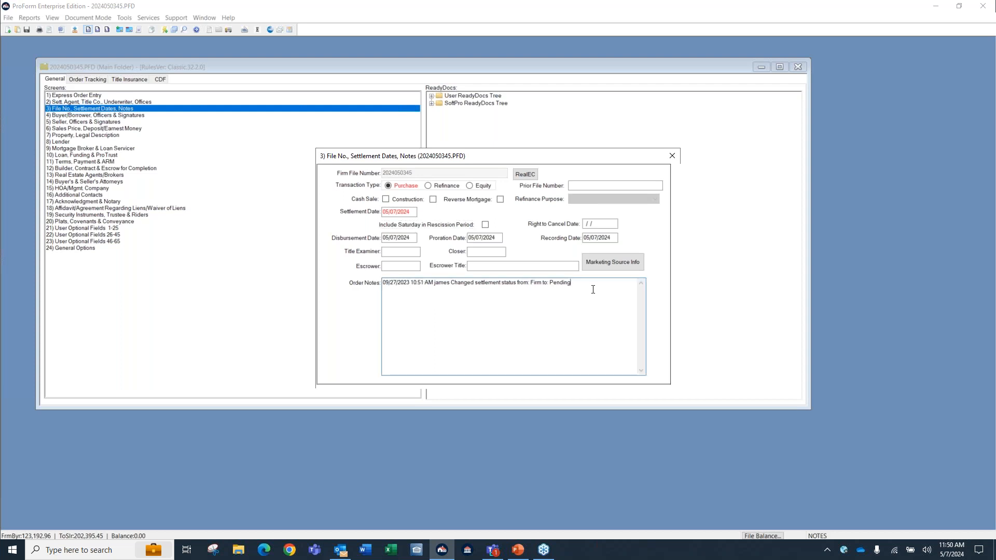
{"action": "key", "text": "Return"}
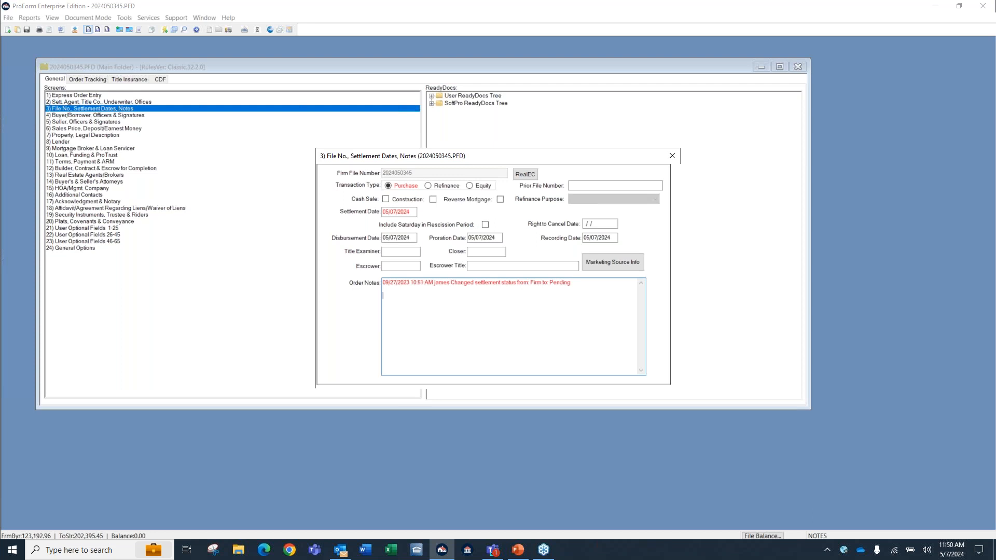
{"action": "key", "text": "ctrl+t"}
{"action": "type", "text": "Poa needs a POA."}
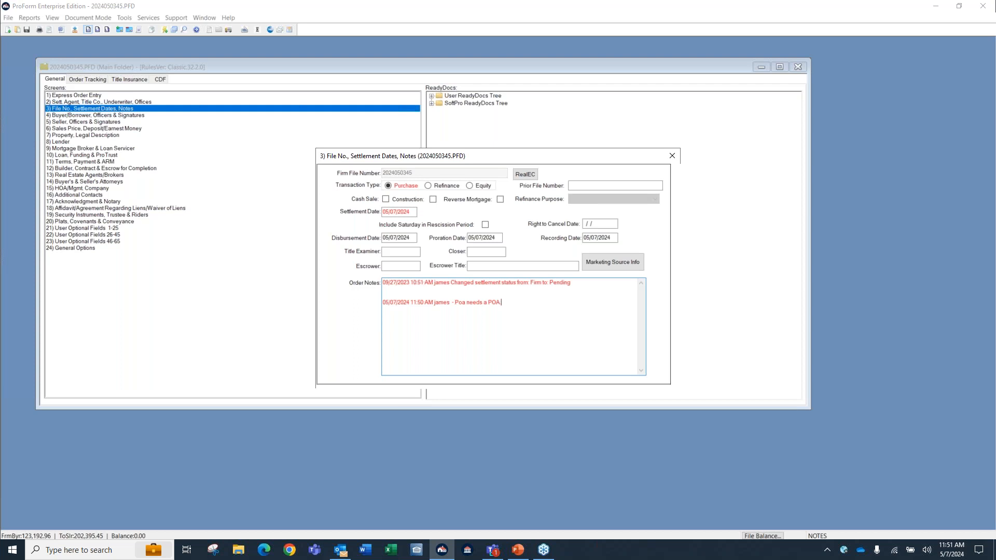
{"action": "left_click", "coordinate": [672, 157]}
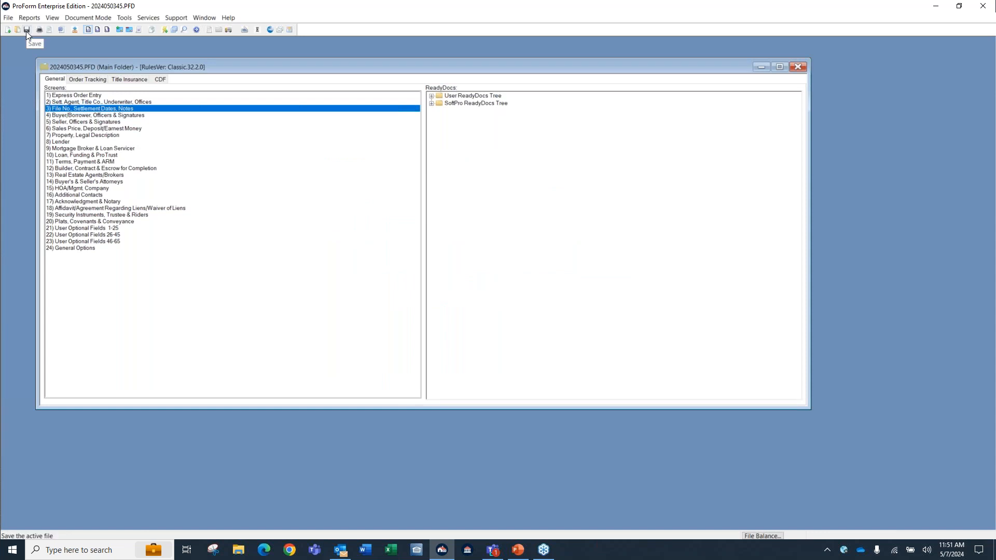
Save the order file, accepting the changed cash from buyer/borrower, and view the ReadyDocs print selection without printing.
{"action": "left_click", "coordinate": [9, 18]}
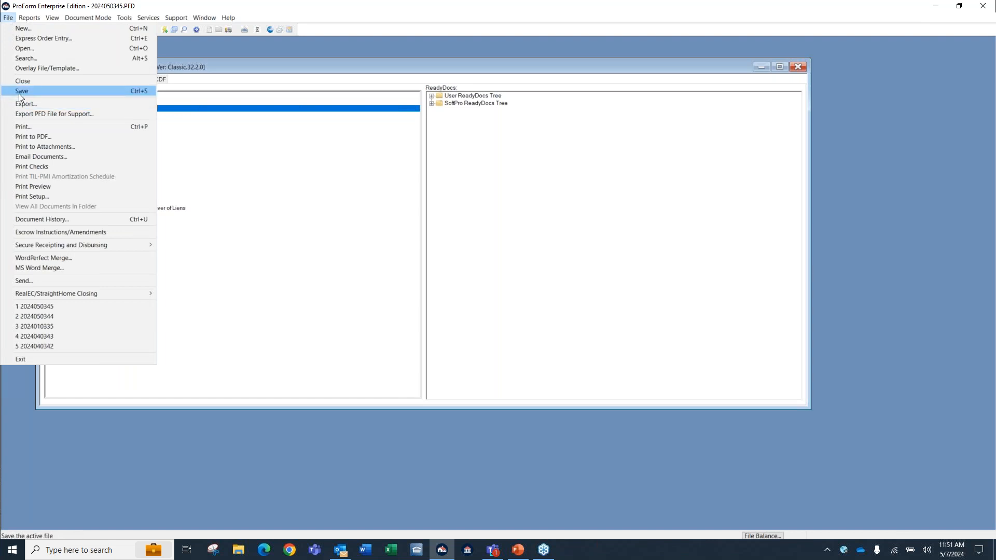
{"action": "left_click", "coordinate": [143, 96]}
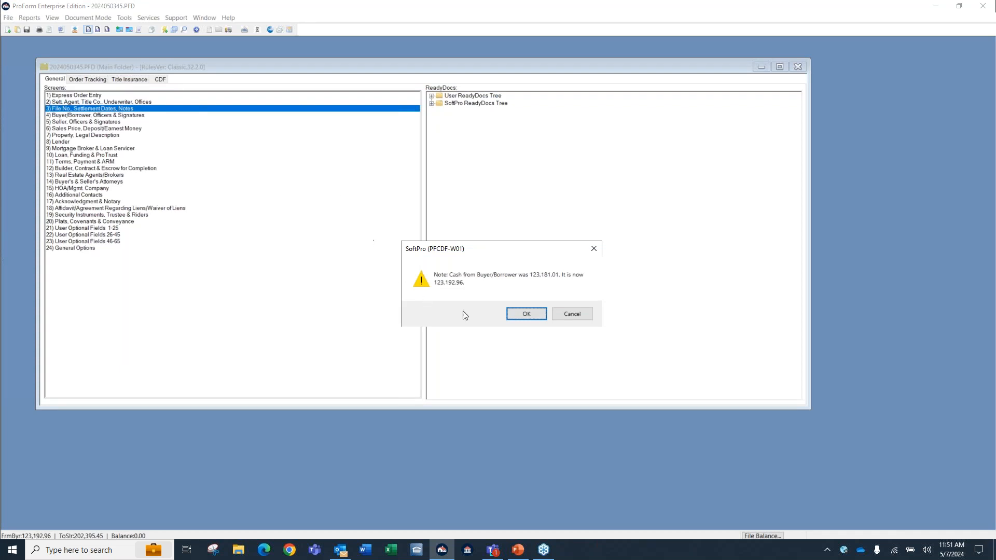
{"action": "left_click", "coordinate": [527, 317]}
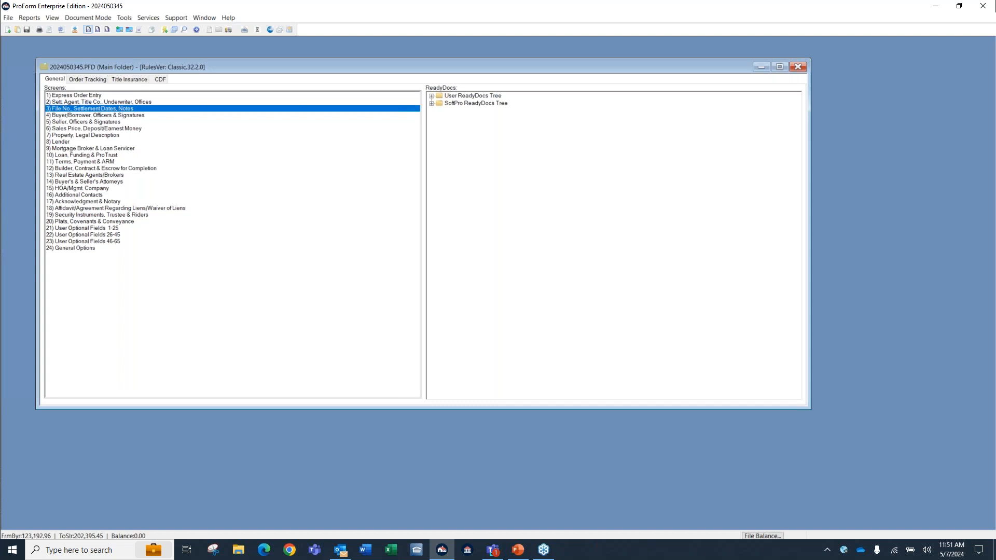
{"action": "key", "text": "ctrl+p"}
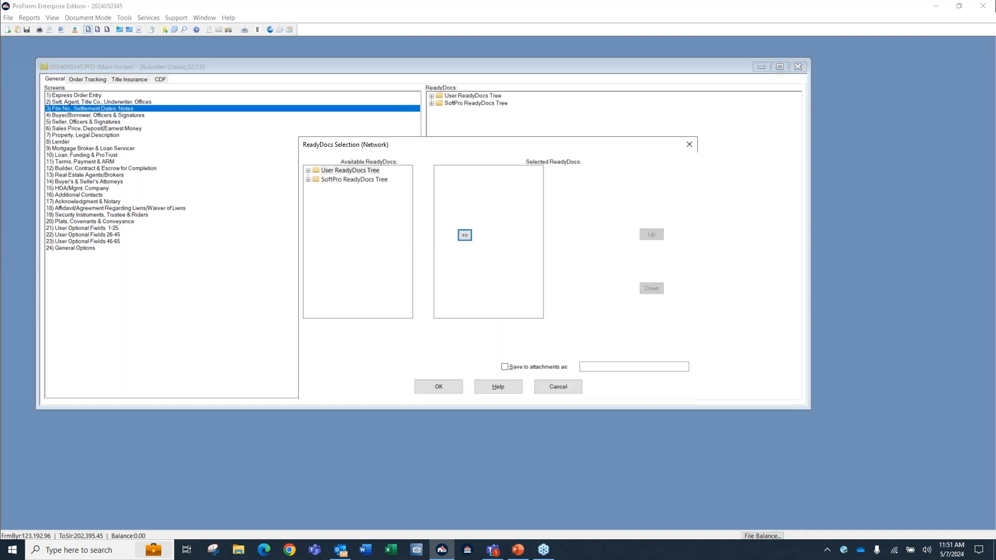
{"action": "left_click", "coordinate": [557, 390]}
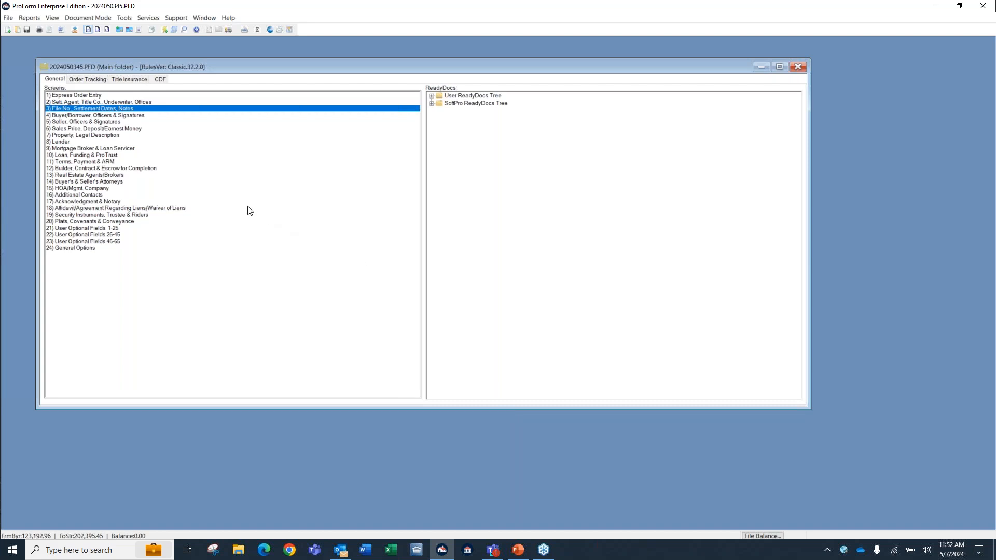
Open Express Order Entry, move field by field forward from the Property Address and back again, and close the screen.
{"action": "double_click", "coordinate": [89, 96]}
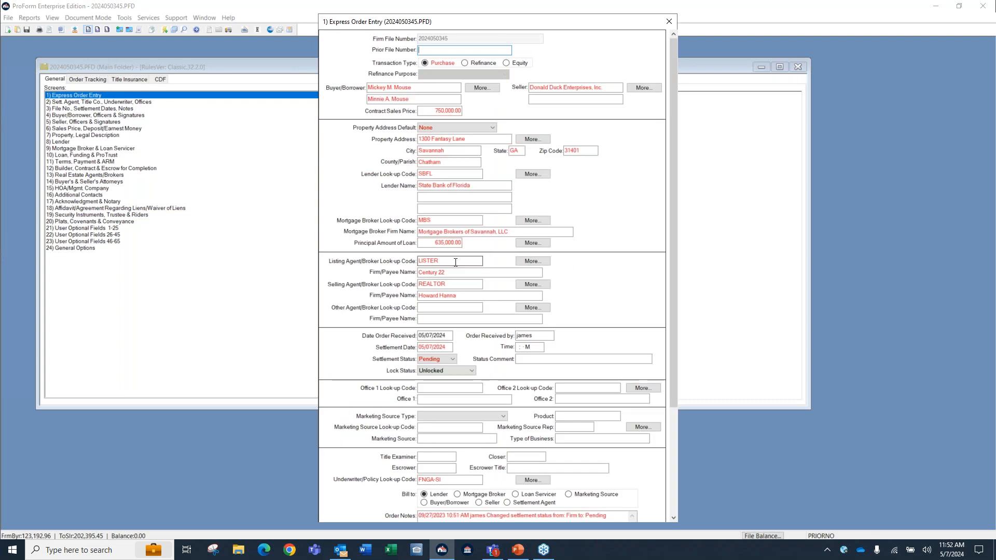
{"action": "left_click", "coordinate": [459, 138]}
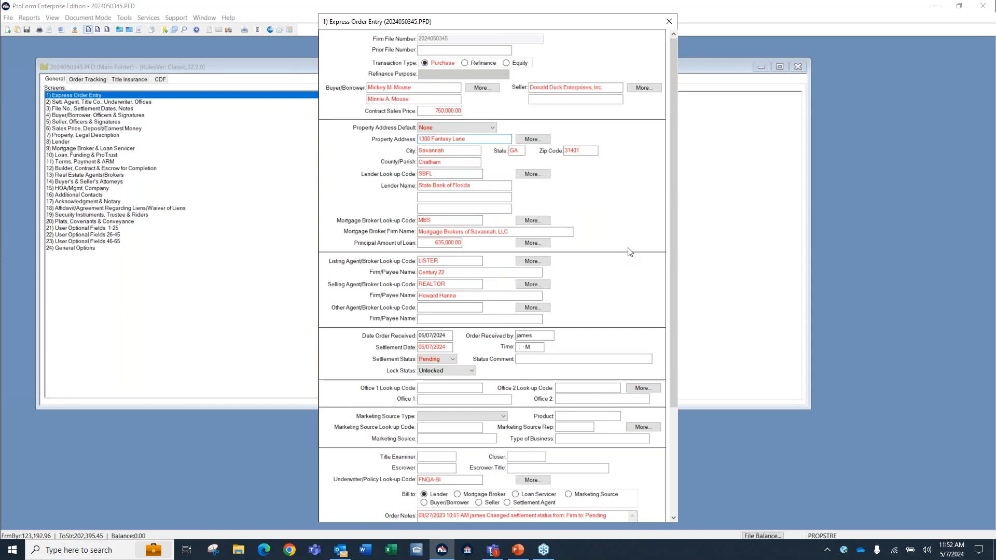
{"action": "key", "text": "Tab"}
{"action": "key", "text": "Tab"}
{"action": "key", "text": "Tab"}
{"action": "key", "text": "Tab"}
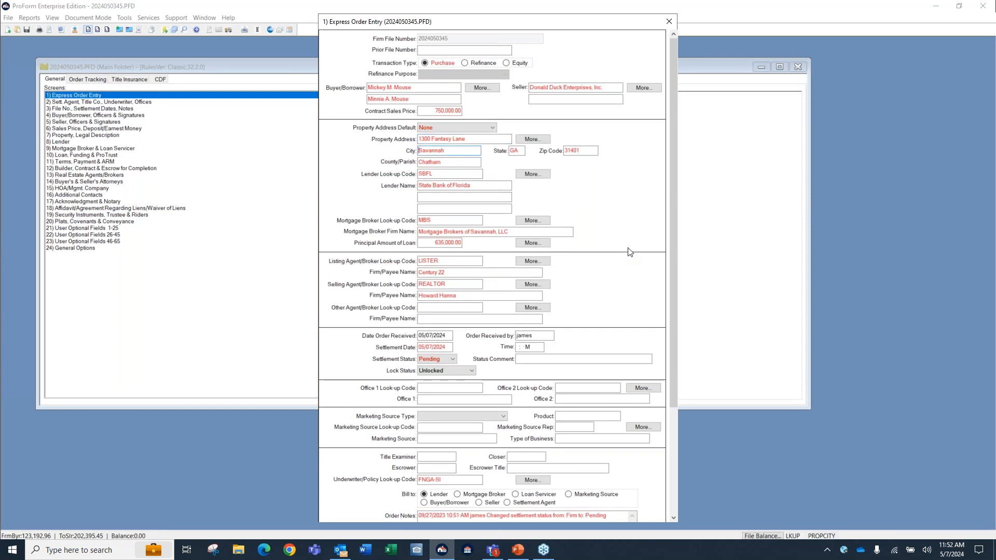
{"action": "key", "text": "Tab"}
{"action": "key", "text": "Tab"}
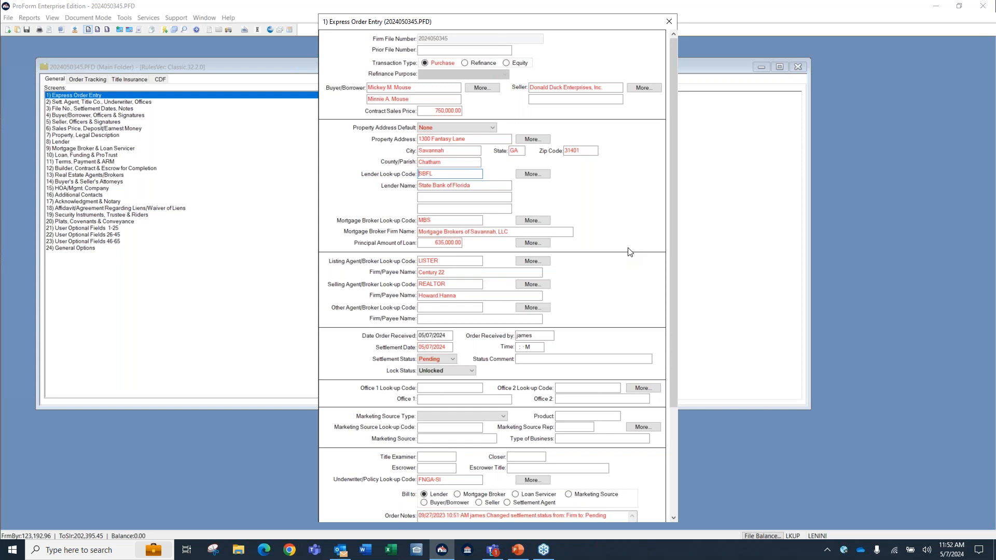
{"action": "key", "text": "Tab"}
{"action": "left_click", "coordinate": [628, 249]}
{"action": "key", "text": "shift+Tab"}
{"action": "key", "text": "shift+Tab"}
{"action": "key", "text": "shift+Tab"}
{"action": "left_click", "coordinate": [670, 21]}
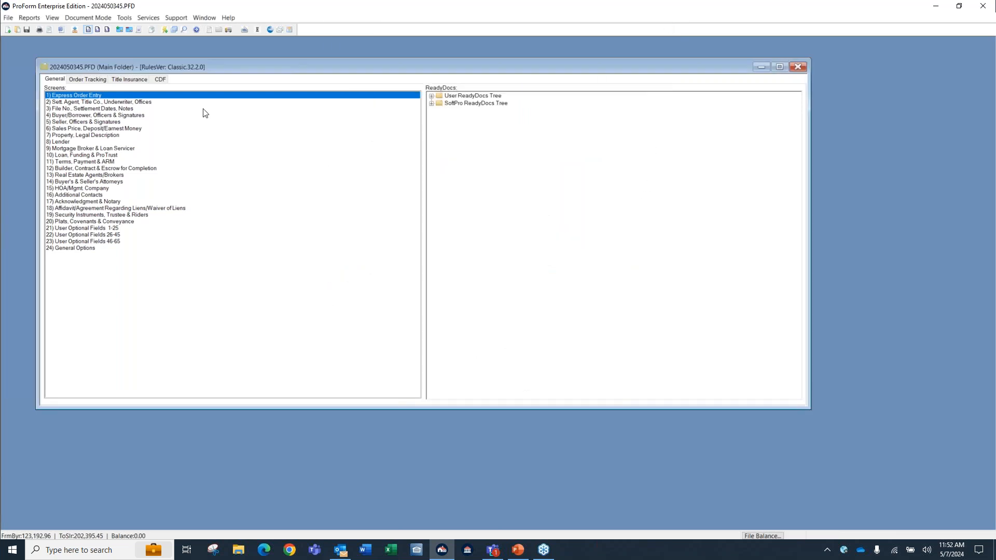
Open CDF Page 2, move across the cells of Loan Costs row 04, jump to section B's first row, and close the page.
{"action": "left_click", "coordinate": [161, 79]}
{"action": "double_click", "coordinate": [64, 102]}
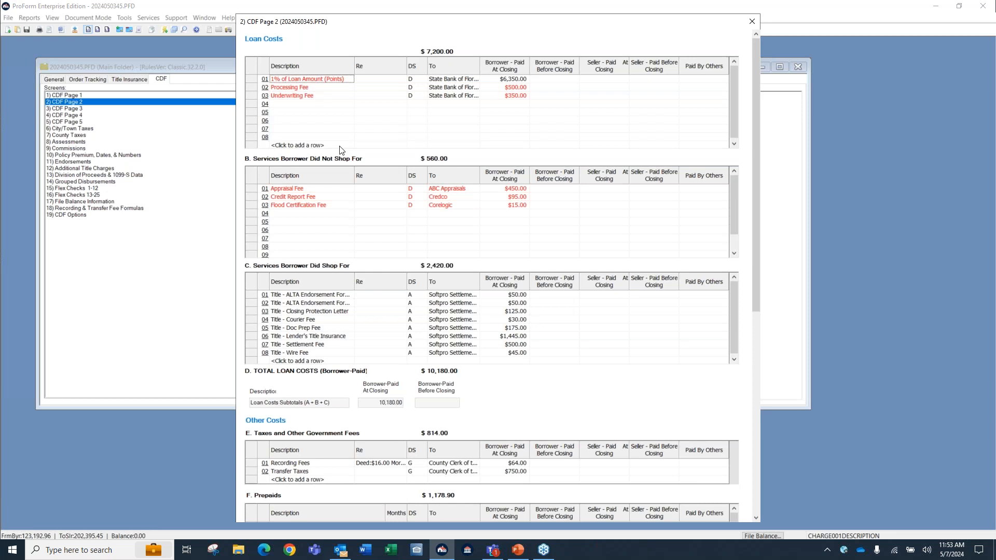
{"action": "left_click", "coordinate": [310, 104]}
{"action": "key", "text": "Tab"}
{"action": "key", "text": "Tab"}
{"action": "key", "text": "Tab"}
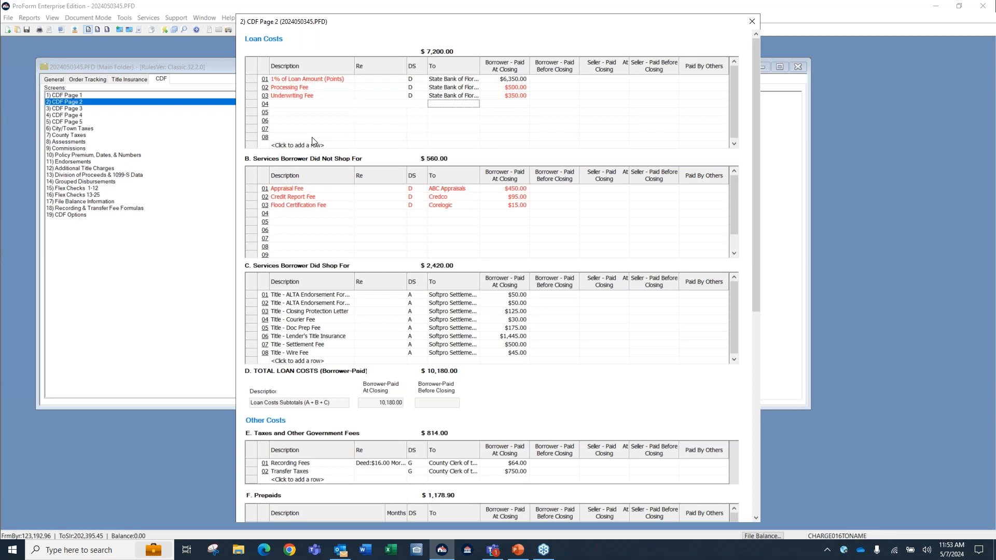
{"action": "key", "text": "Tab"}
{"action": "key", "text": "Tab"}
{"action": "key", "text": "Tab"}
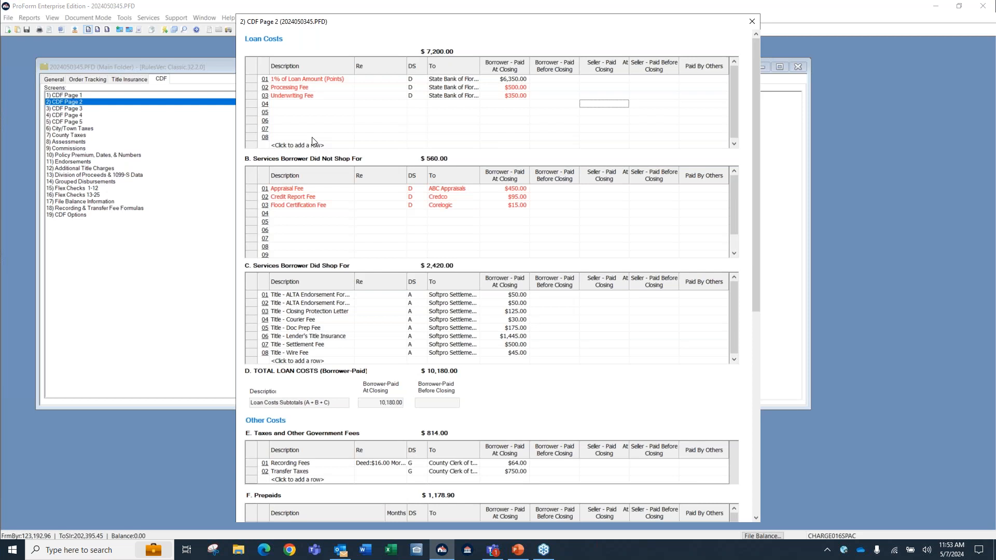
{"action": "key", "text": "ctrl+Tab"}
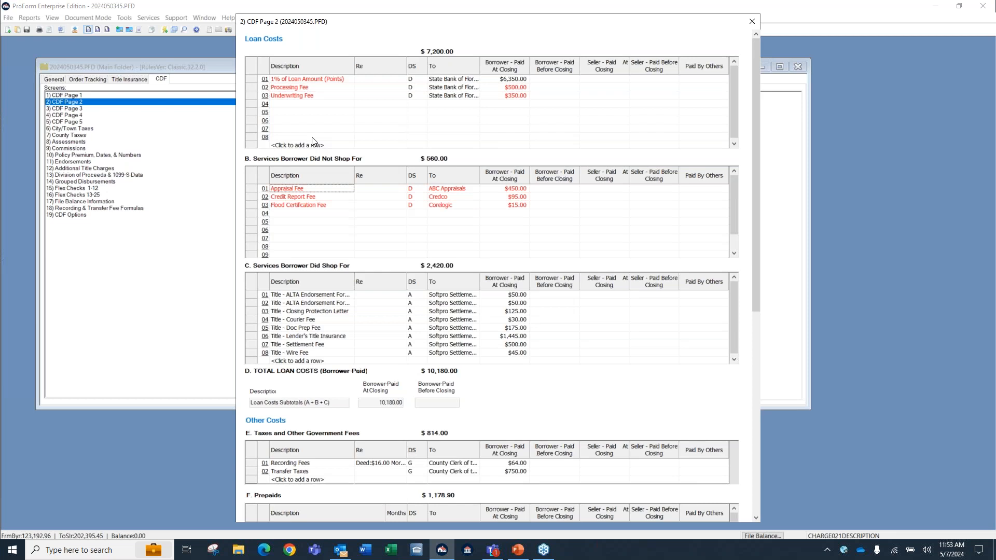
{"action": "left_click", "coordinate": [751, 21]}
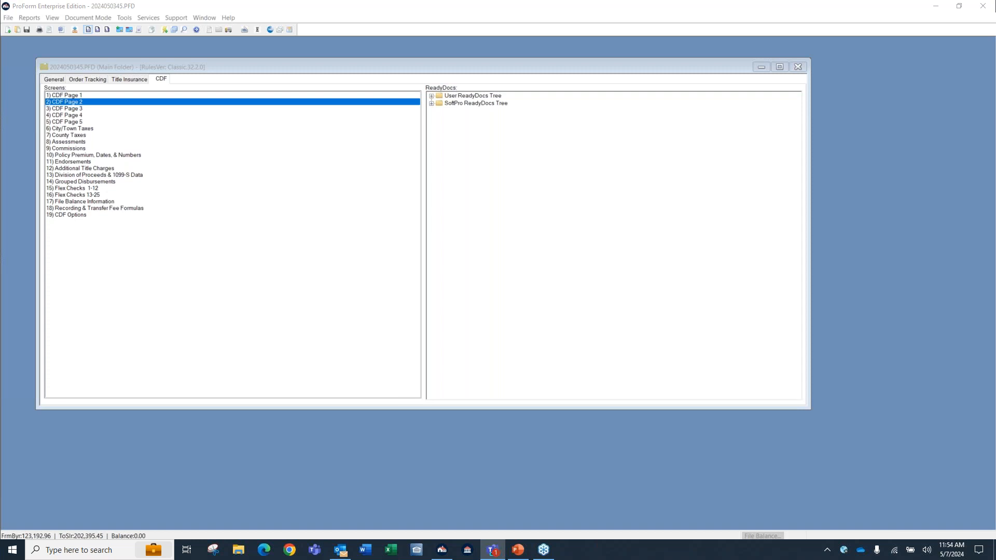
Minimize the open order and create a new CDF-type file from the default CDF template, checking the order types and full template path.
{"action": "left_click", "coordinate": [761, 67]}
{"action": "left_click", "coordinate": [7, 30]}
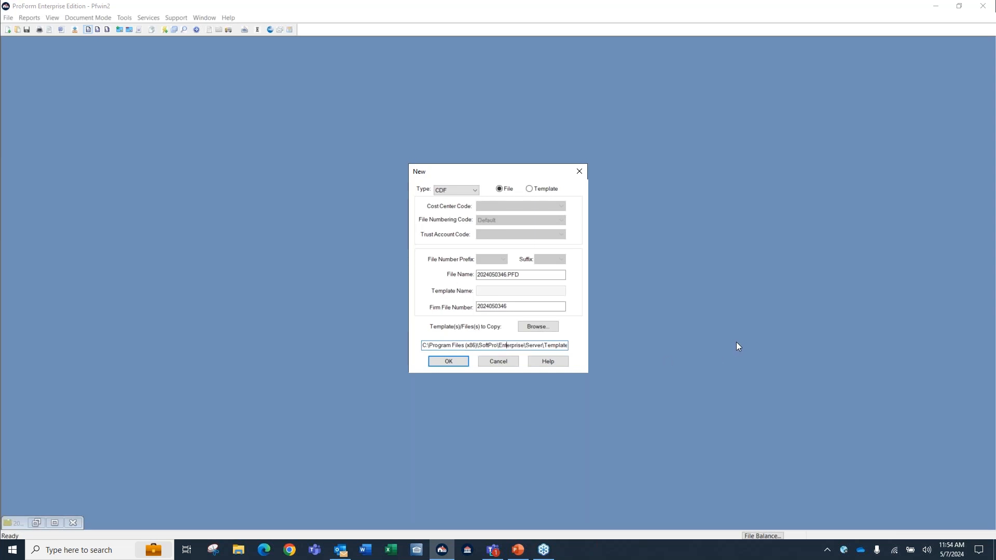
{"action": "key", "text": "Right"}
{"action": "key", "text": "Right"}
{"action": "key", "text": "Right"}
{"action": "key", "text": "Right"}
{"action": "key", "text": "Right"}
{"action": "key", "text": "Right"}
{"action": "key", "text": "Right"}
{"action": "key", "text": "Right"}
{"action": "key", "text": "Right"}
{"action": "key", "text": "Right"}
{"action": "key", "text": "Right"}
{"action": "key", "text": "Right"}
{"action": "key", "text": "Right"}
{"action": "key", "text": "Right"}
{"action": "key", "text": "Right"}
{"action": "key", "text": "Right"}
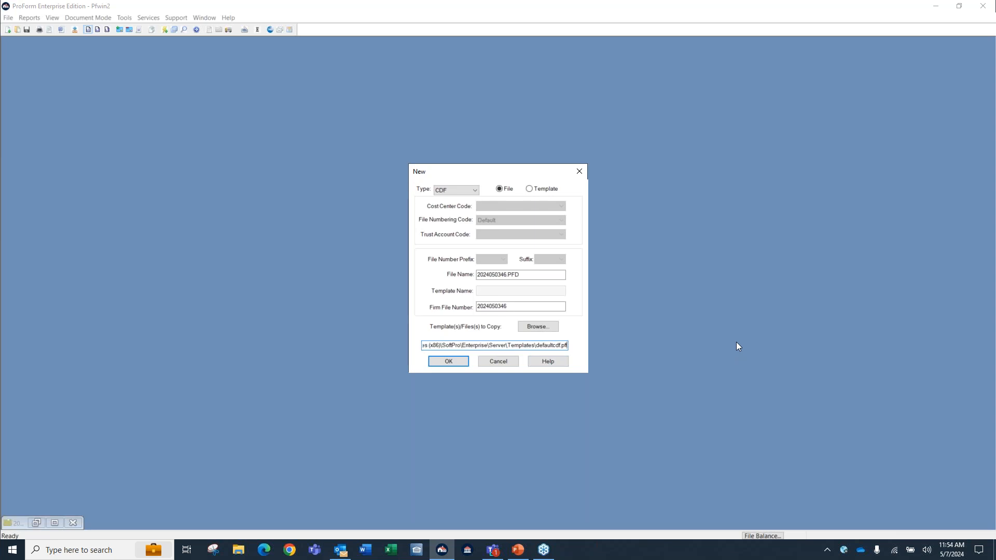
{"action": "left_click", "coordinate": [474, 191]}
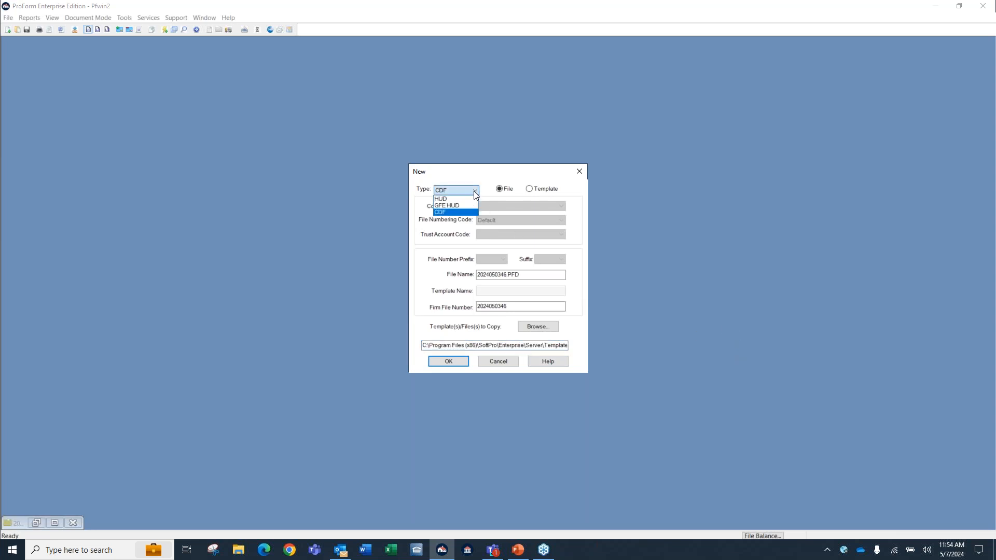
{"action": "left_click", "coordinate": [487, 185]}
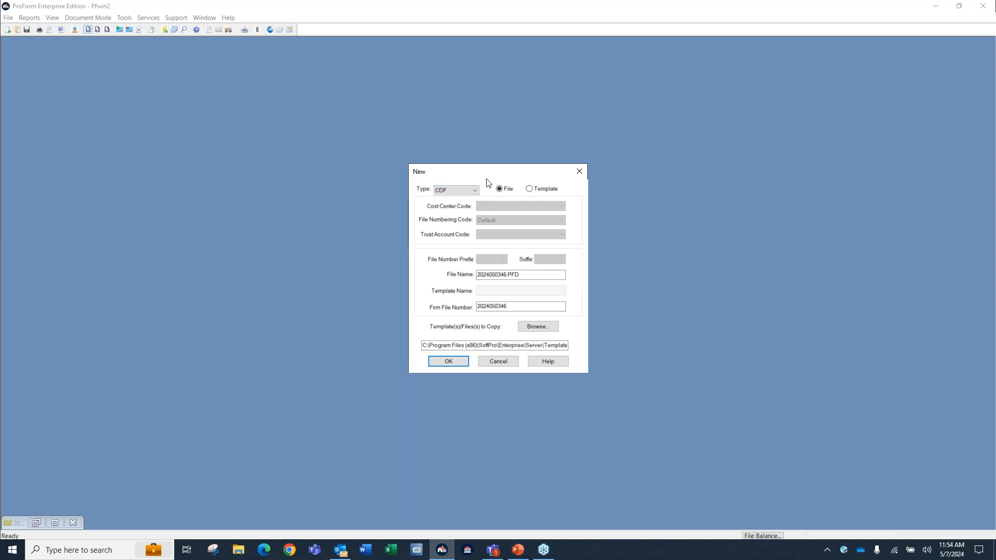
{"action": "left_click", "coordinate": [552, 348]}
{"action": "key", "text": "Right"}
{"action": "key", "text": "Right"}
{"action": "key", "text": "Right"}
{"action": "key", "text": "Right"}
{"action": "key", "text": "Right"}
{"action": "key", "text": "Right"}
{"action": "key", "text": "Right"}
{"action": "key", "text": "Right"}
{"action": "key", "text": "Right"}
{"action": "key", "text": "Right"}
{"action": "key", "text": "Right"}
{"action": "key", "text": "Right"}
{"action": "key", "text": "Right"}
{"action": "key", "text": "Right"}
{"action": "key", "text": "Right"}
{"action": "key", "text": "Right"}
{"action": "key", "text": "Right"}
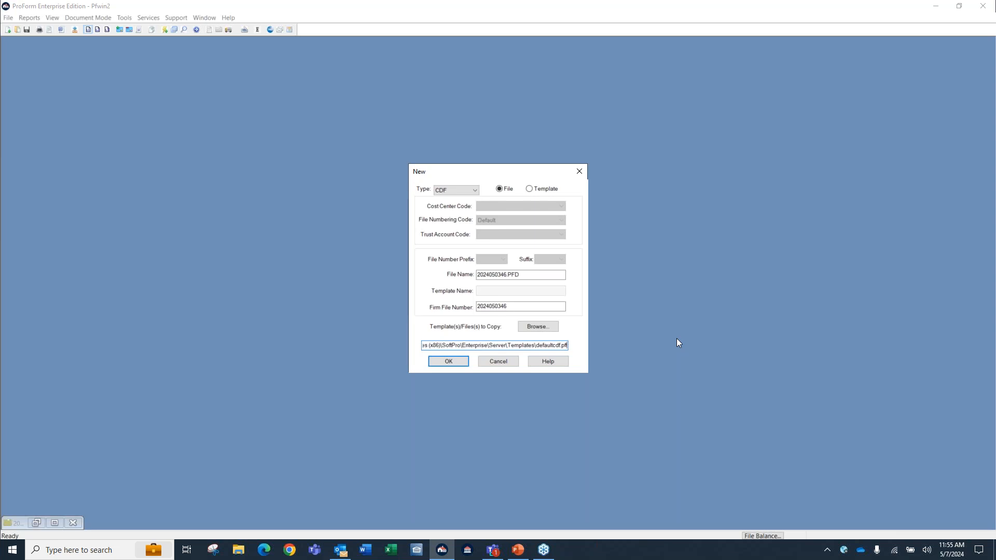
{"action": "left_click", "coordinate": [446, 364]}
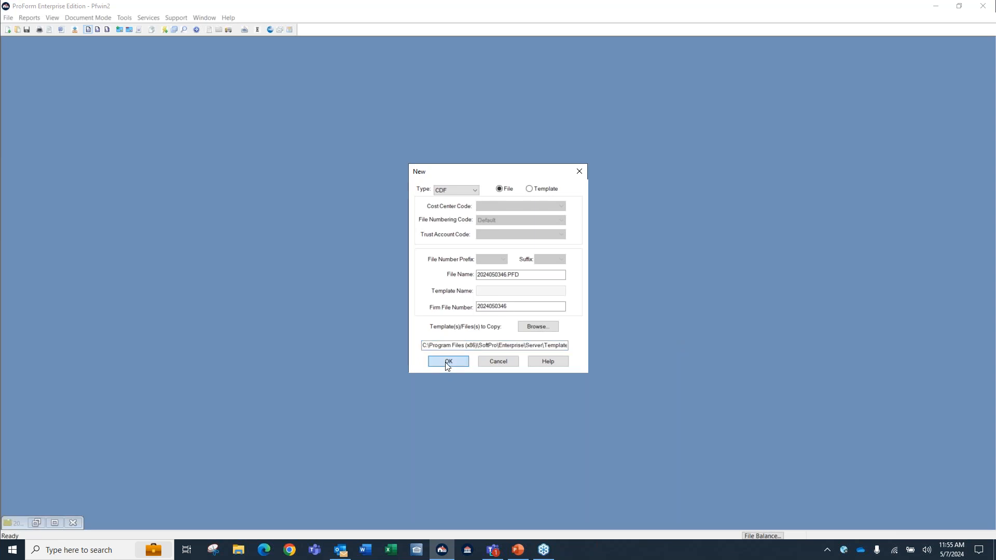
Create the new CDF file, accept the changed cash from buyer/borrower, and check its Express Order Entry screen.
{"action": "left_click", "coordinate": [470, 311]}
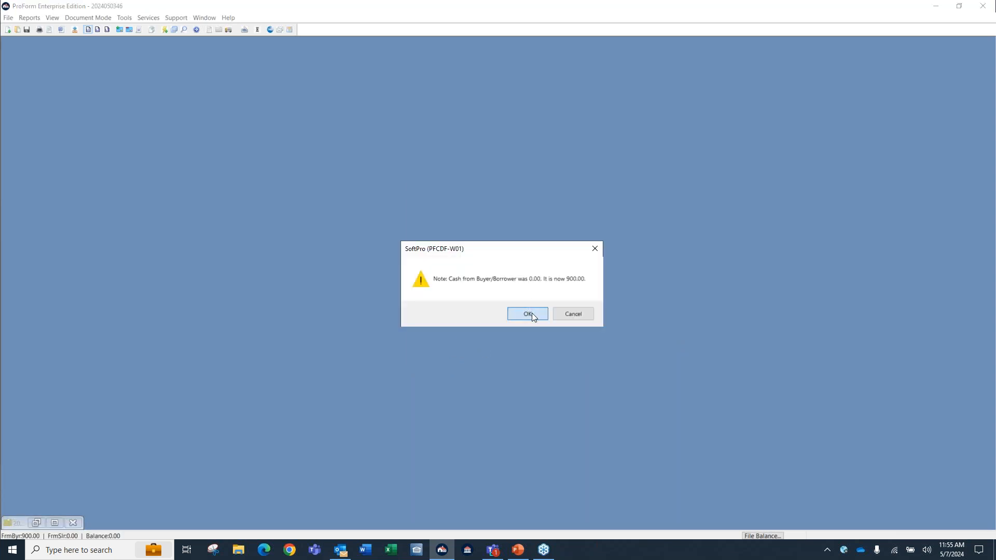
{"action": "left_click", "coordinate": [527, 314]}
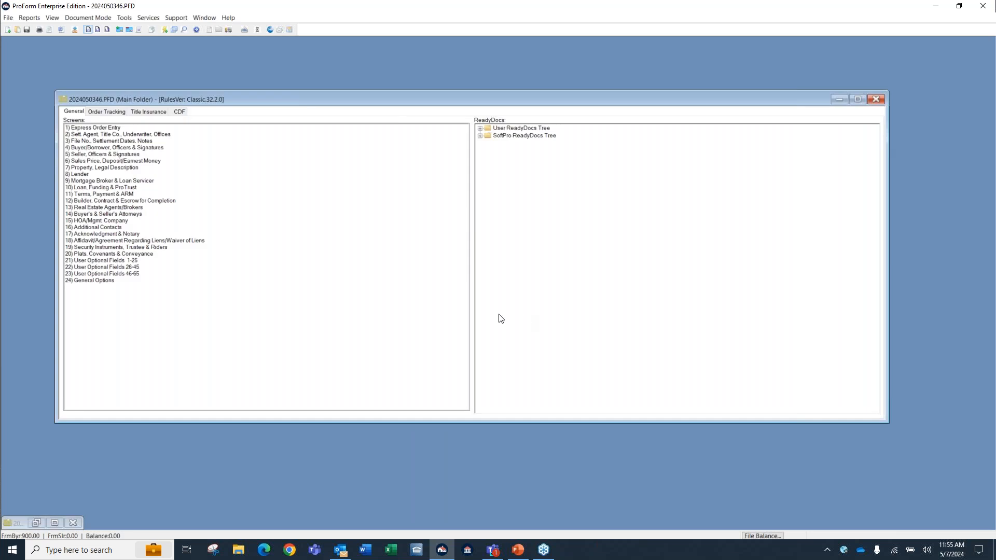
{"action": "left_click", "coordinate": [114, 128]}
{"action": "double_click", "coordinate": [113, 128]}
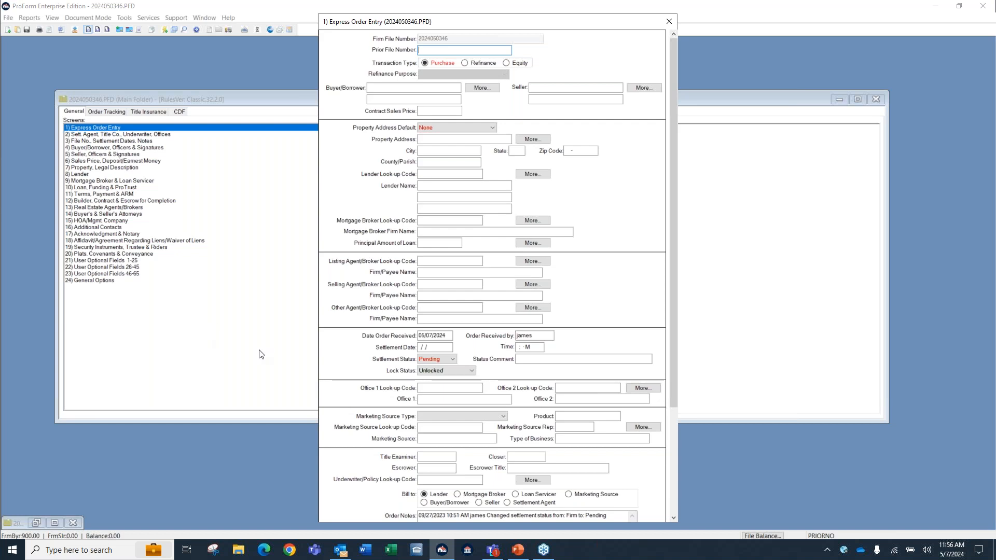
{"action": "left_click", "coordinate": [669, 21]}
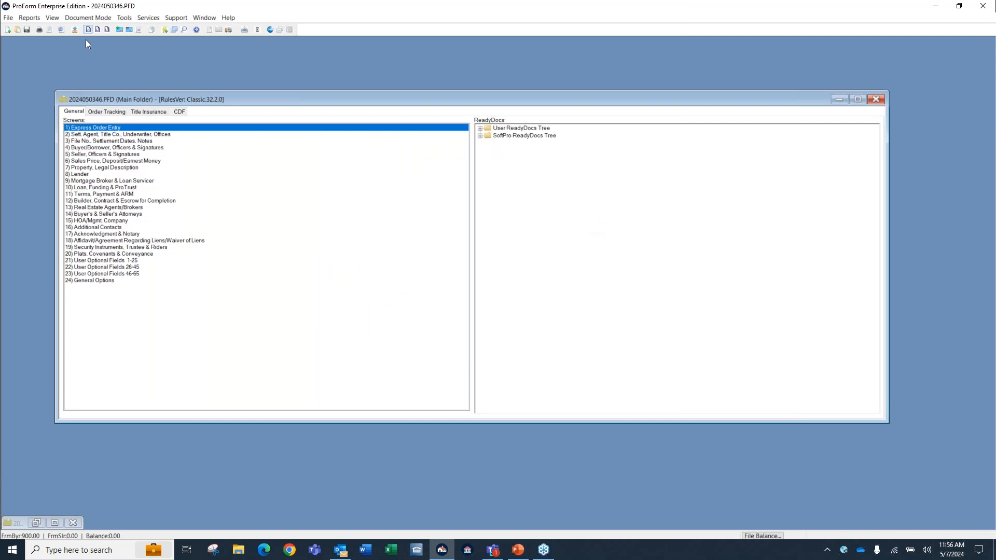
Start overlaying a file or template onto the new order and list ProForm Files (*.pfd) as the source type.
{"action": "left_click", "coordinate": [8, 19]}
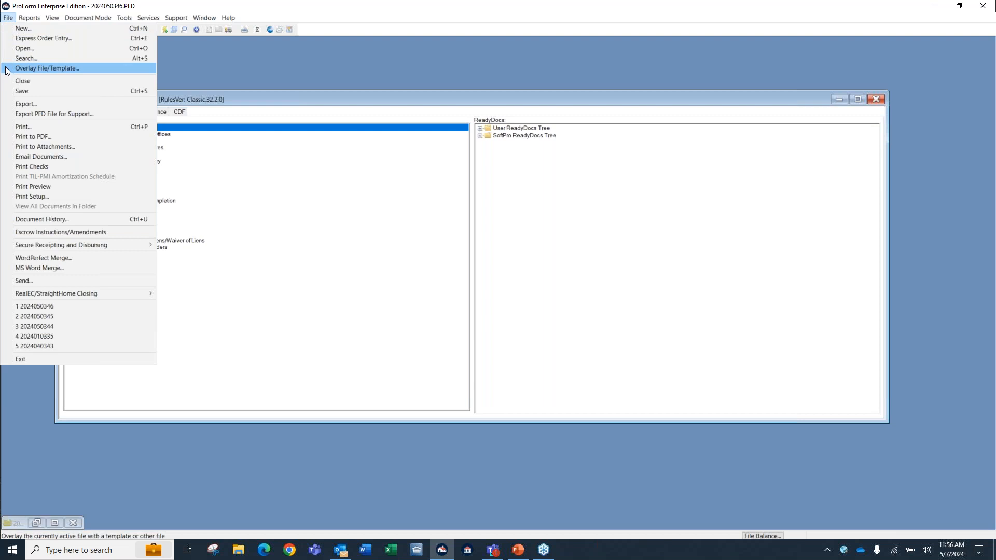
{"action": "left_click", "coordinate": [205, 82]}
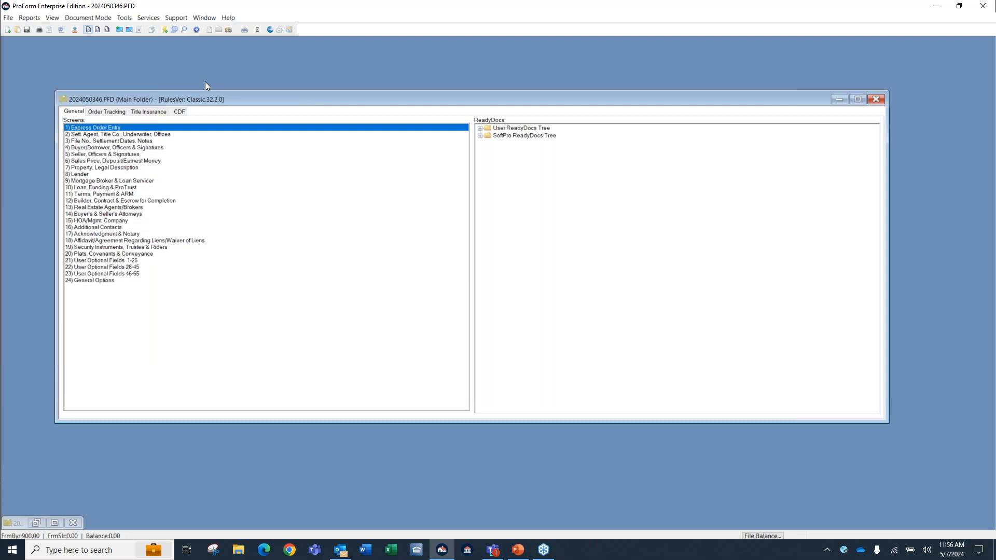
{"action": "left_click", "coordinate": [173, 30]}
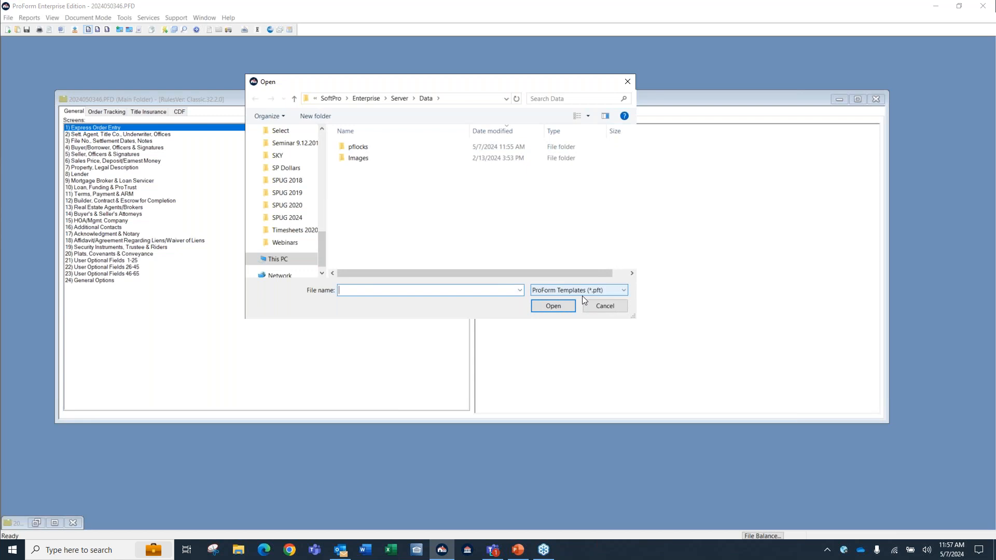
{"action": "left_click", "coordinate": [623, 291]}
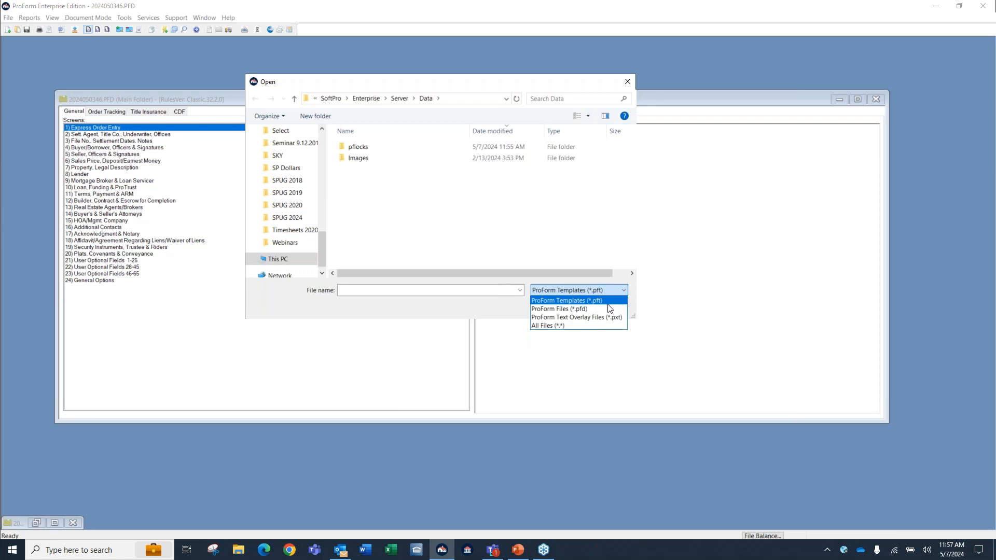
{"action": "left_click", "coordinate": [606, 309]}
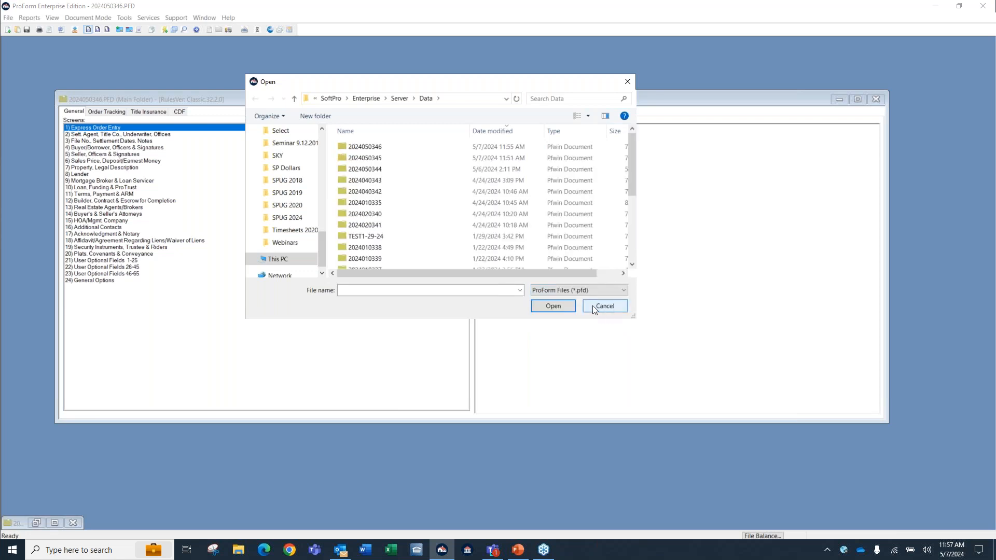
Browse from the Server folder into Templates, and return to the Data folder holding the order files.
{"action": "left_click", "coordinate": [400, 98]}
{"action": "scroll", "coordinate": [418, 196], "scroll_direction": "down", "scroll_amount": 2}
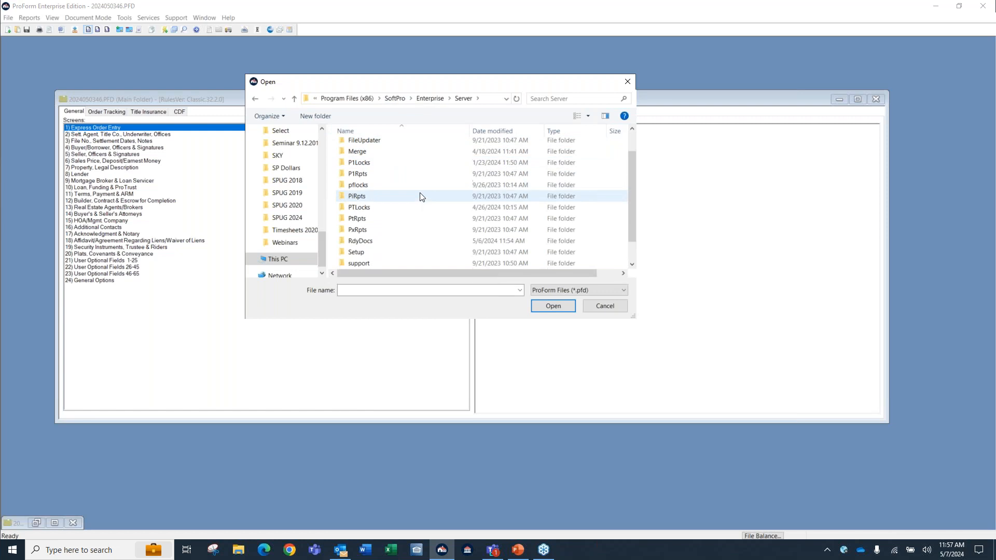
{"action": "double_click", "coordinate": [389, 253]}
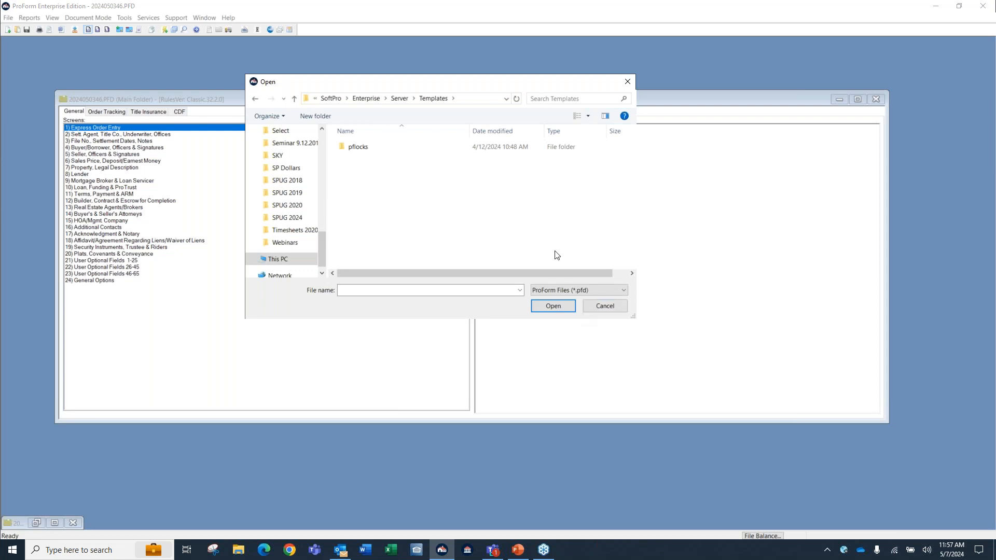
{"action": "left_click", "coordinate": [406, 99]}
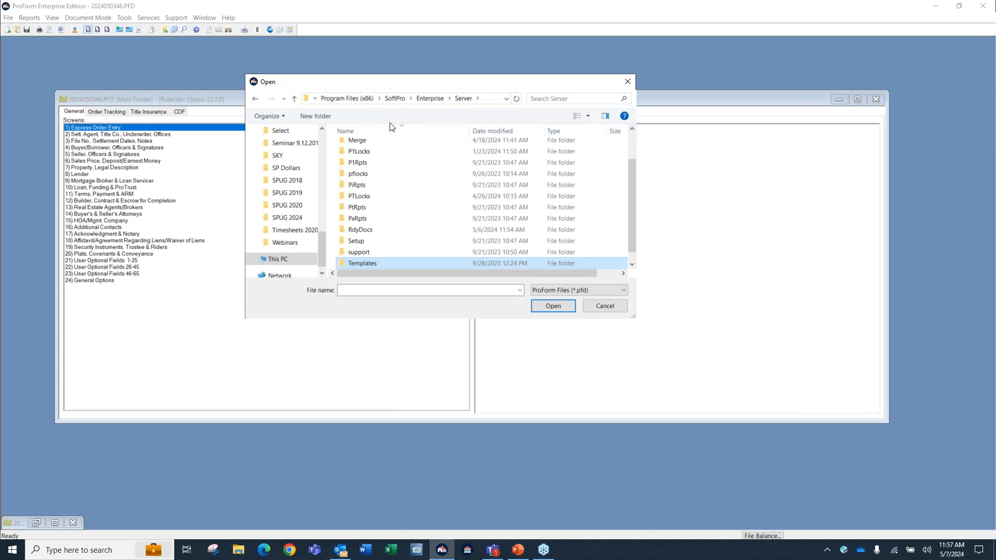
{"action": "scroll", "coordinate": [397, 195], "scroll_direction": "up", "scroll_amount": 1}
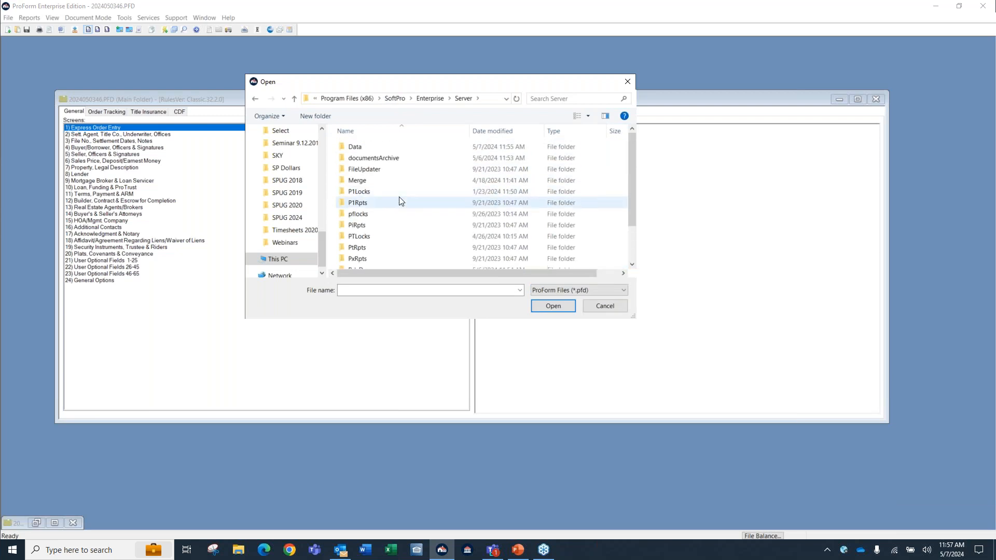
{"action": "double_click", "coordinate": [384, 146]}
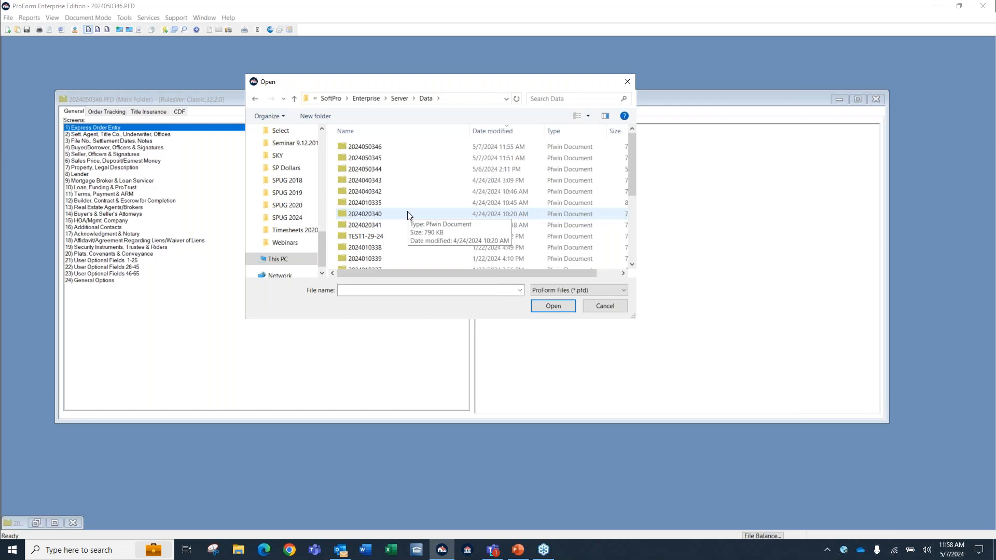
{"action": "left_click", "coordinate": [462, 203]}
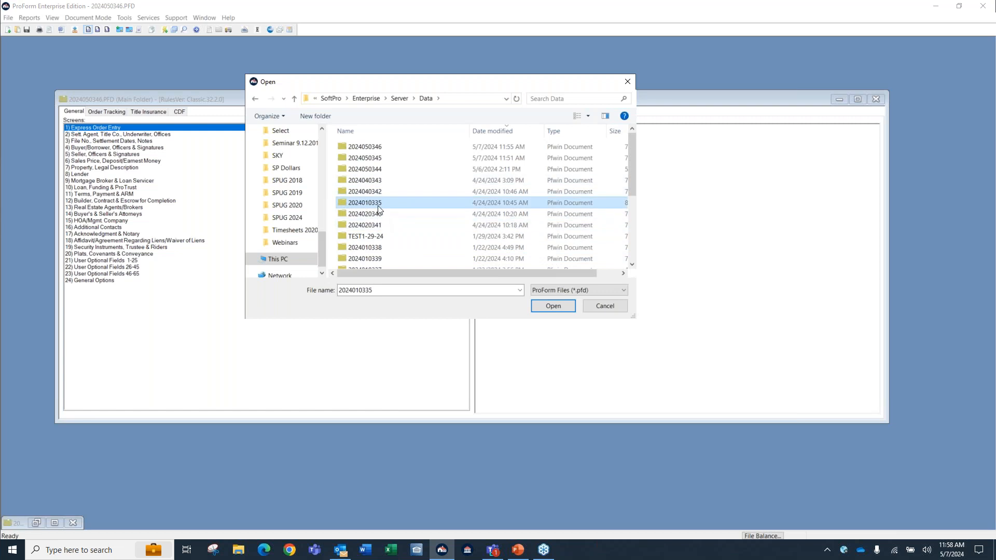
{"action": "left_click", "coordinate": [561, 307]}
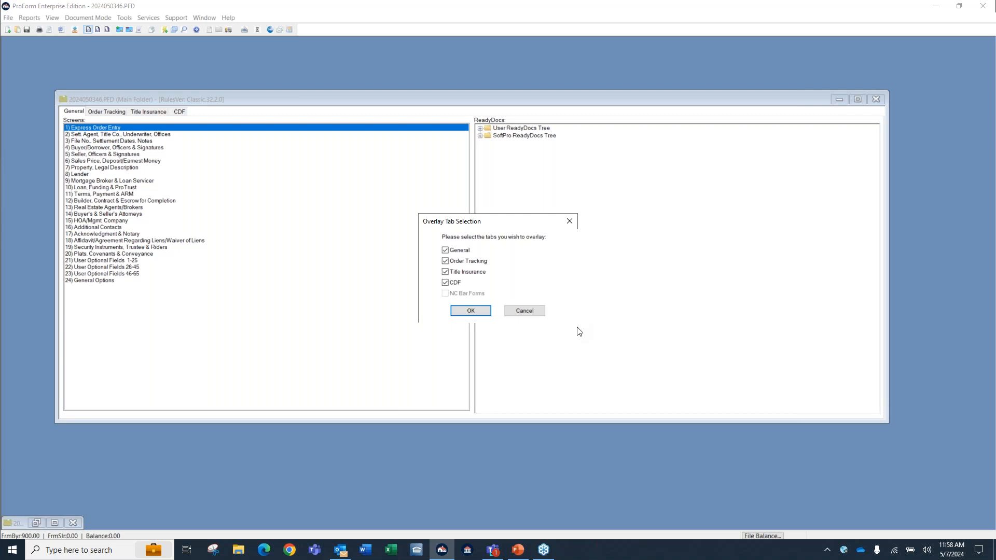
{"action": "left_click", "coordinate": [479, 312]}
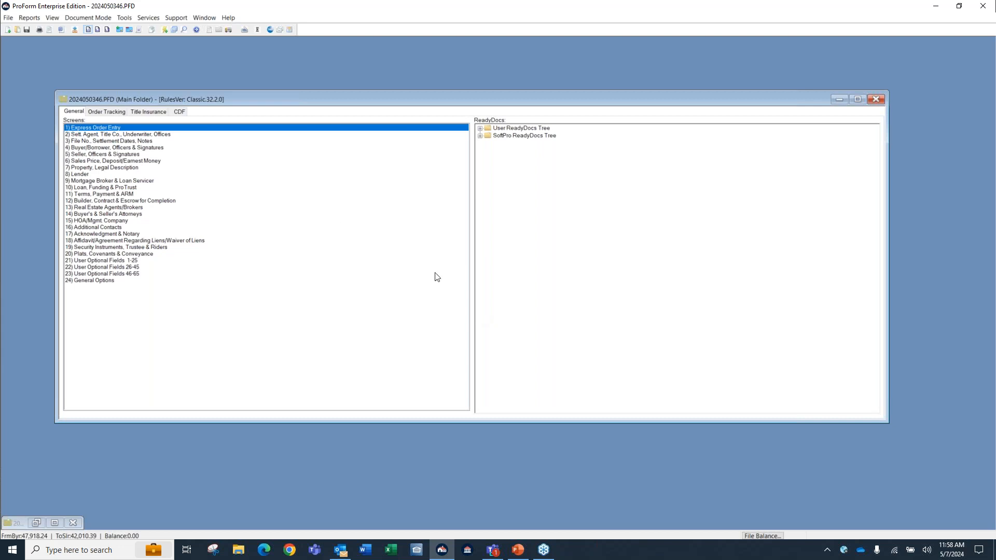
In Express Order Entry, clear the Contract Sales Price and the first seller's name.
{"action": "double_click", "coordinate": [105, 132]}
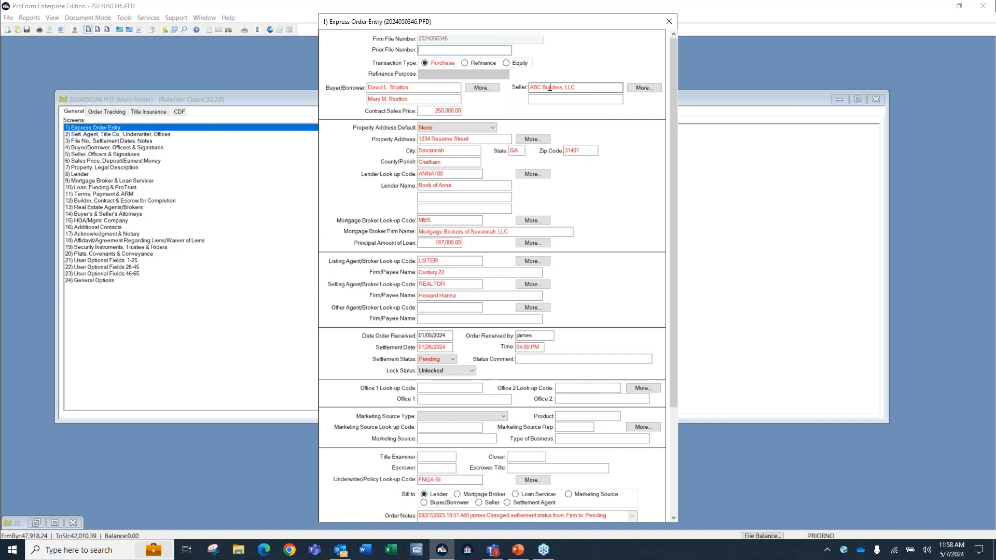
{"action": "left_click", "coordinate": [449, 112]}
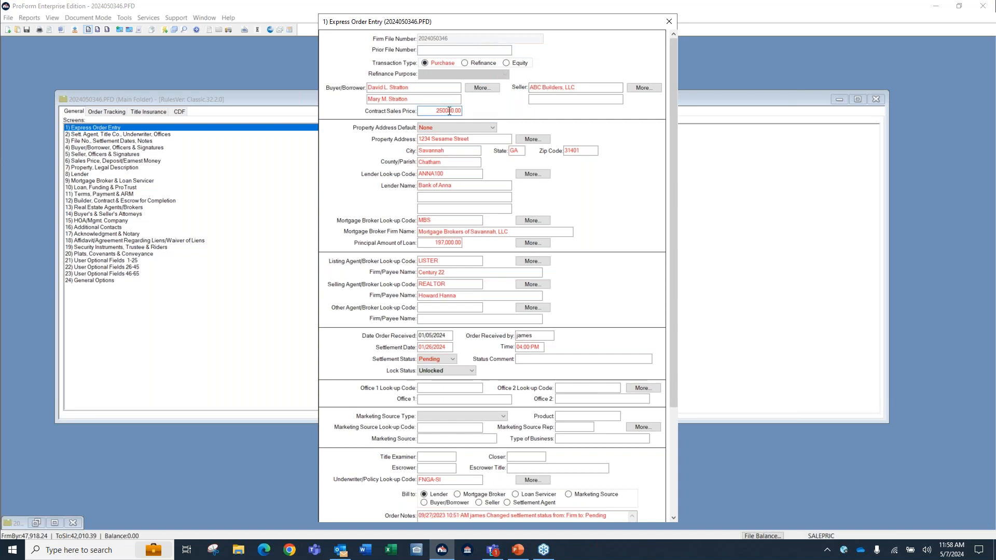
{"action": "key", "text": "Delete"}
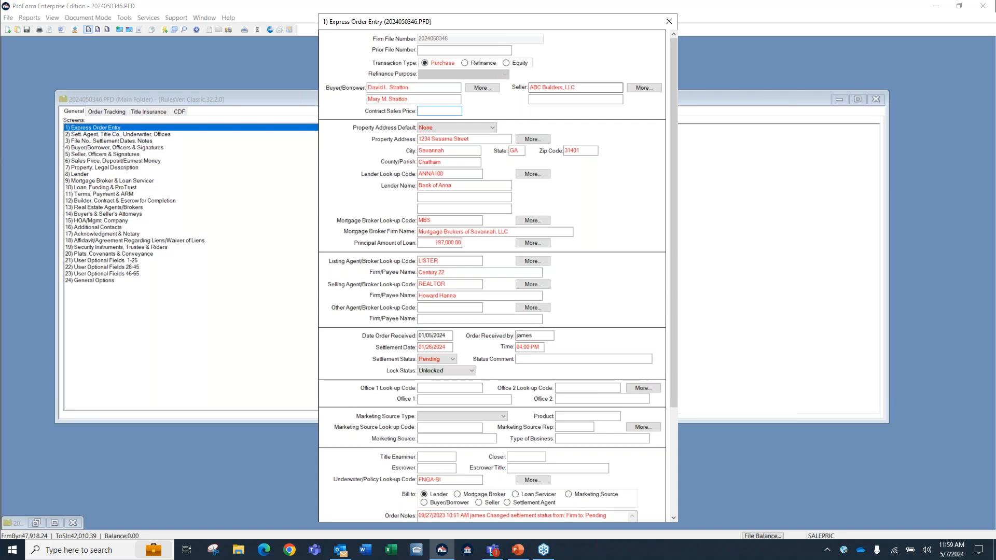
{"action": "left_click", "coordinate": [567, 92]}
{"action": "key", "text": "BackSpace"}
In the detailed seller screen, clear the second seller's name and the first seller's address and type, and close the screen.
{"action": "left_click", "coordinate": [644, 88]}
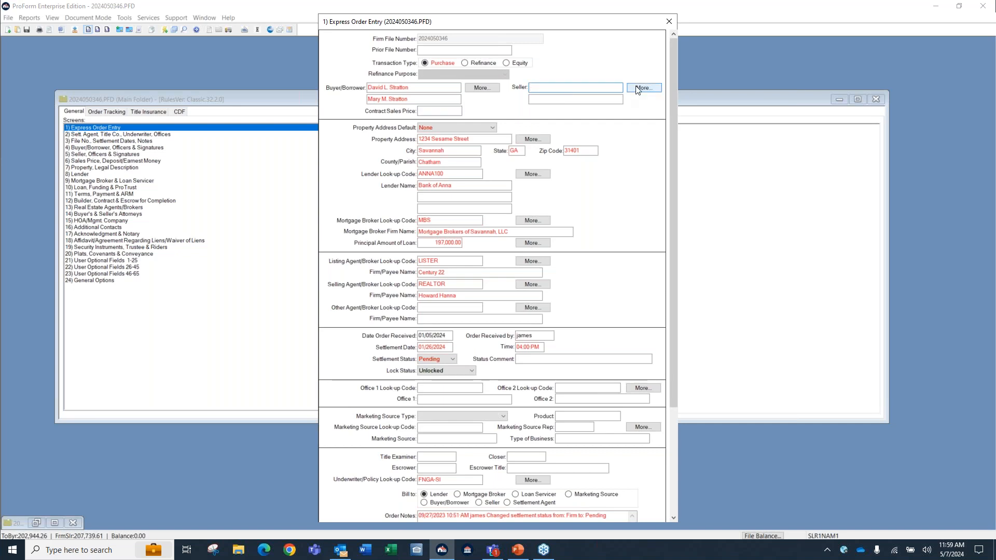
{"action": "left_click", "coordinate": [355, 94]}
{"action": "key", "text": "Delete"}
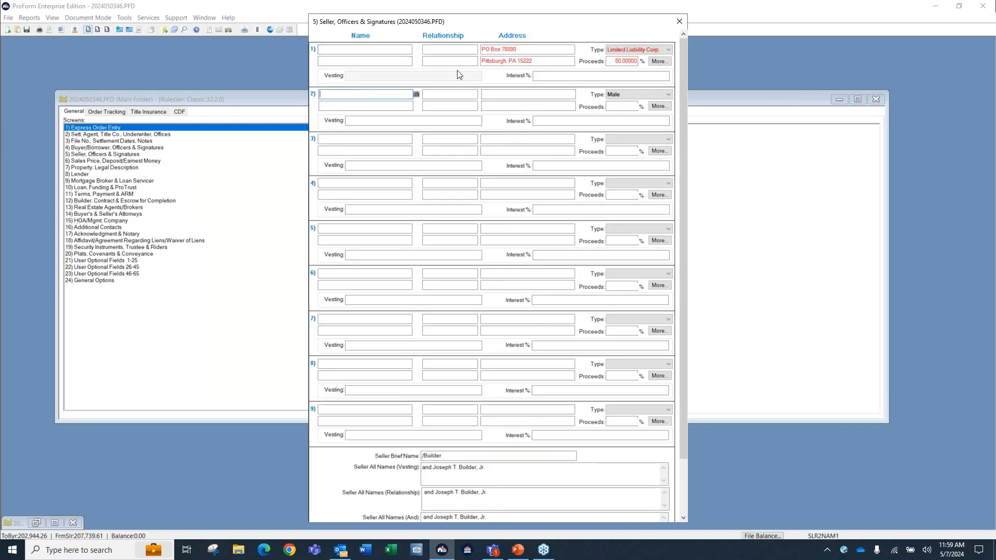
{"action": "left_click", "coordinate": [511, 49]}
{"action": "key", "text": "Delete"}
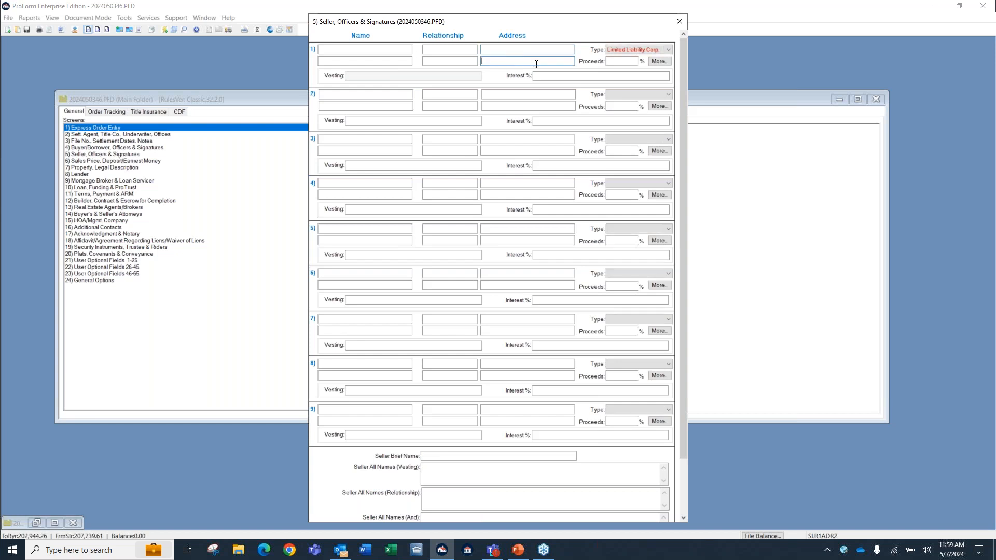
{"action": "left_click", "coordinate": [620, 48]}
{"action": "left_click", "coordinate": [681, 24]}
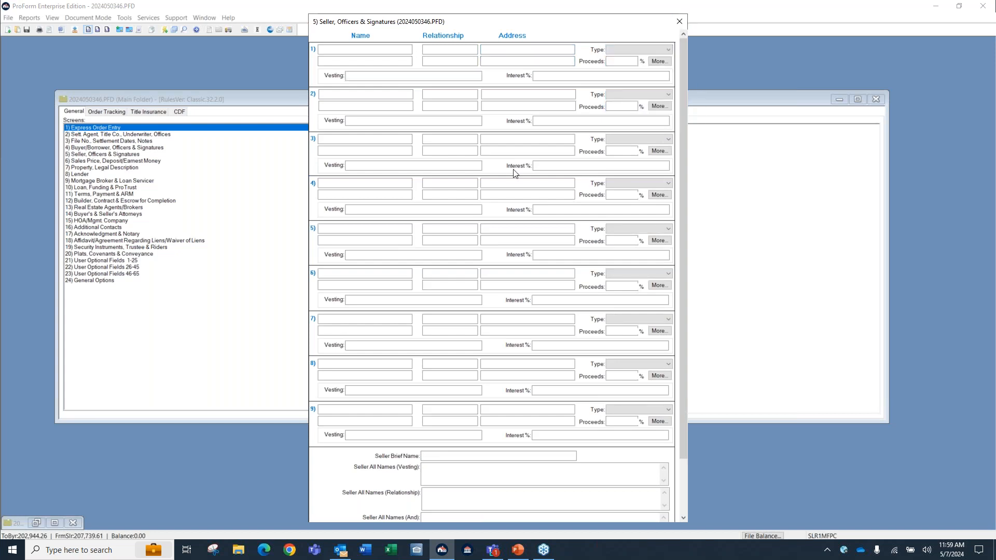
{"action": "left_click", "coordinate": [680, 22]}
Change the transaction type to Refinance and clear the listing and selling agent/broker codes with their firm names.
{"action": "left_click", "coordinate": [477, 63]}
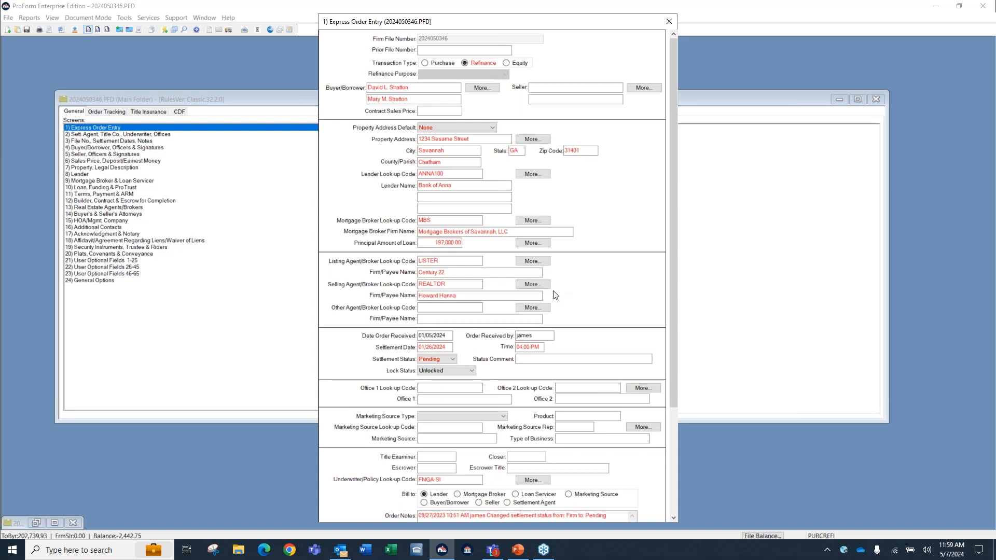
{"action": "left_click", "coordinate": [457, 261]}
{"action": "key", "text": "Delete"}
{"action": "left_click", "coordinate": [450, 283]}
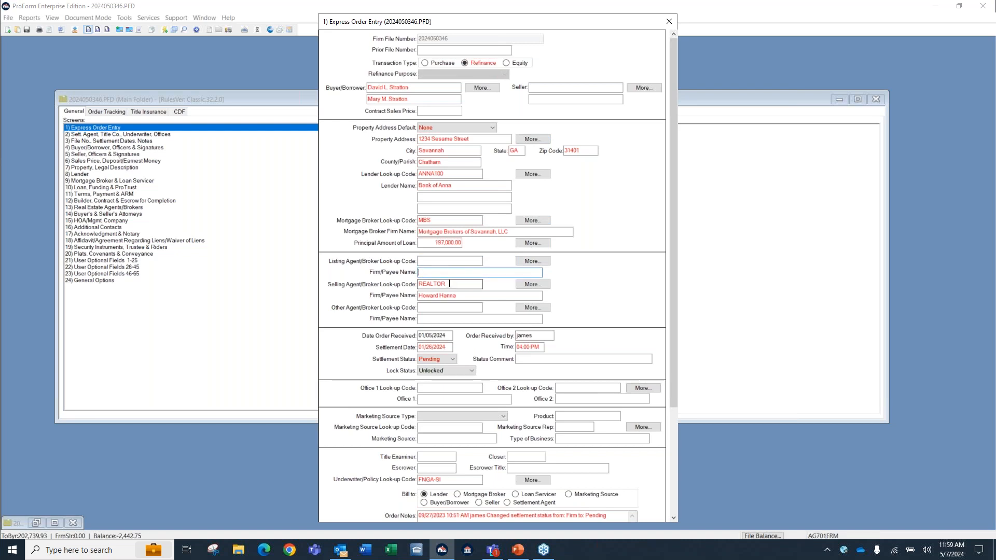
{"action": "key", "text": "Delete"}
{"action": "left_click", "coordinate": [449, 295]}
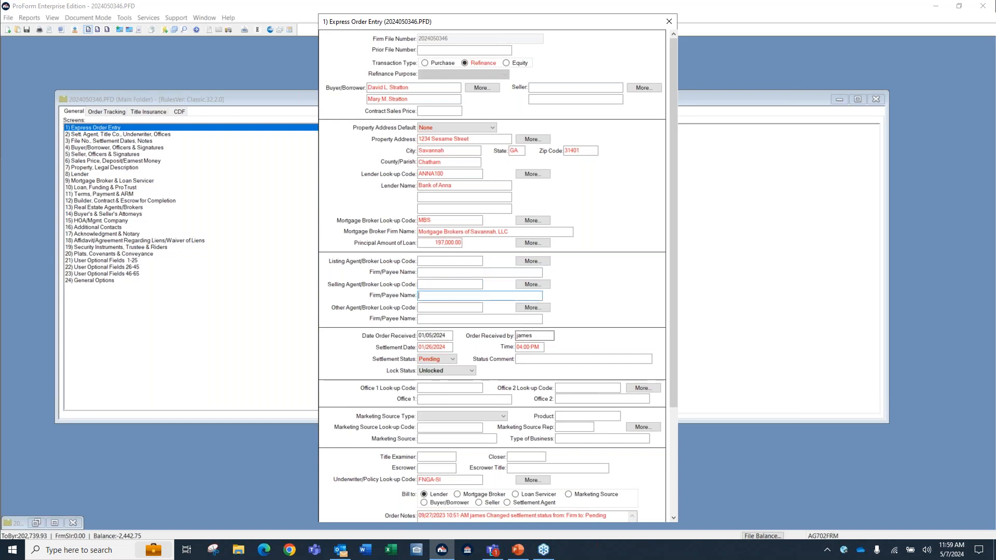
Set the Settlement Date to 05/15/2024 and clear the settlement time.
{"action": "left_click", "coordinate": [435, 347]}
{"action": "key", "text": "Delete"}
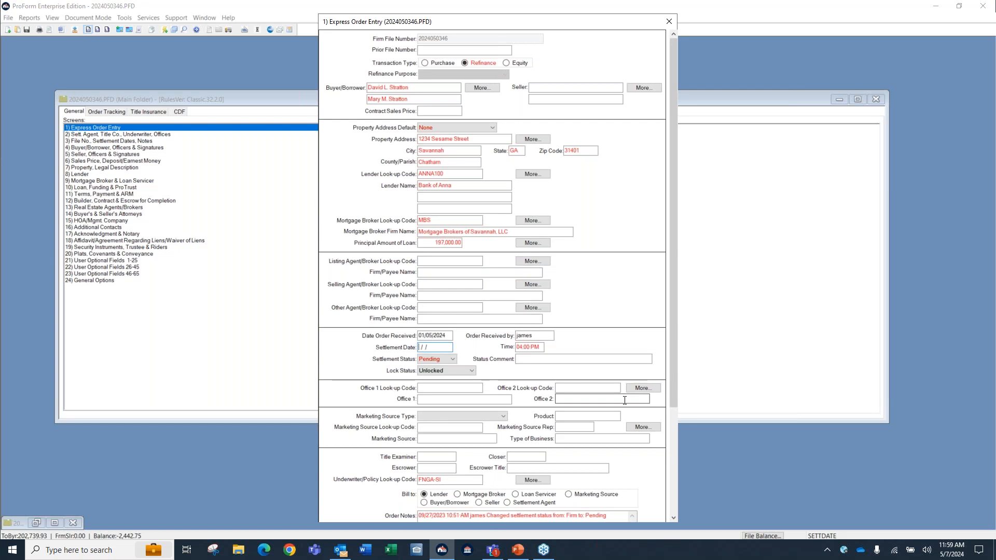
{"action": "type", "text": "05/15/2024"}
{"action": "key", "text": "Tab"}
{"action": "key", "text": "Delete"}
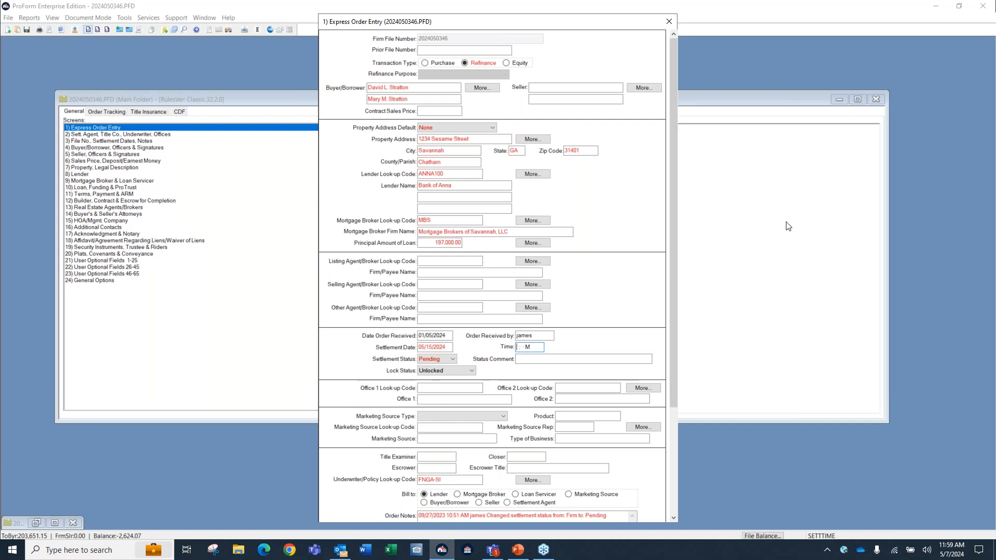
Close Express Order Entry, acknowledging the purchase data warning, and close the order file without saving changes.
{"action": "left_click", "coordinate": [669, 22]}
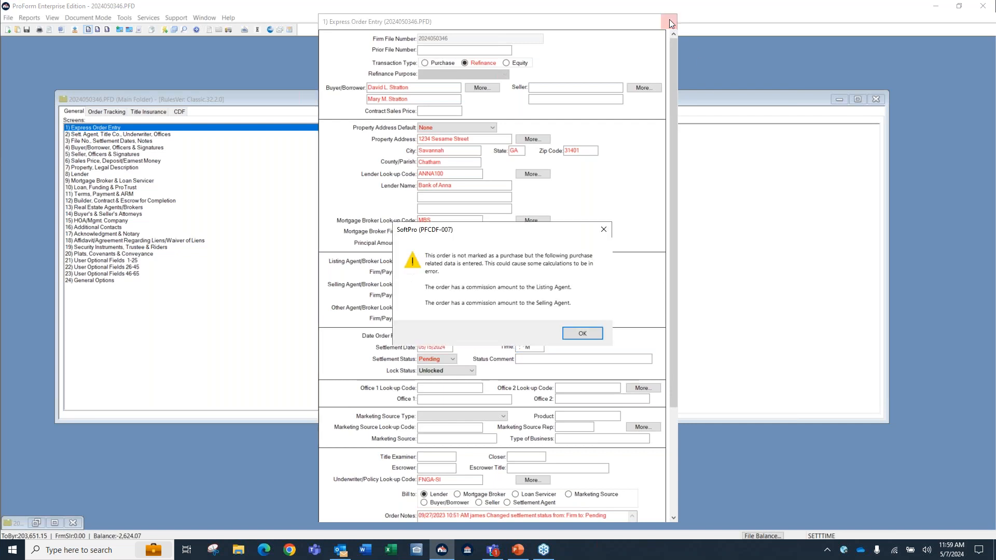
{"action": "left_click", "coordinate": [584, 334]}
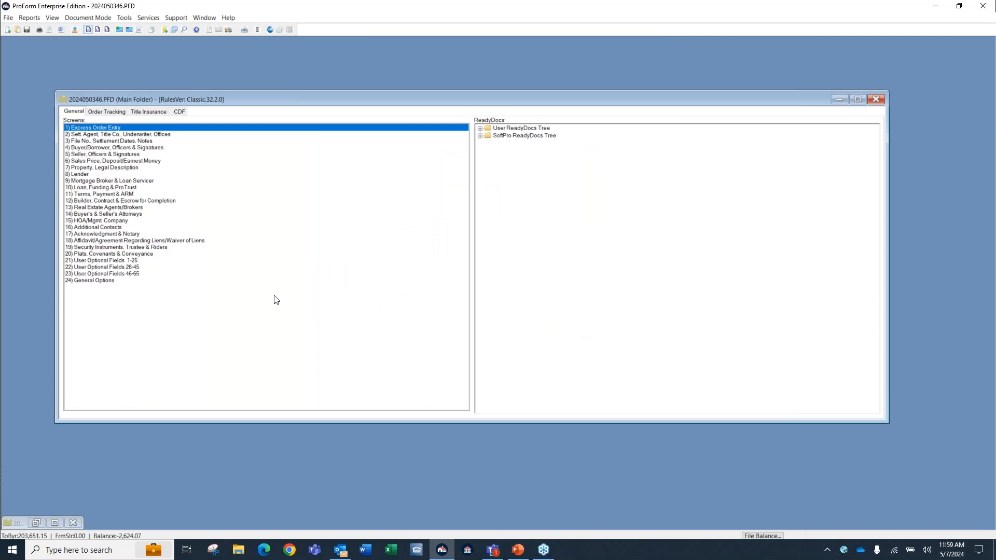
{"action": "left_click", "coordinate": [877, 98]}
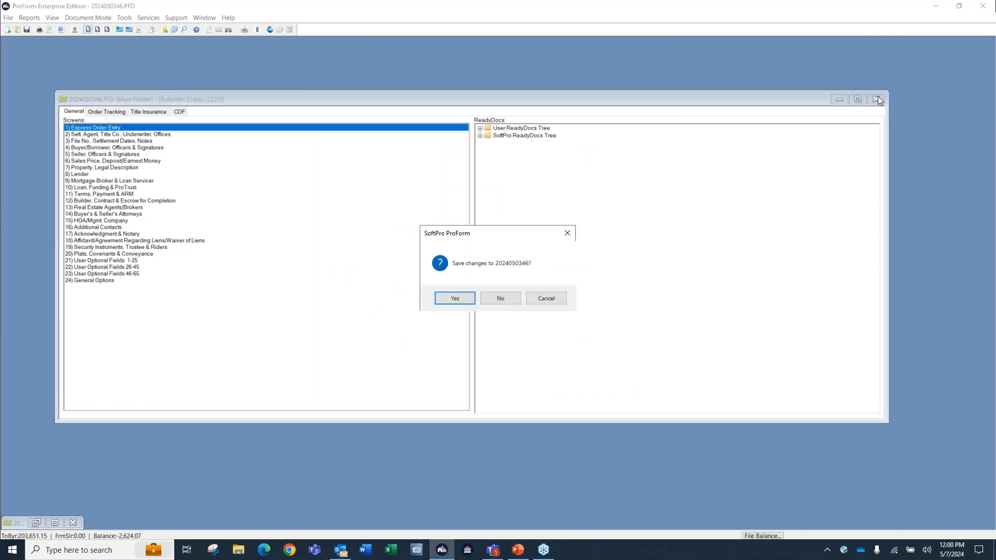
{"action": "left_click", "coordinate": [501, 298]}
Start a new CDF file and select FIDELITY.pft from the Server\Templates folder as the template to copy.
{"action": "left_click", "coordinate": [8, 30]}
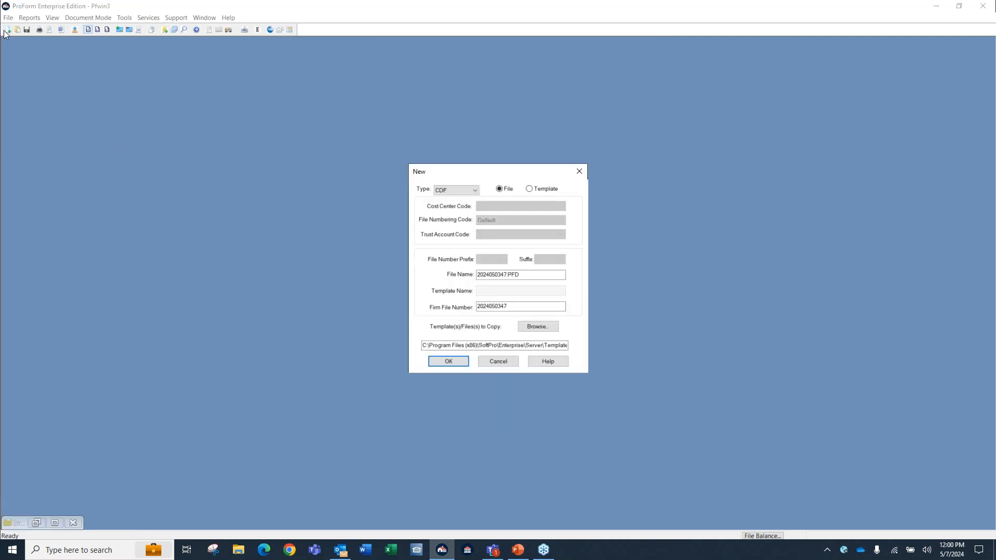
{"action": "left_click", "coordinate": [529, 346]}
{"action": "left_click", "coordinate": [550, 328]}
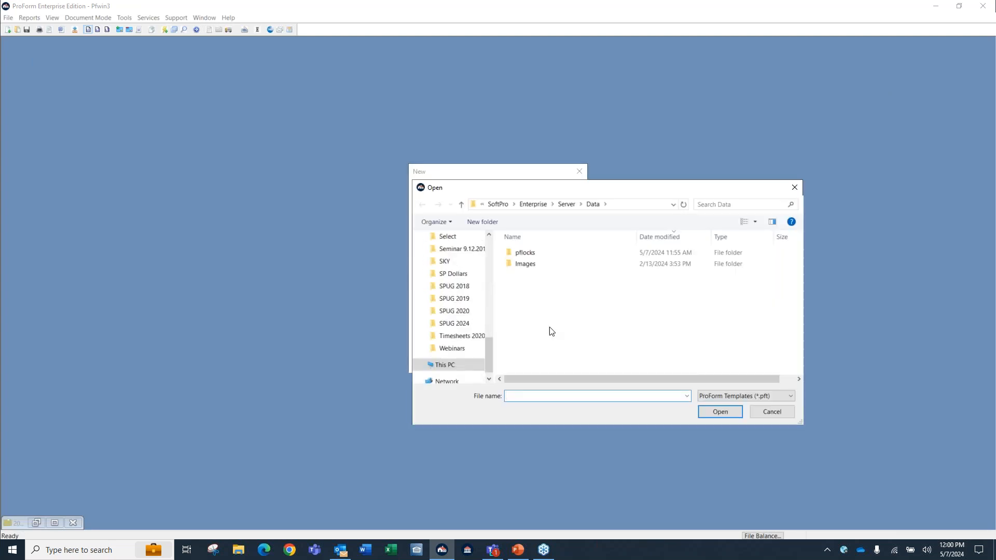
{"action": "left_click", "coordinate": [566, 204]}
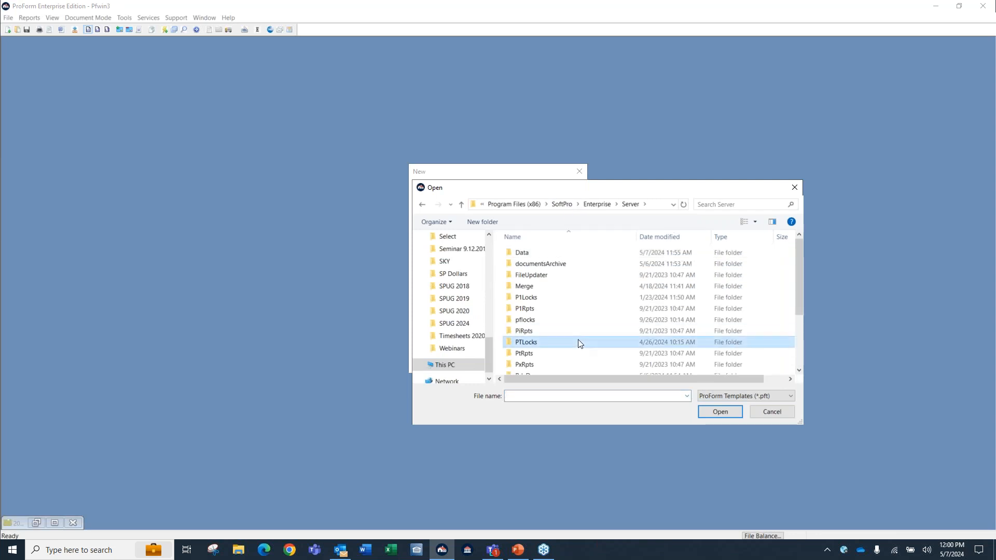
{"action": "scroll", "coordinate": [582, 344], "scroll_direction": "down", "scroll_amount": 3}
{"action": "double_click", "coordinate": [566, 328]}
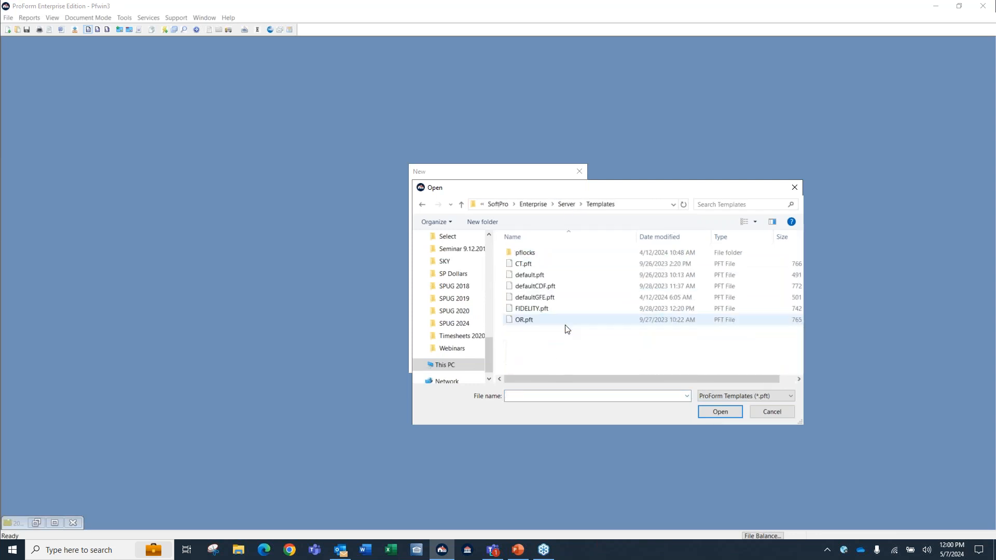
{"action": "double_click", "coordinate": [533, 309]}
{"action": "left_click", "coordinate": [526, 345]}
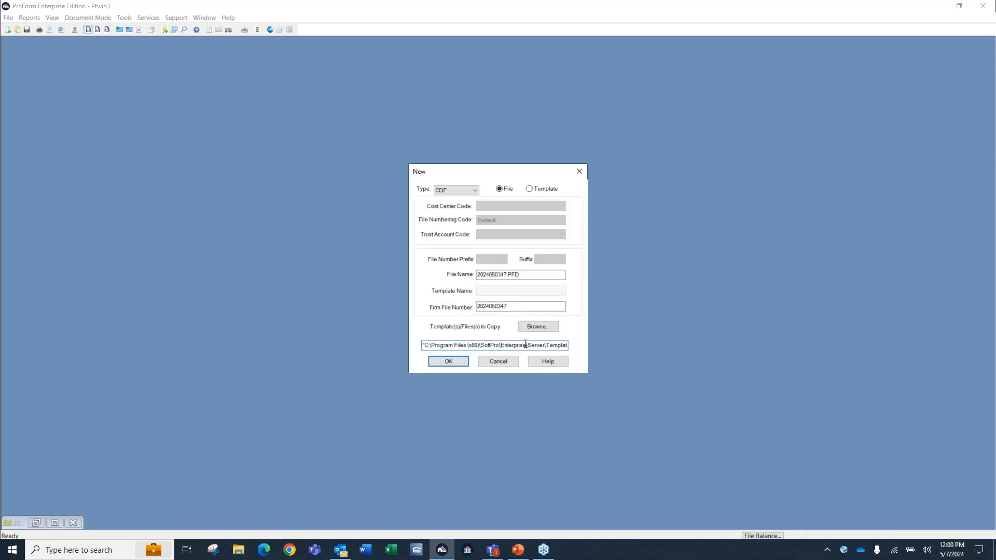
{"action": "key", "text": "Right"}
{"action": "key", "text": "Right"}
{"action": "key", "text": "Right"}
{"action": "key", "text": "Right"}
{"action": "key", "text": "Right"}
{"action": "key", "text": "Right"}
{"action": "key", "text": "Right"}
{"action": "key", "text": "Right"}
{"action": "key", "text": "Right"}
{"action": "key", "text": "Right"}
{"action": "key", "text": "Right"}
{"action": "key", "text": "Right"}
{"action": "key", "text": "Right"}
{"action": "key", "text": "Right"}
{"action": "key", "text": "Right"}
{"action": "key", "text": "Right"}
{"action": "key", "text": "Right"}
{"action": "key", "text": "Right"}
{"action": "key", "text": "Right"}
{"action": "key", "text": "Right"}
Revisit the template selection and create the new order file with the FIDELITY.pft template.
{"action": "left_click", "coordinate": [538, 327]}
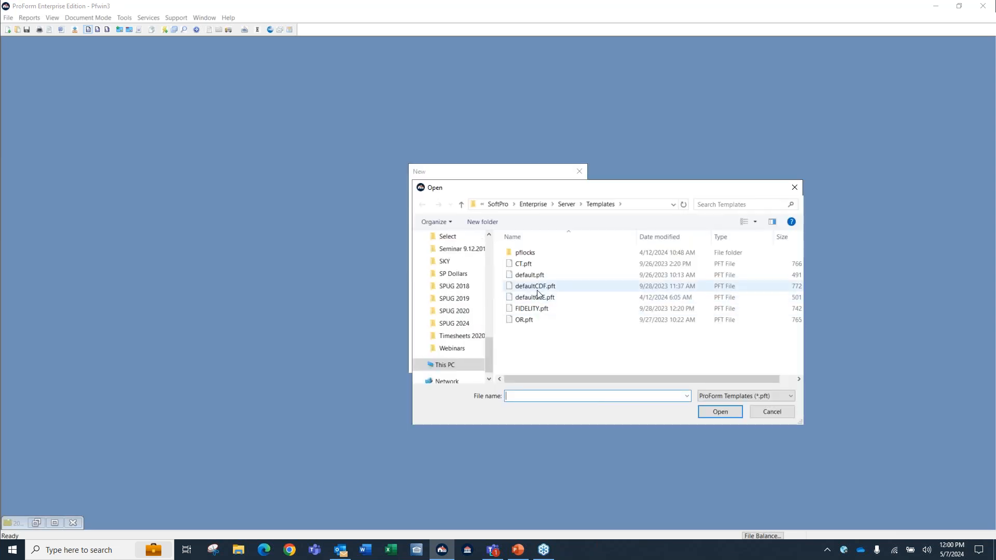
{"action": "double_click", "coordinate": [539, 291]}
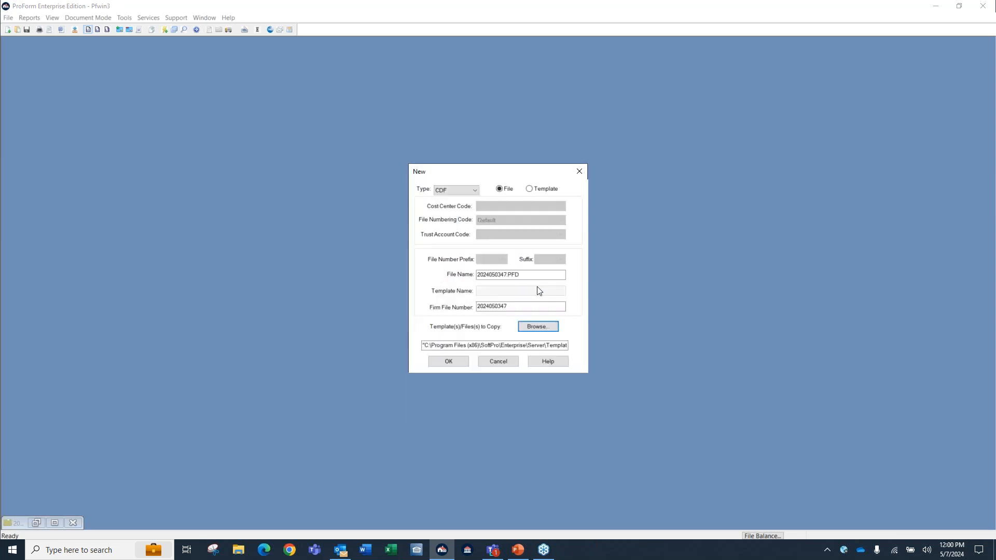
{"action": "left_click", "coordinate": [456, 363]}
{"action": "left_click", "coordinate": [469, 312]}
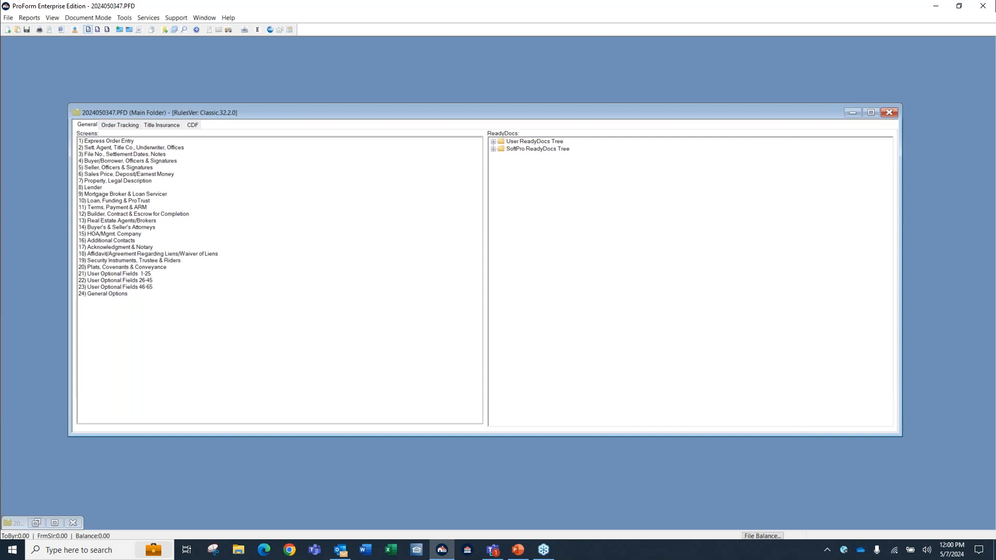
View the templates available for overlaying the new order file, and cancel the selection.
{"action": "left_click", "coordinate": [175, 29]}
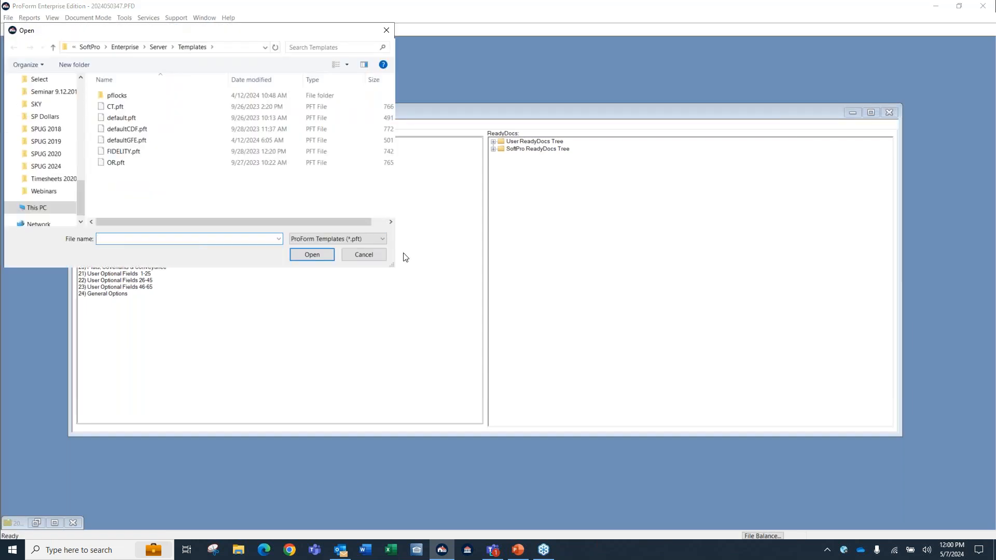
{"action": "key", "text": "ctrl"}
{"action": "key", "text": "ctrl"}
{"action": "key", "text": "ctrl"}
{"action": "left_click", "coordinate": [369, 253]}
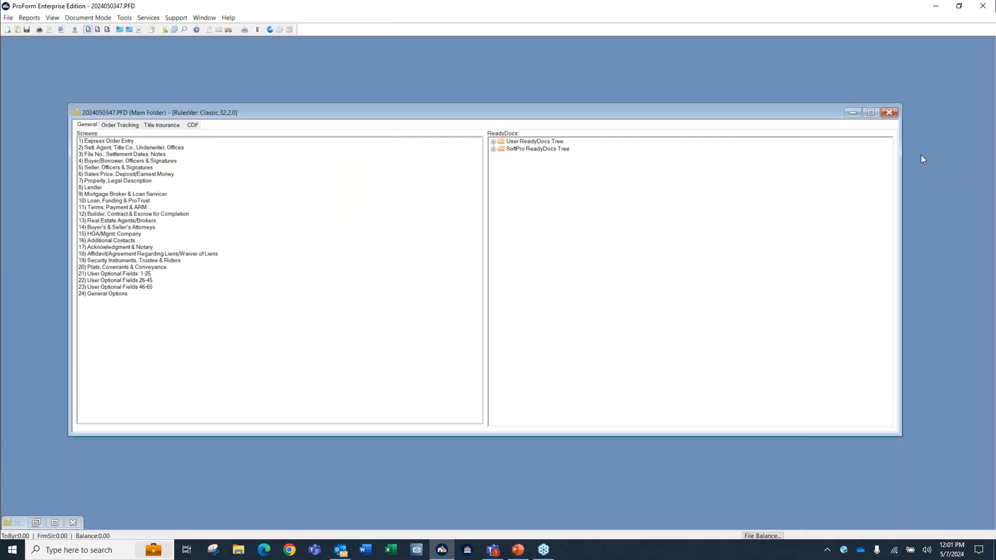
Close the new order file and bring up the third most recent order file in a restored window.
{"action": "left_click", "coordinate": [890, 114]}
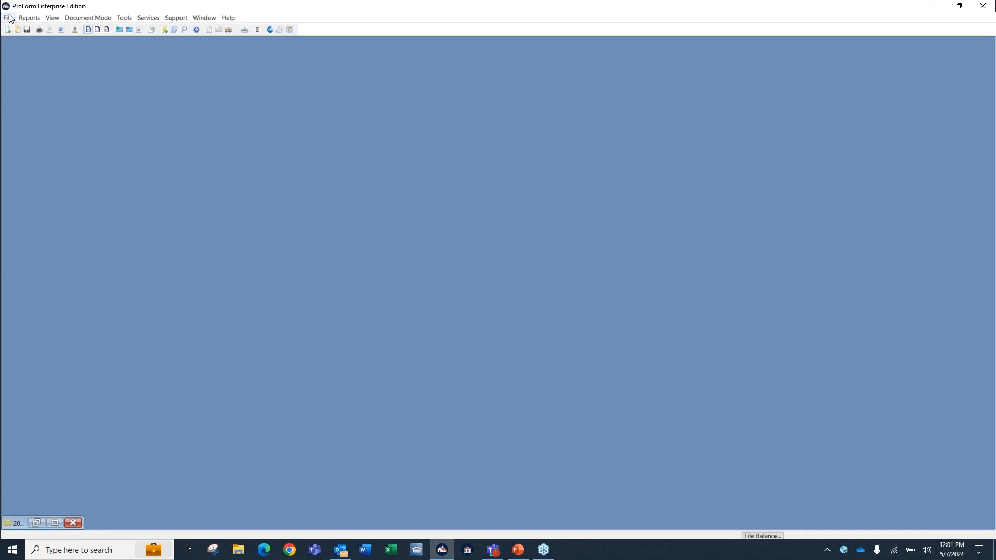
{"action": "left_click", "coordinate": [9, 19]}
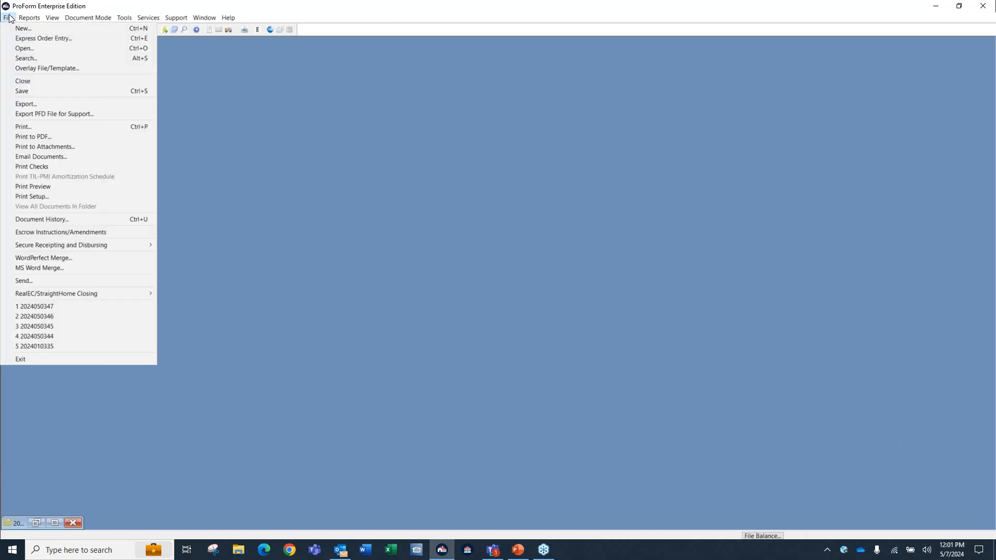
{"action": "left_click", "coordinate": [64, 325]}
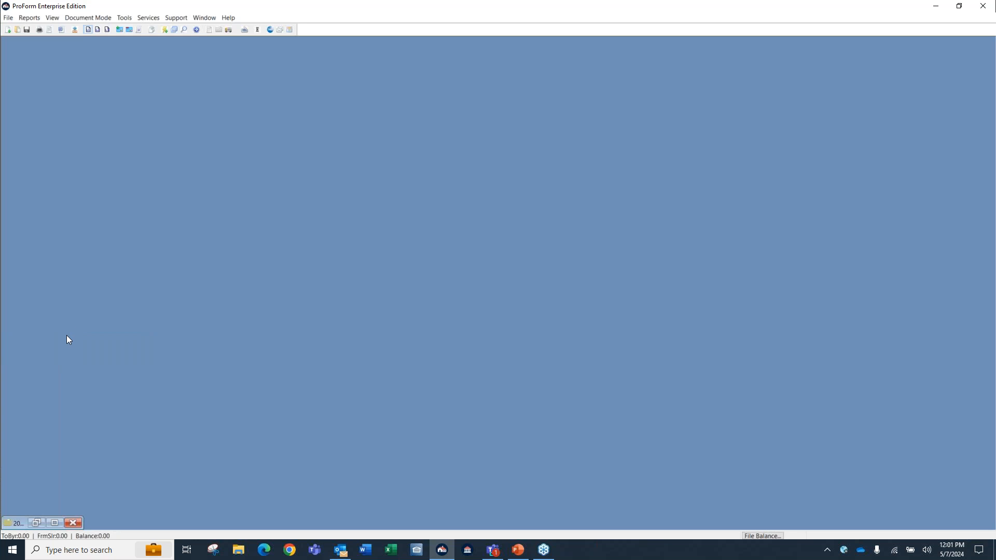
{"action": "left_click", "coordinate": [56, 523]}
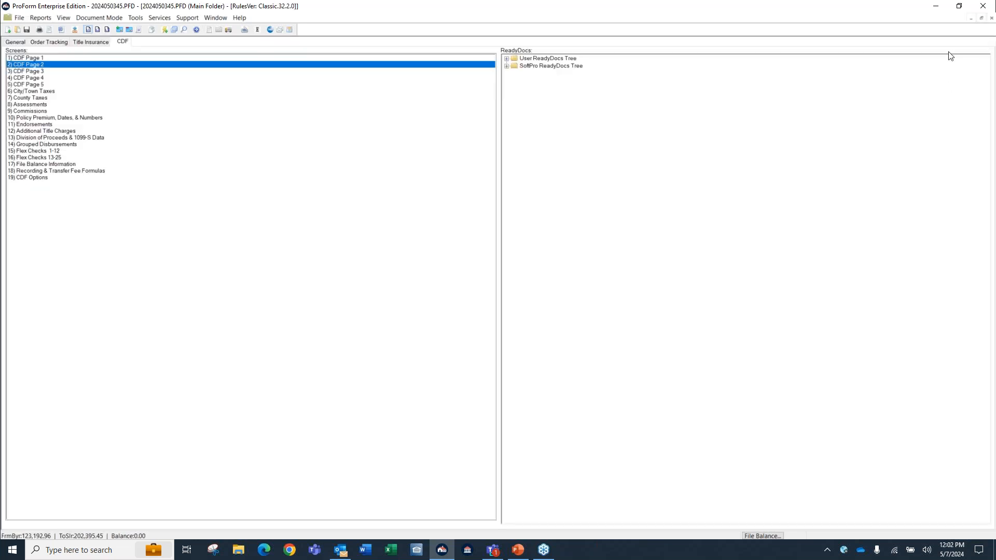
{"action": "left_click", "coordinate": [982, 18]}
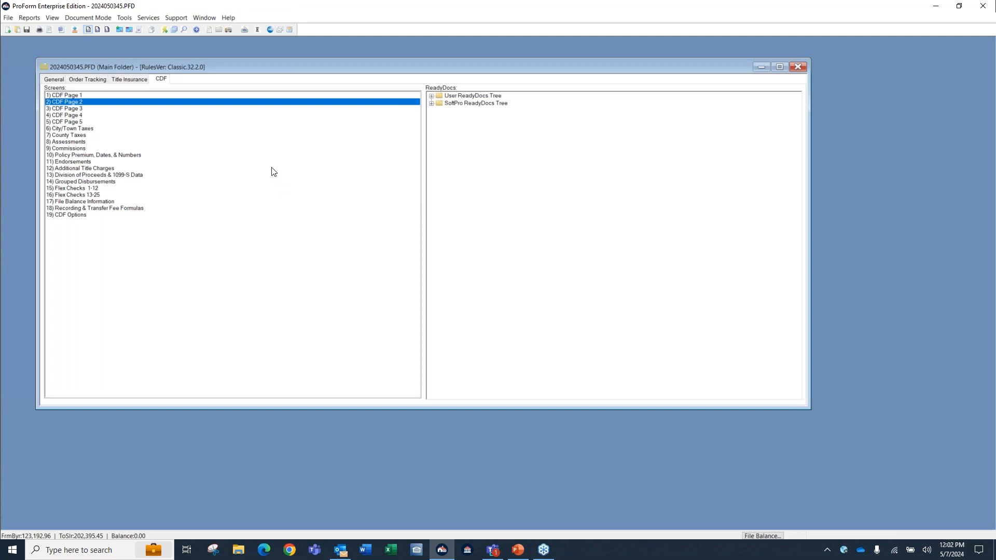
Check the status and hints in the CDF File Balance Information screen and close it.
{"action": "left_click", "coordinate": [46, 80]}
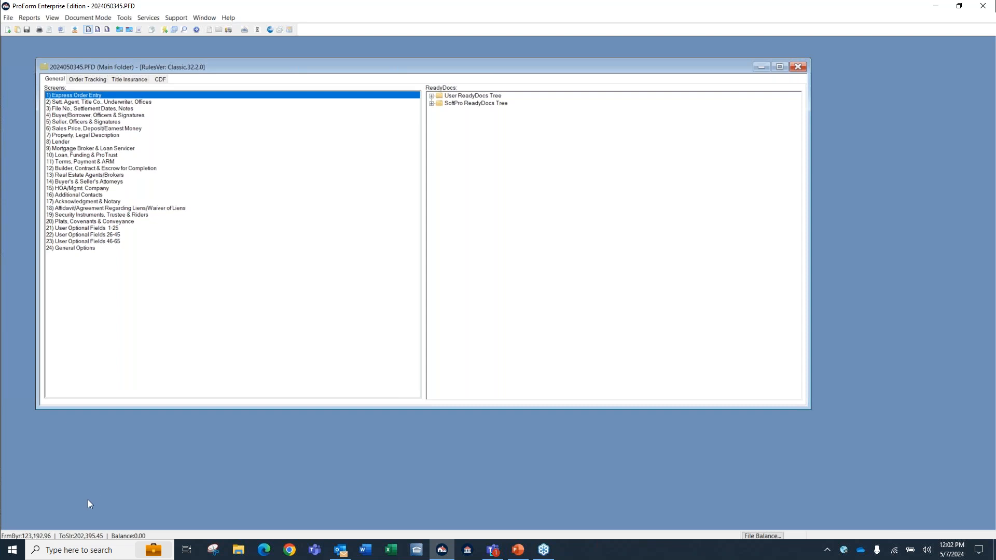
{"action": "key", "text": "ctrl"}
{"action": "key", "text": "ctrl"}
{"action": "left_click", "coordinate": [160, 80]}
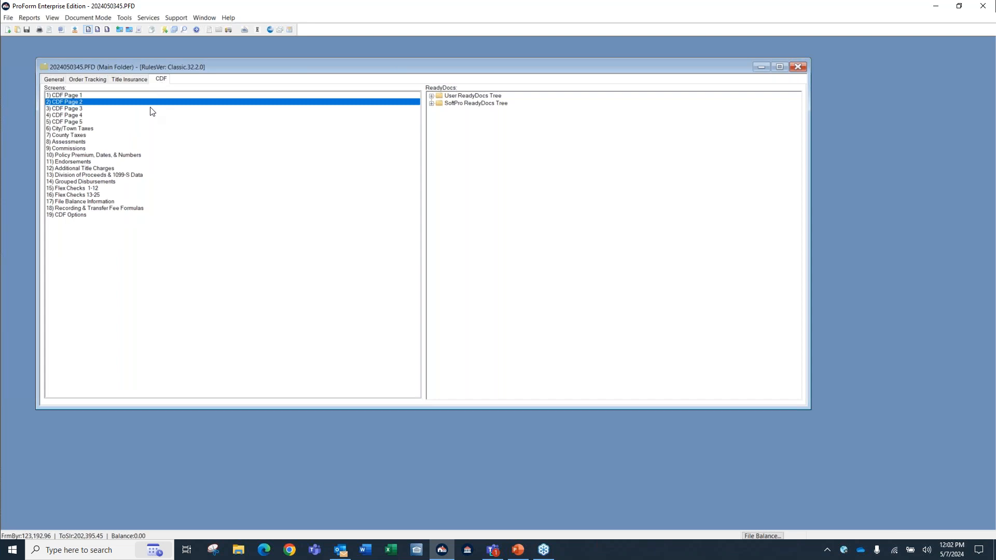
{"action": "left_click", "coordinate": [90, 201]}
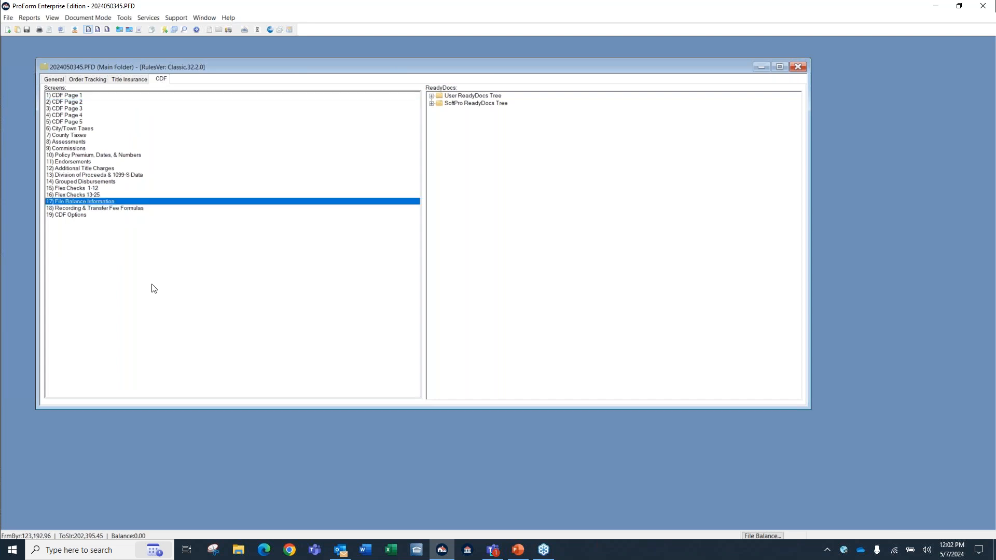
{"action": "double_click", "coordinate": [107, 201]}
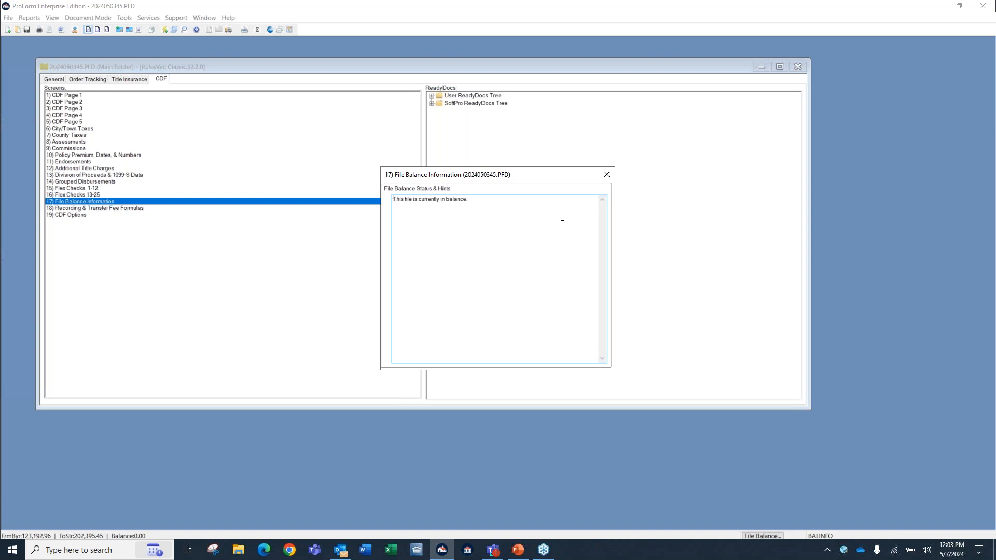
{"action": "left_click", "coordinate": [610, 172]}
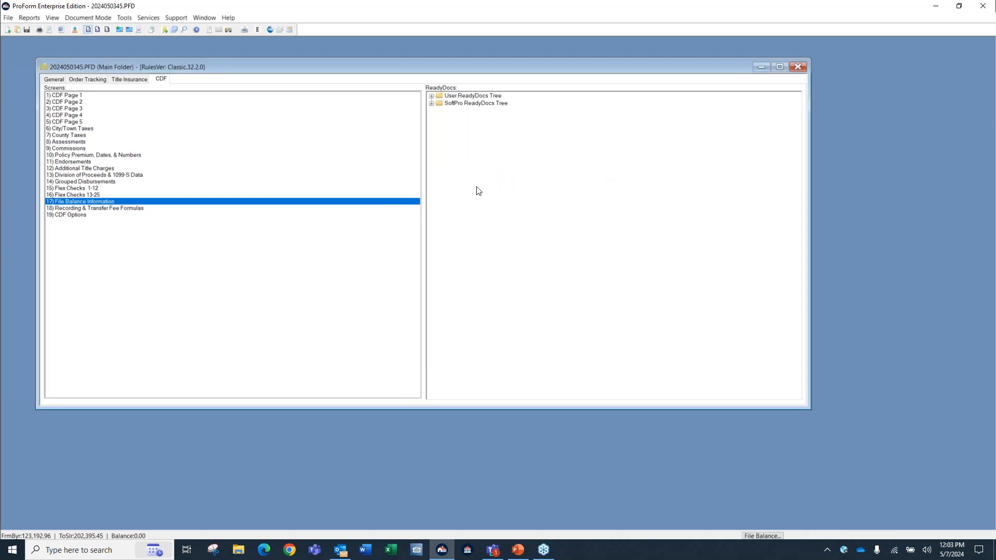
Open the Loan, Funding & ProTrust screen and set the loan Product to Fixed Rate.
{"action": "left_click", "coordinate": [55, 80]}
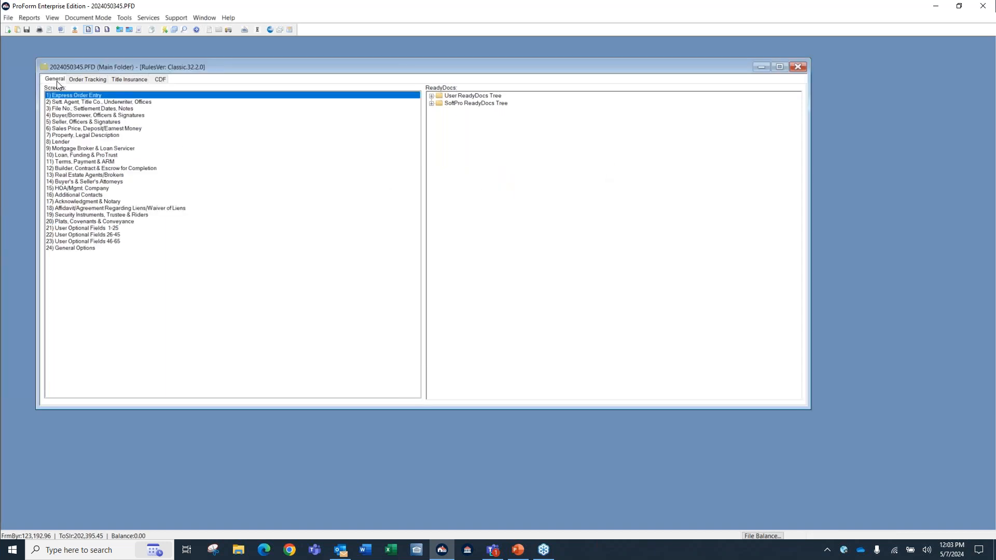
{"action": "left_click", "coordinate": [79, 155]}
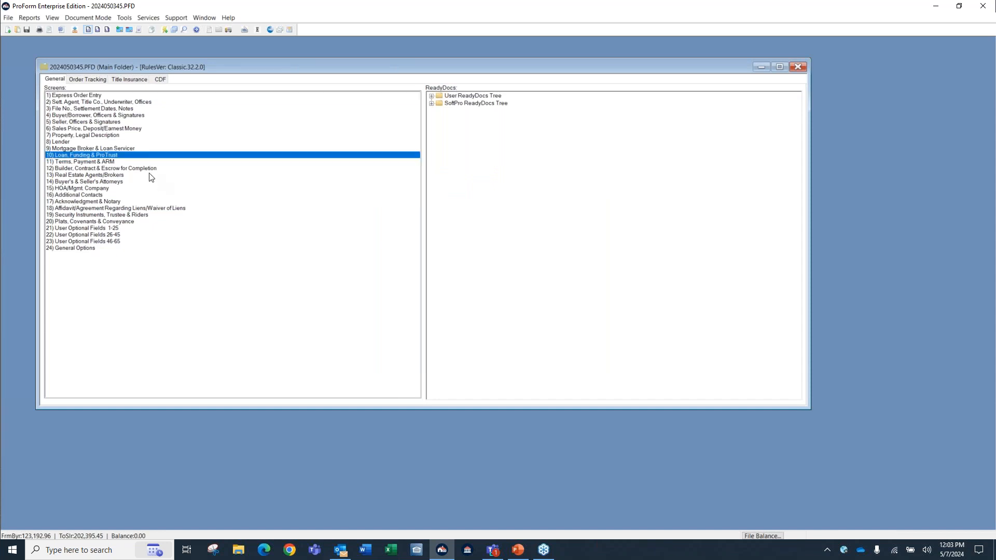
{"action": "double_click", "coordinate": [119, 156]}
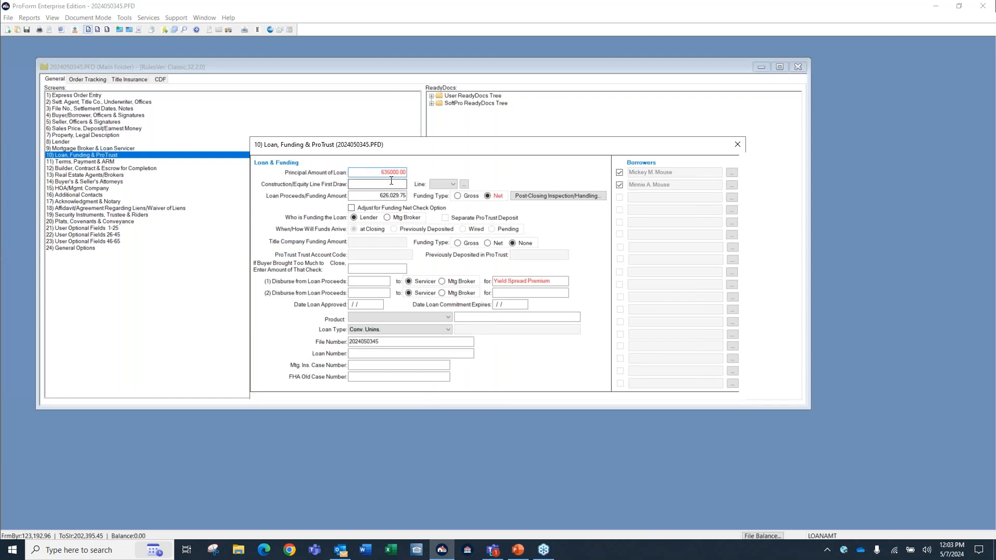
{"action": "left_click", "coordinate": [448, 330]}
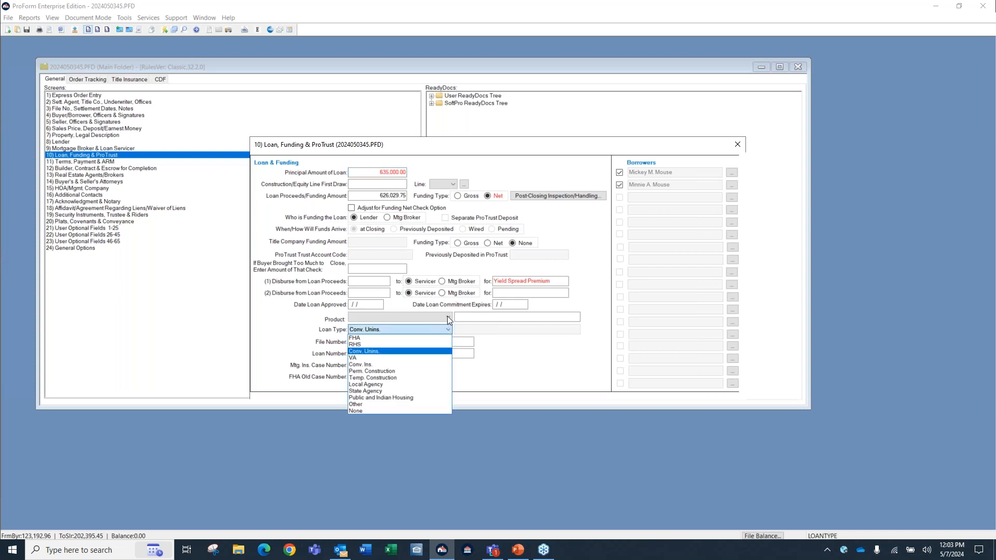
{"action": "left_click", "coordinate": [447, 317]}
{"action": "left_click", "coordinate": [448, 317]}
{"action": "left_click", "coordinate": [363, 332]}
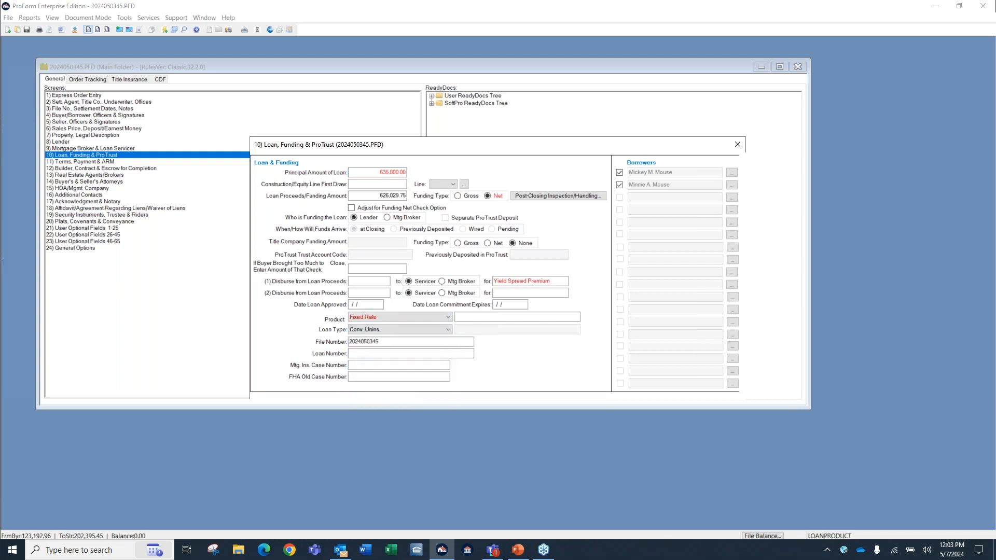
Enter the loan number for the order.
{"action": "left_click", "coordinate": [384, 355]}
Switch the loan's Funding Type to Gross and set it back to Net.
{"action": "left_click", "coordinate": [470, 198]}
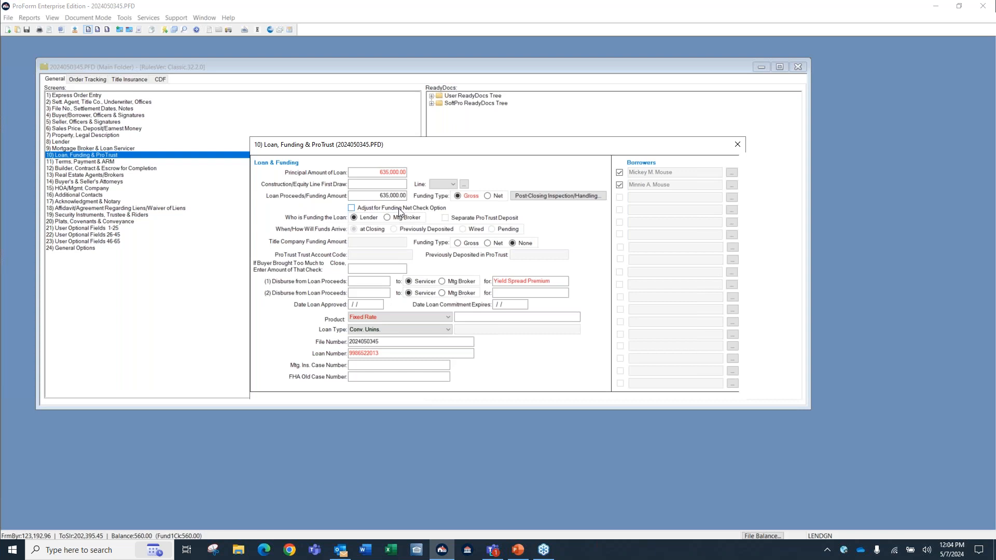
{"action": "left_click", "coordinate": [497, 197]}
{"action": "left_click", "coordinate": [498, 199]}
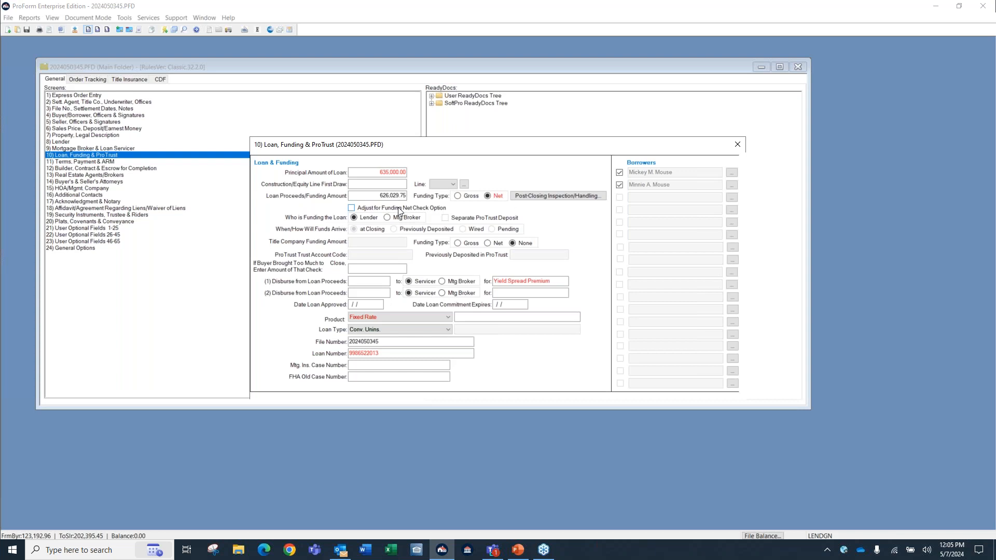
Open CDF Page 2, examine the DS code options for the 1% of Loan Amount (Points) charge, and close the page.
{"action": "left_click", "coordinate": [739, 144]}
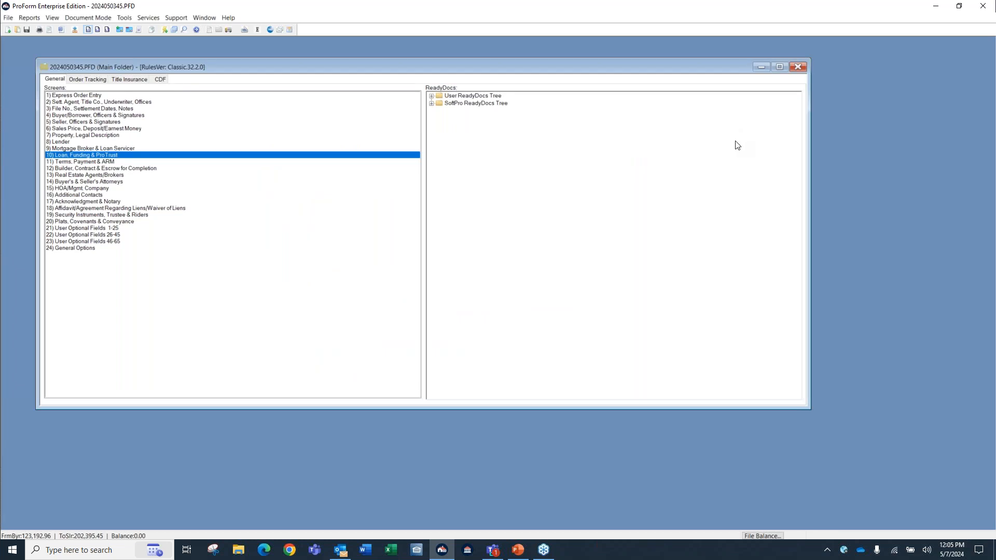
{"action": "left_click", "coordinate": [164, 81]}
{"action": "double_click", "coordinate": [65, 104]}
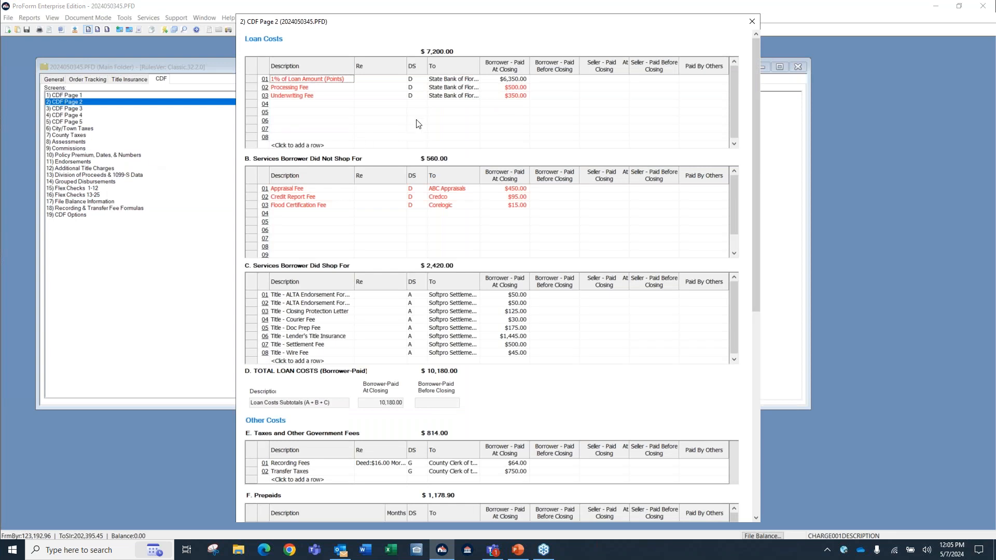
{"action": "key", "text": "ctrl"}
{"action": "left_click", "coordinate": [422, 81]}
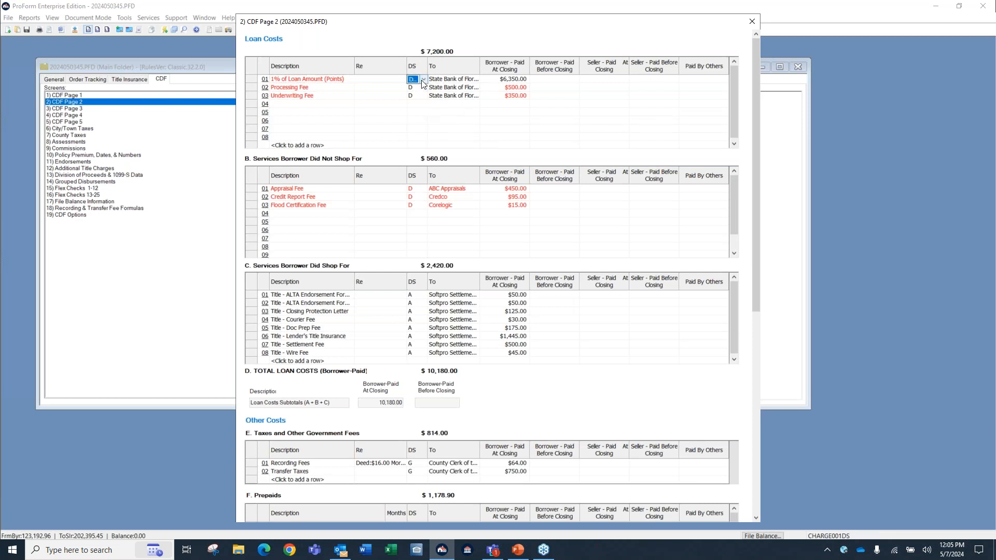
{"action": "left_click", "coordinate": [423, 81]}
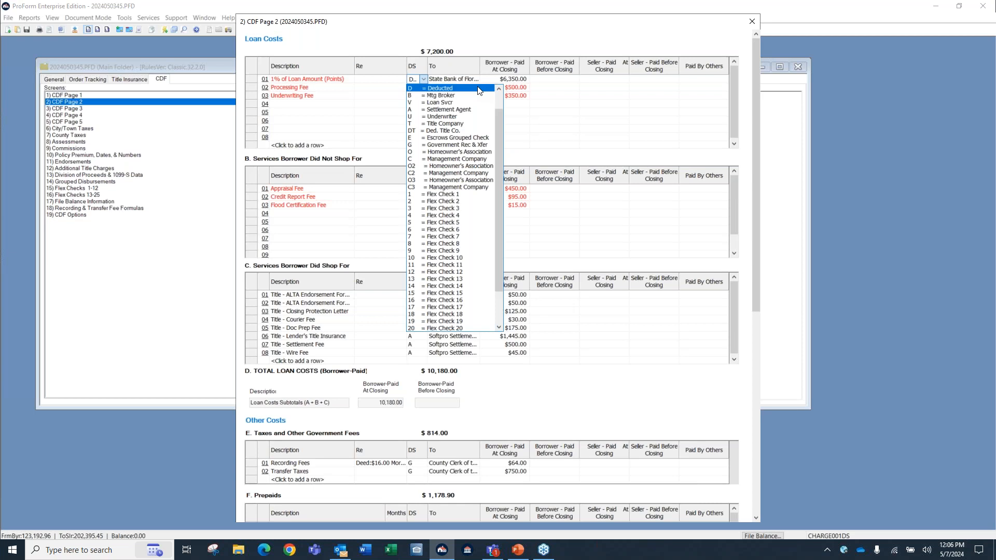
{"action": "left_click", "coordinate": [541, 95]}
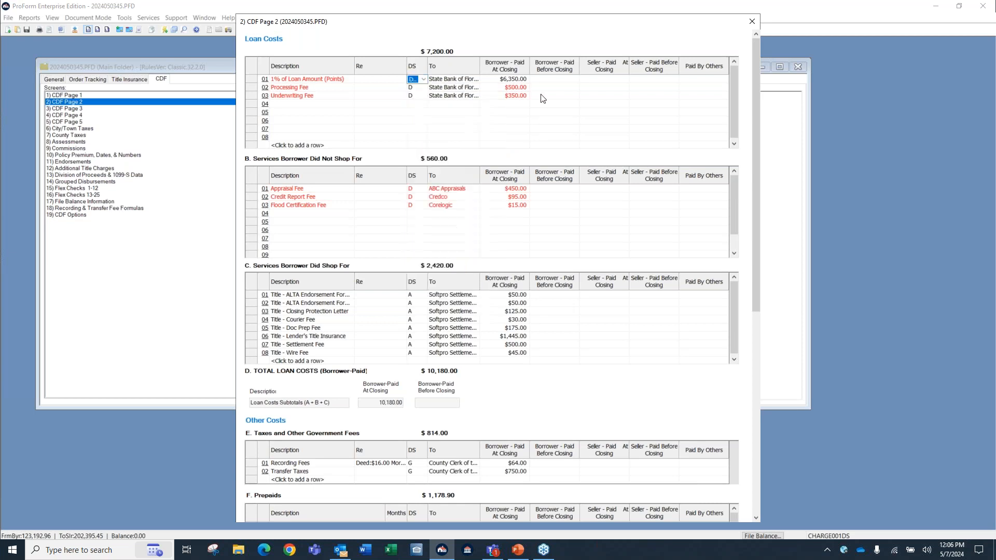
{"action": "left_click", "coordinate": [752, 21]}
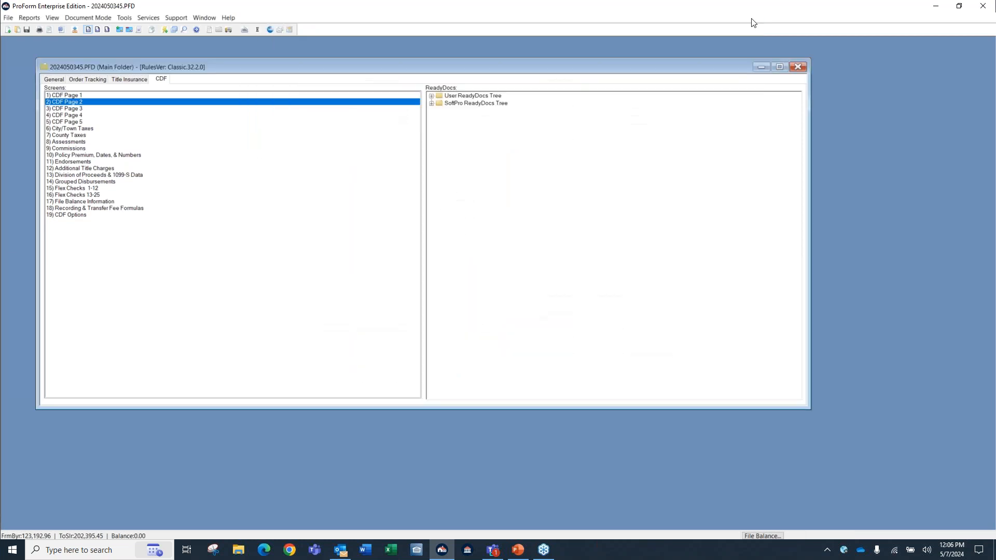
Set the loan's Funding Type to Gross in the Loan, Funding & ProTrust screen and close it.
{"action": "left_click", "coordinate": [56, 79]}
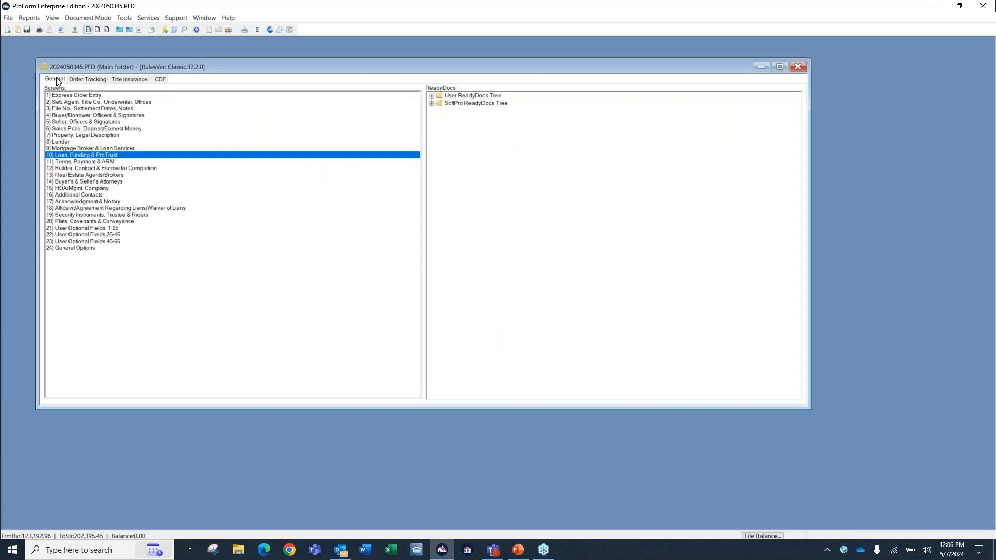
{"action": "double_click", "coordinate": [86, 155]}
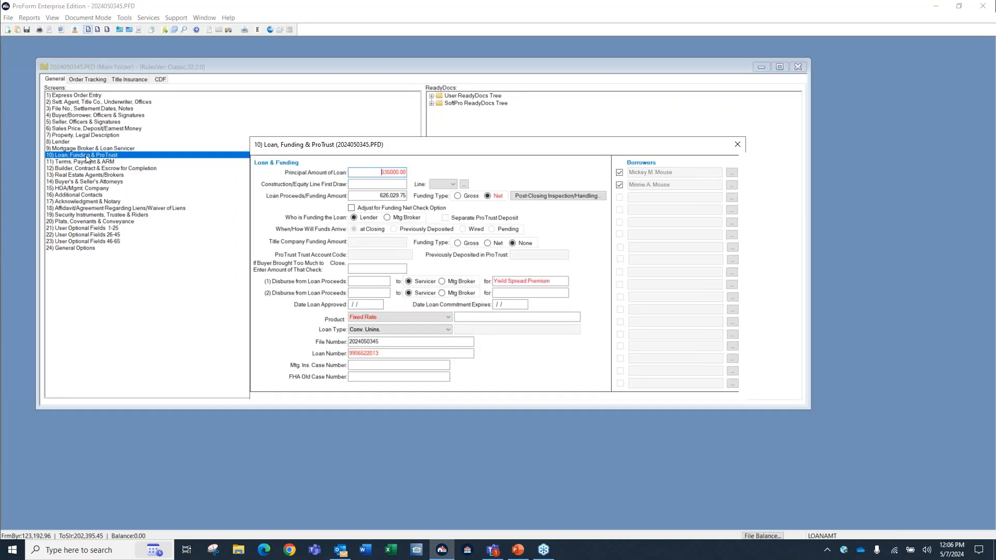
{"action": "left_click", "coordinate": [458, 196]}
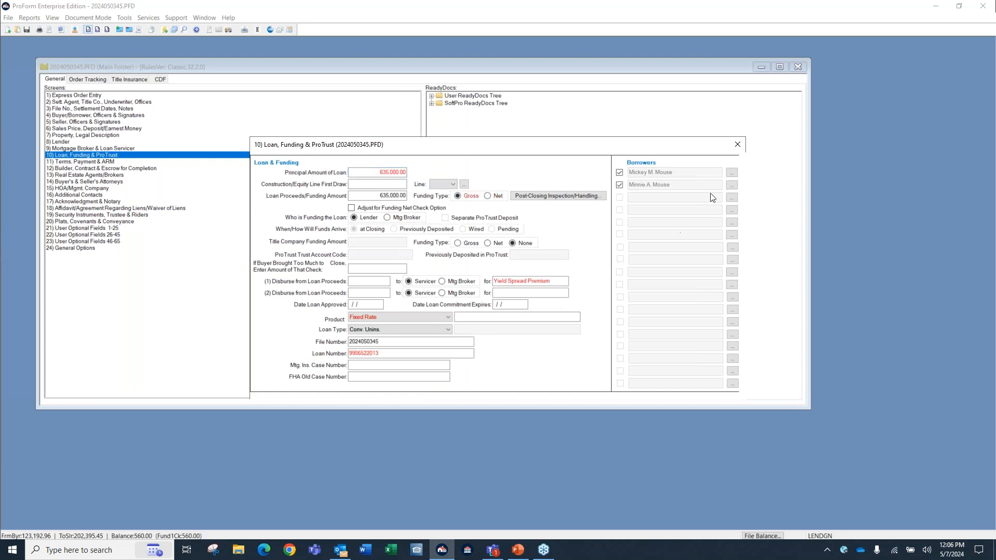
{"action": "left_click", "coordinate": [737, 145]}
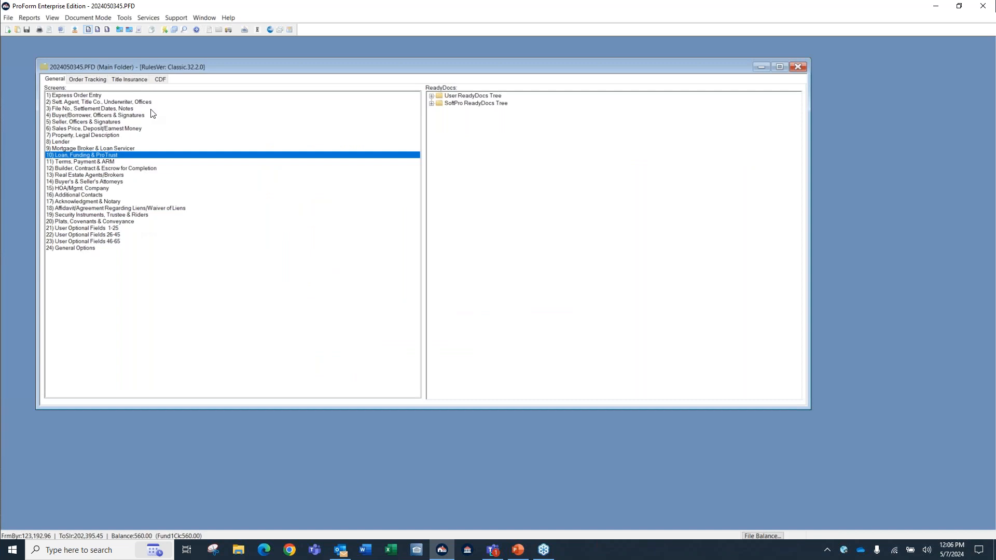
Open CDF Page 2 and examine the DS codes of the Loan Costs, including the options for the Underwriting Fee.
{"action": "left_click", "coordinate": [160, 80]}
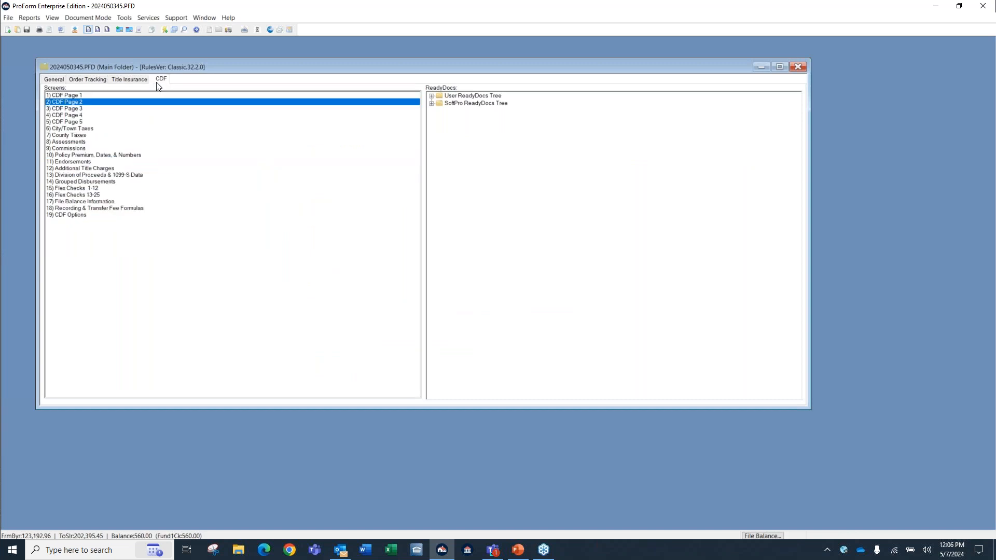
{"action": "double_click", "coordinate": [73, 103]}
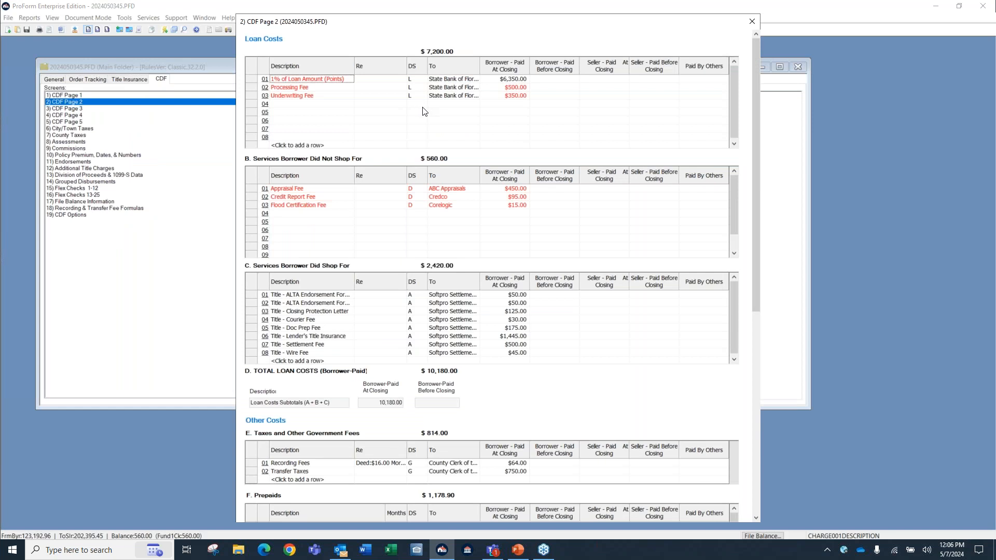
{"action": "key", "text": "ctrl"}
{"action": "key", "text": "ctrl"}
{"action": "key", "text": "ctrl"}
{"action": "left_click", "coordinate": [415, 96]}
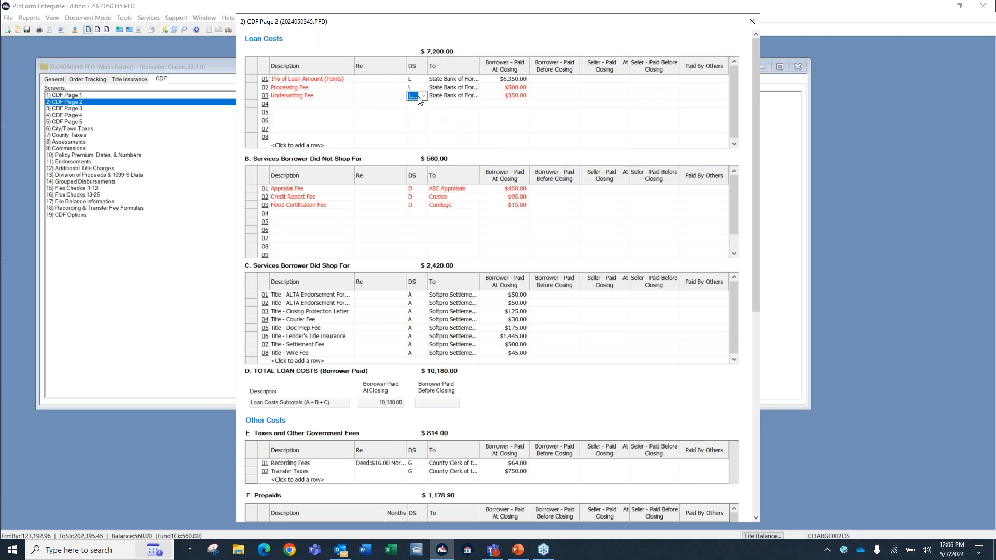
{"action": "left_click", "coordinate": [423, 96]}
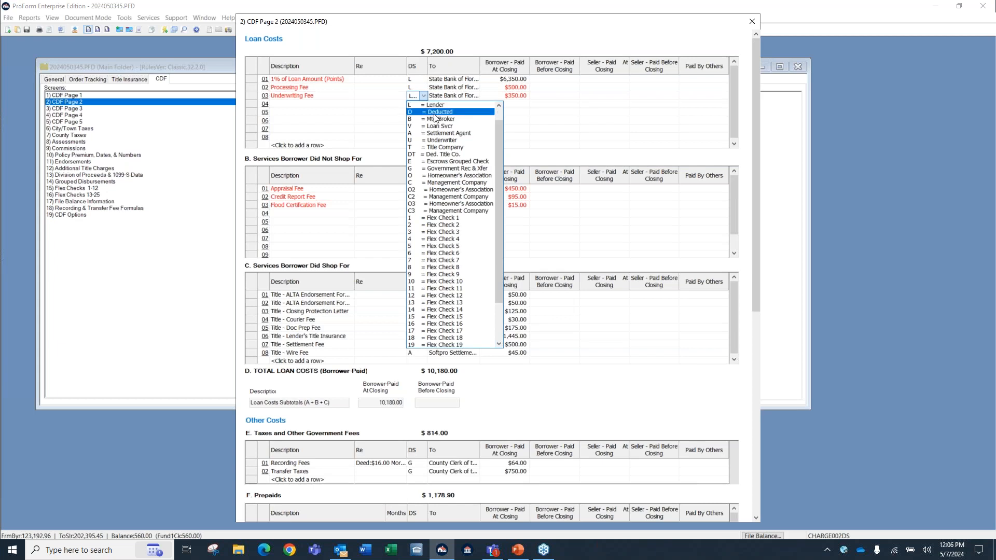
{"action": "left_click", "coordinate": [383, 125]}
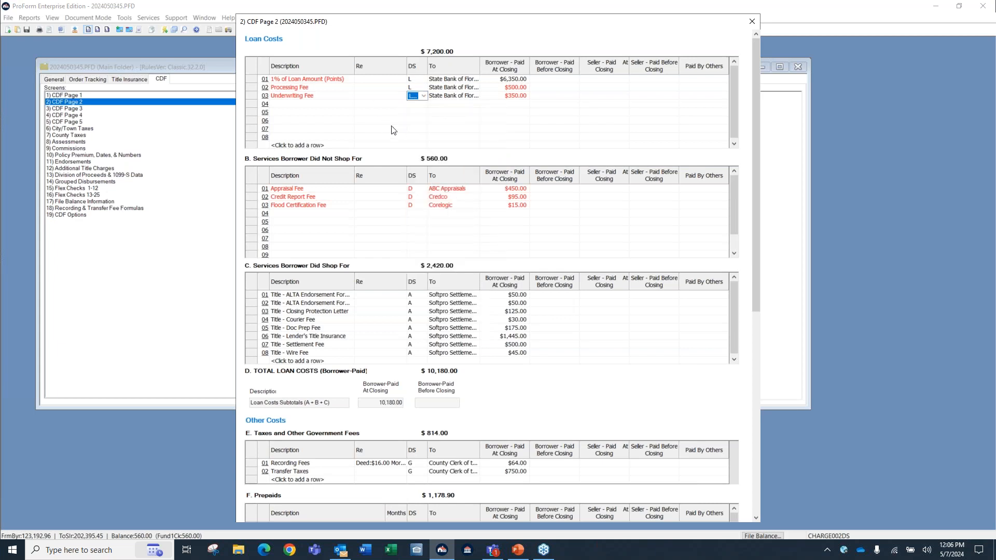
Add an Origination Fee of $800.00, borrower-paid at closing, on line 04 of the Loan Costs and close CDF Page 2.
{"action": "left_click", "coordinate": [290, 105]}
{"action": "type", "text": "Origination Fee"}
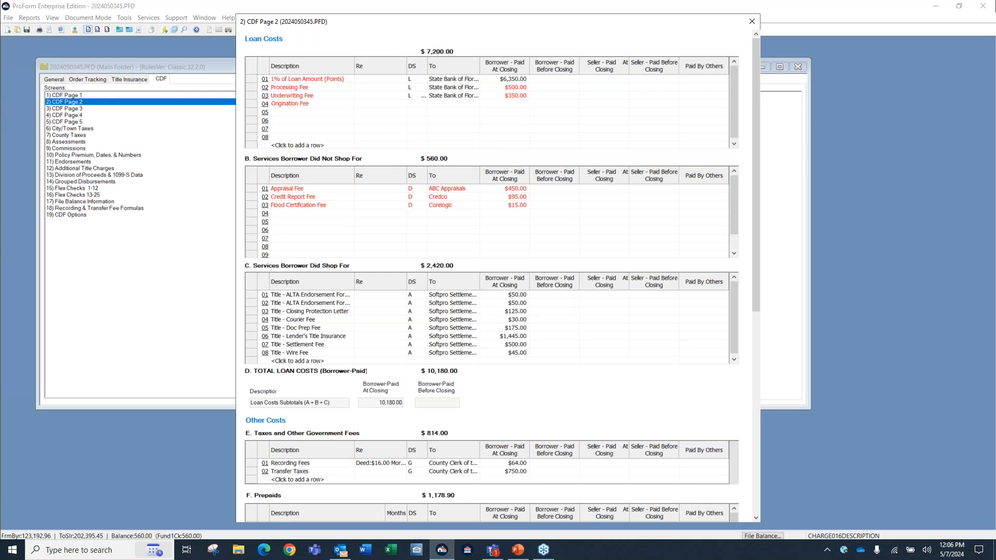
{"action": "key", "text": "Tab"}
{"action": "key", "text": "Tab"}
{"action": "key", "text": "Tab"}
{"action": "type", "text": "80"}
{"action": "key", "text": "Tab"}
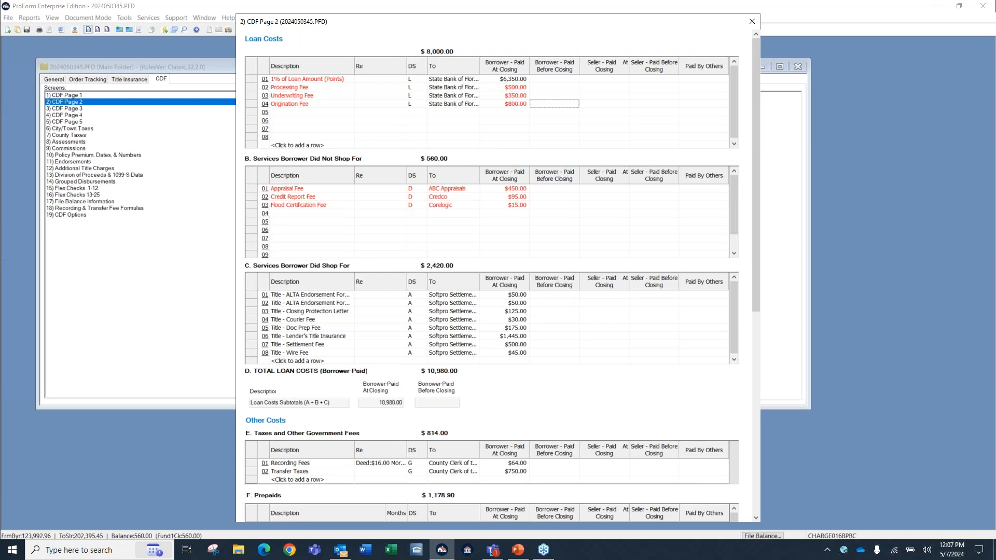
{"action": "left_click", "coordinate": [752, 21]}
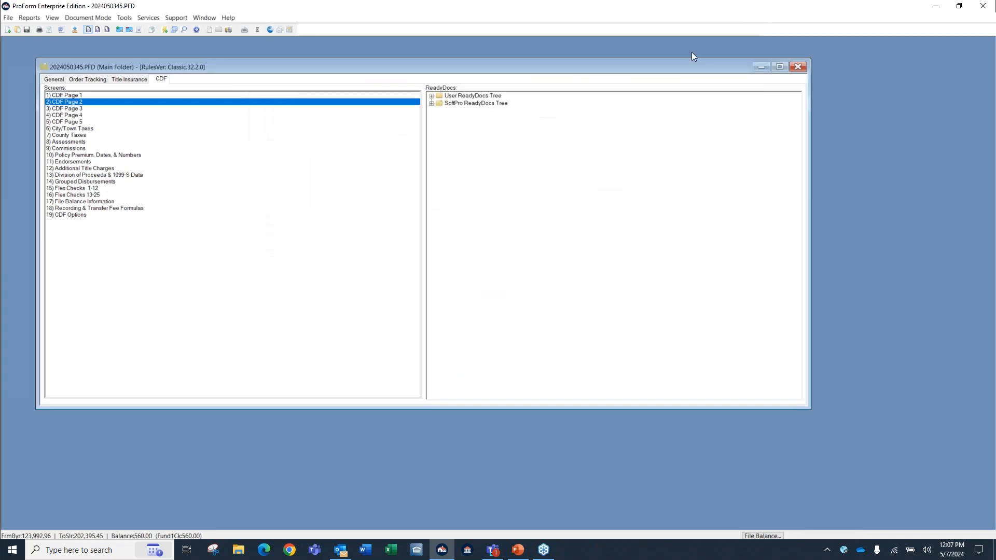
Set the Funding Type back to Net in the Loan, Funding & ProTrust screen and close it.
{"action": "left_click", "coordinate": [51, 81]}
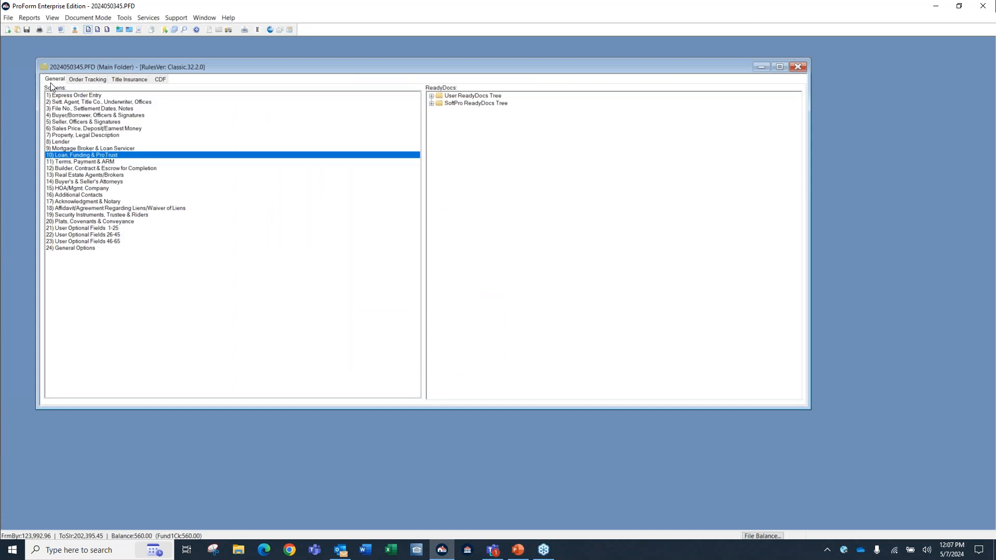
{"action": "double_click", "coordinate": [85, 157]}
{"action": "left_click", "coordinate": [499, 198]}
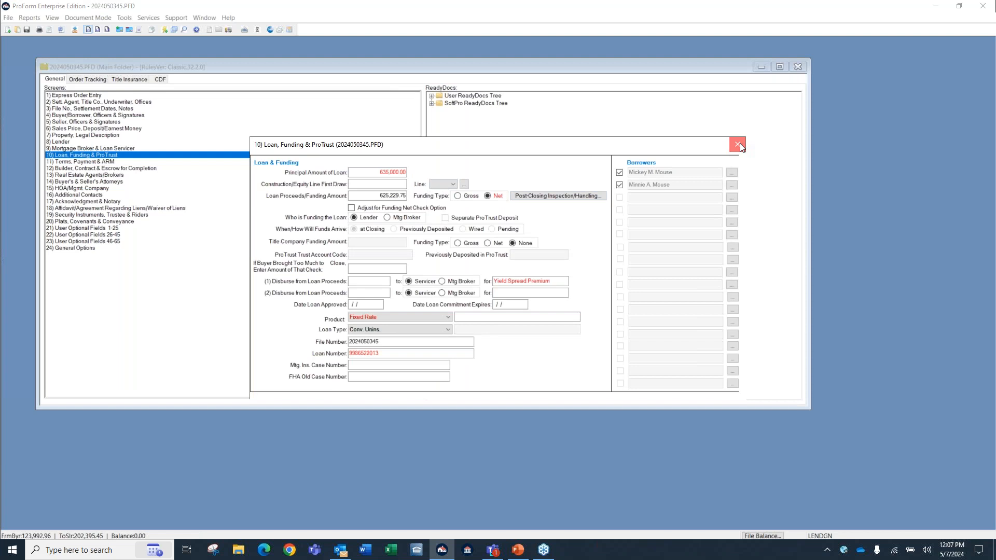
{"action": "left_click", "coordinate": [738, 144]}
Check the DS codes of the lender's charges, including the Origination Fee, on CDF Page 2 and close the page.
{"action": "left_click", "coordinate": [161, 80]}
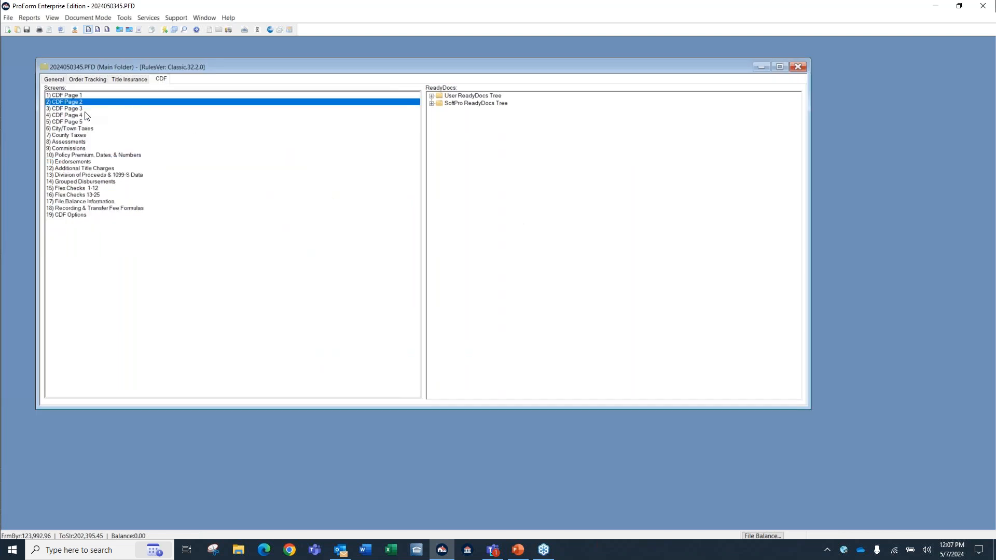
{"action": "double_click", "coordinate": [78, 108]}
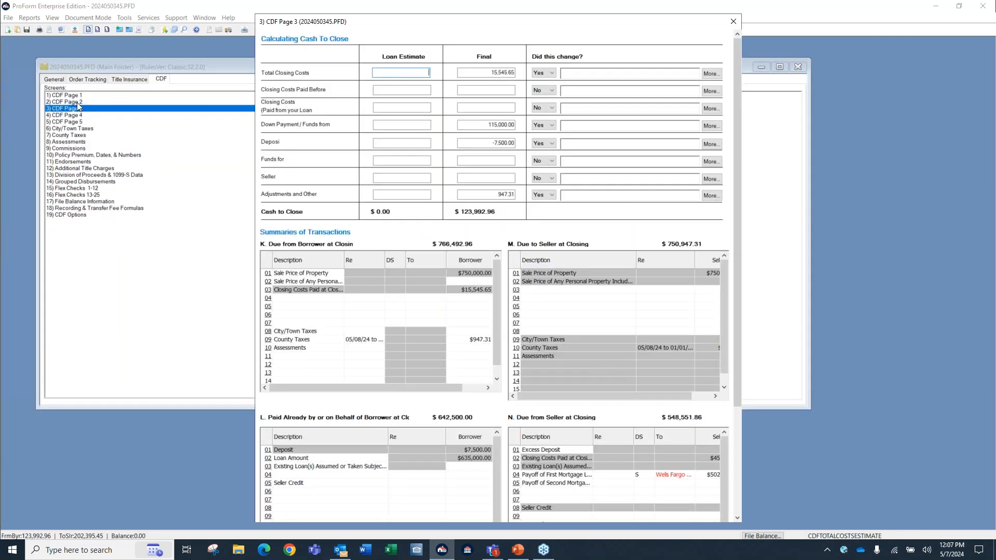
{"action": "double_click", "coordinate": [74, 103]}
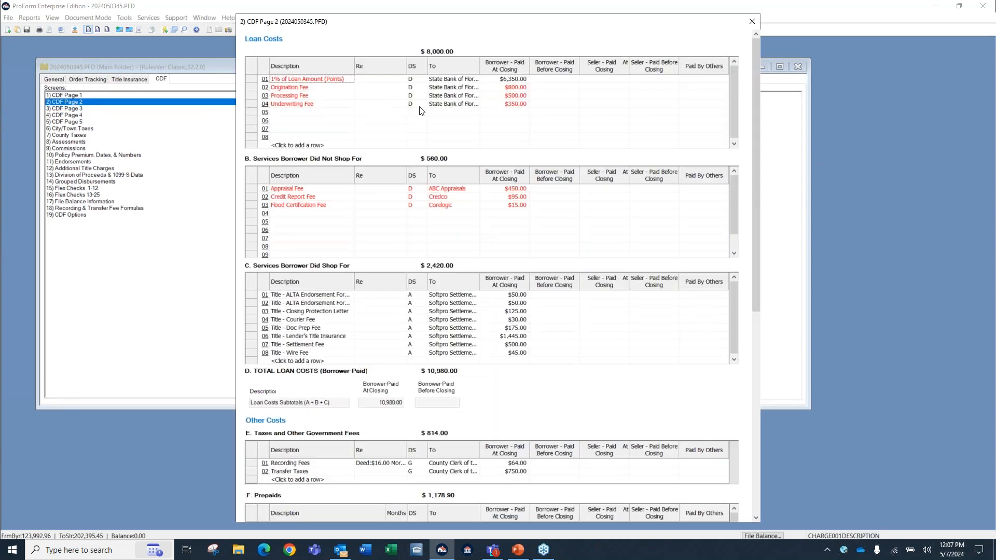
{"action": "key", "text": "ctrl"}
{"action": "key", "text": "ctrl"}
{"action": "key", "text": "ctrl"}
{"action": "left_click", "coordinate": [753, 21]}
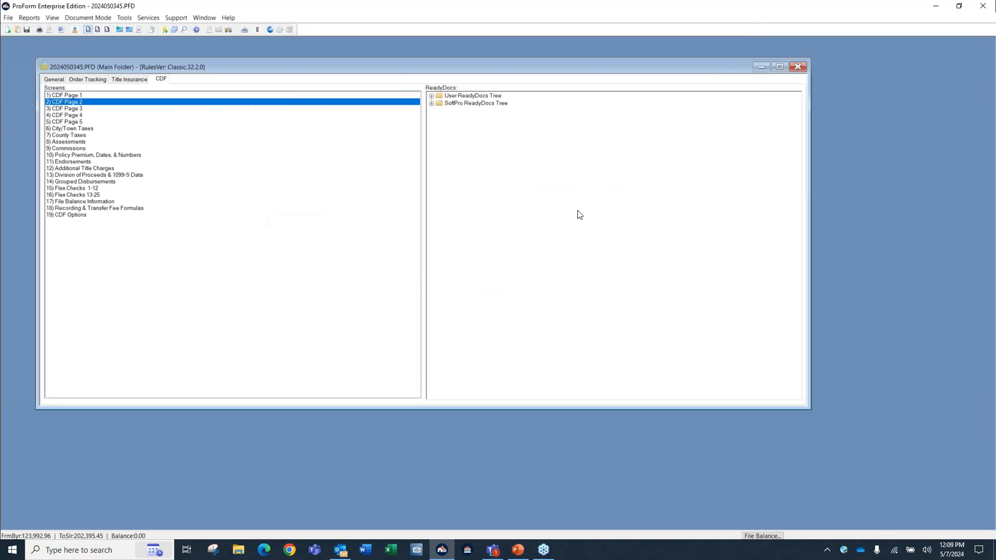
Open File Balance Sheet (Letter) (CDF) from the SoftPro ReadyDocs Tree's Escrow & Closing CDF Documents and enlarge its window.
{"action": "left_click", "coordinate": [483, 107]}
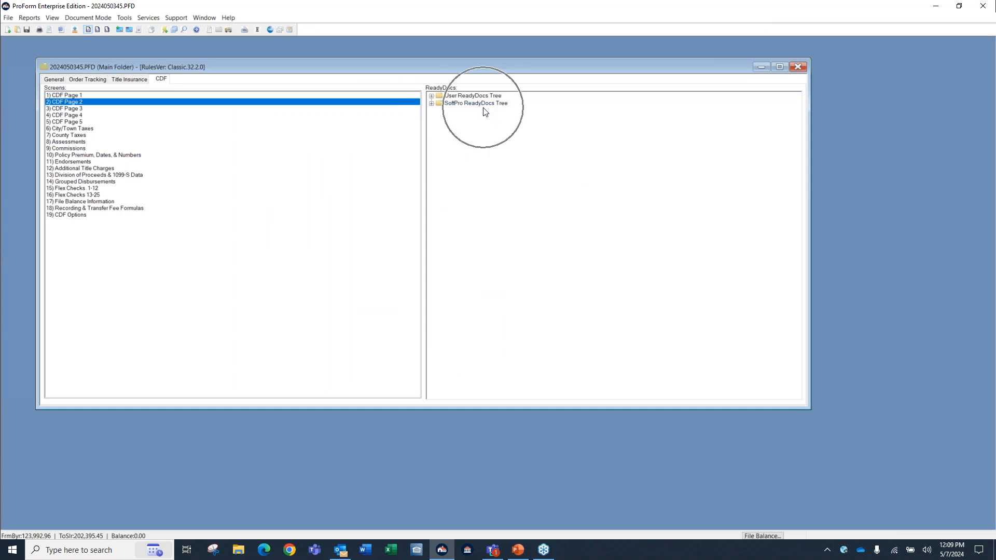
{"action": "double_click", "coordinate": [483, 105]}
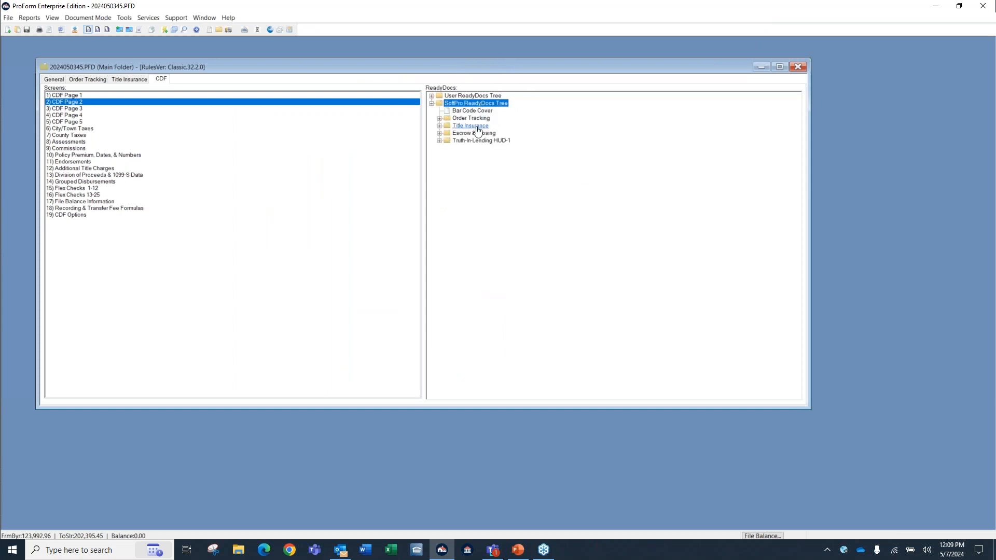
{"action": "double_click", "coordinate": [471, 136]}
{"action": "left_click", "coordinate": [470, 140]}
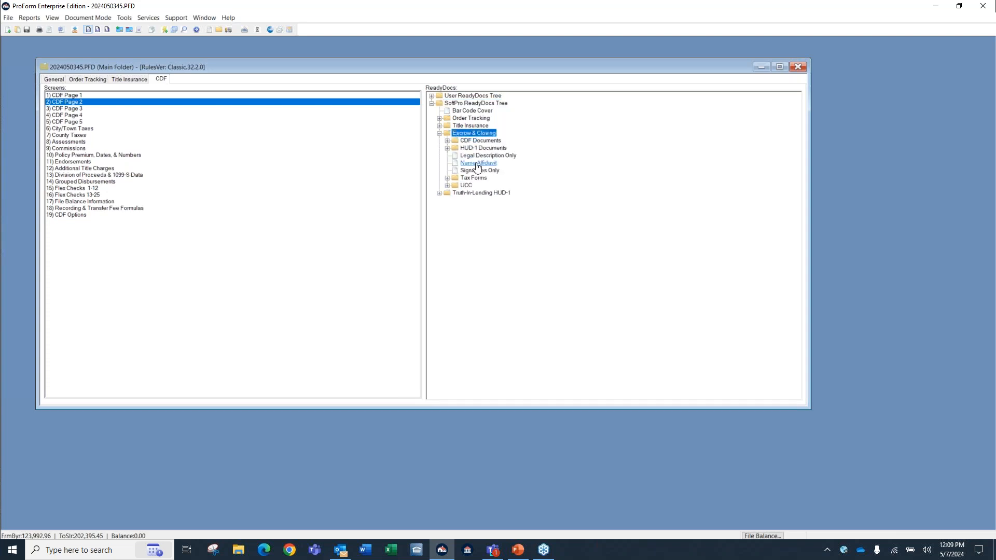
{"action": "double_click", "coordinate": [485, 142]}
{"action": "left_click", "coordinate": [489, 148]}
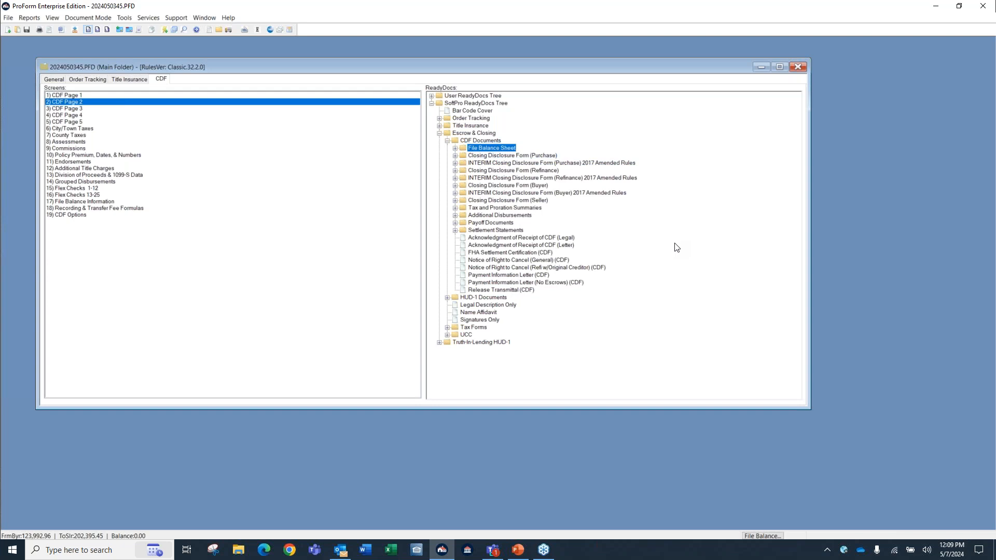
{"action": "double_click", "coordinate": [498, 148]}
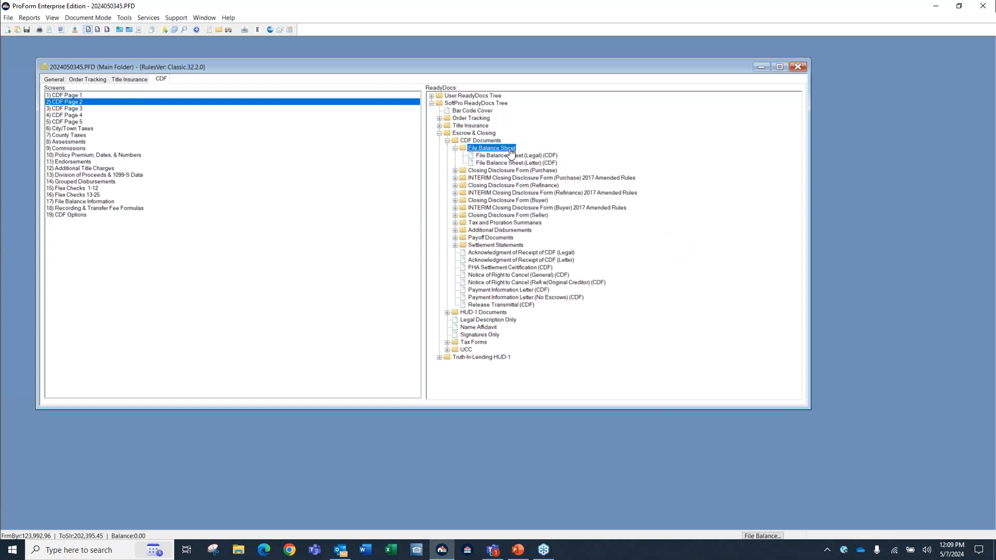
{"action": "double_click", "coordinate": [514, 164]}
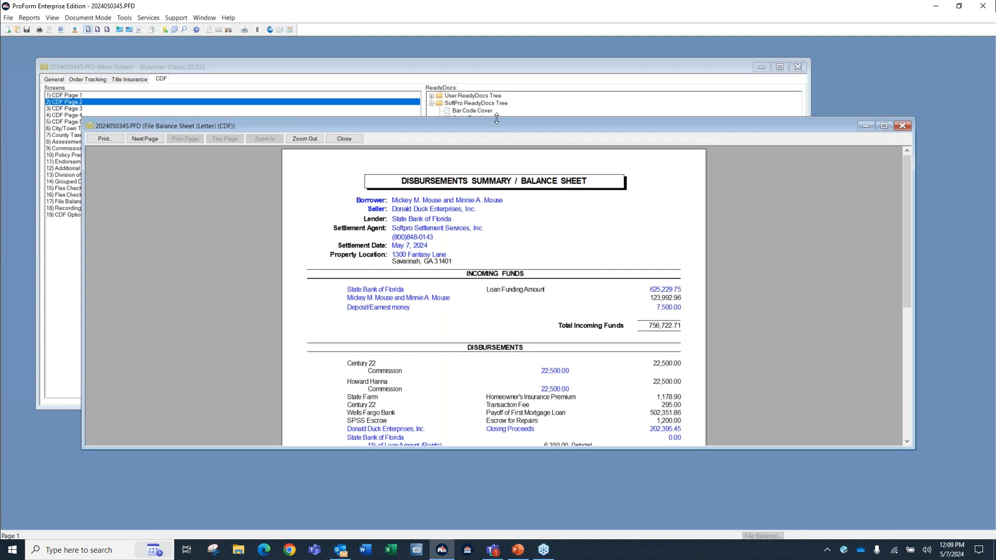
{"action": "left_click_drag", "start_coordinate": [496, 119], "coordinate": [497, 51]}
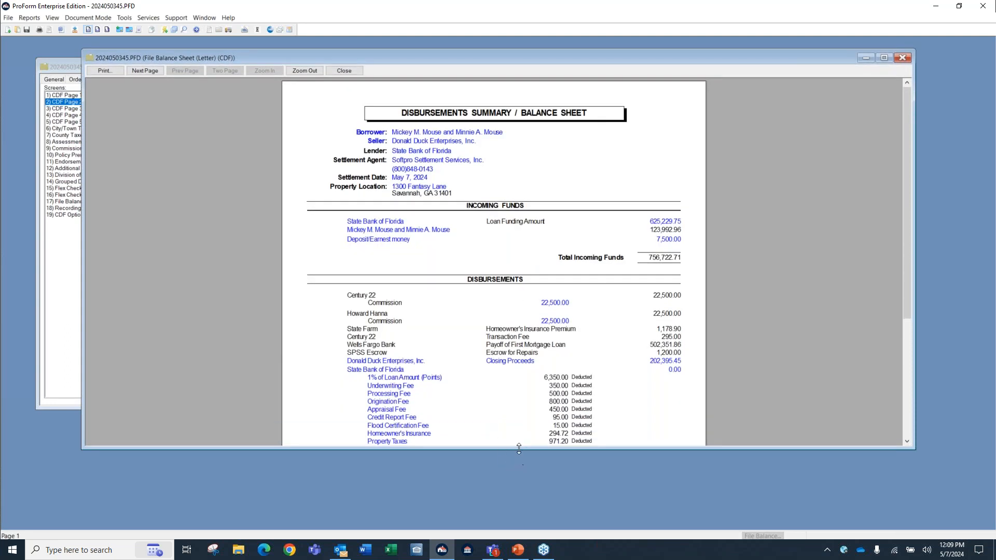
{"action": "left_click_drag", "start_coordinate": [519, 451], "coordinate": [519, 503]}
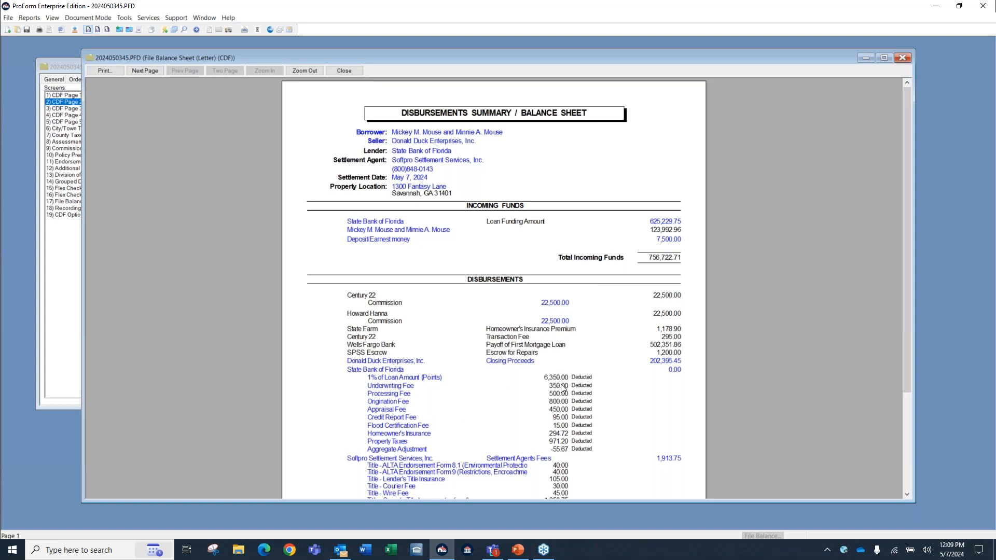
From the balance sheet, set the Underwriting Fee's borrower-paid amount at closing to 360.00 and return to the sheet.
{"action": "left_click", "coordinate": [391, 390]}
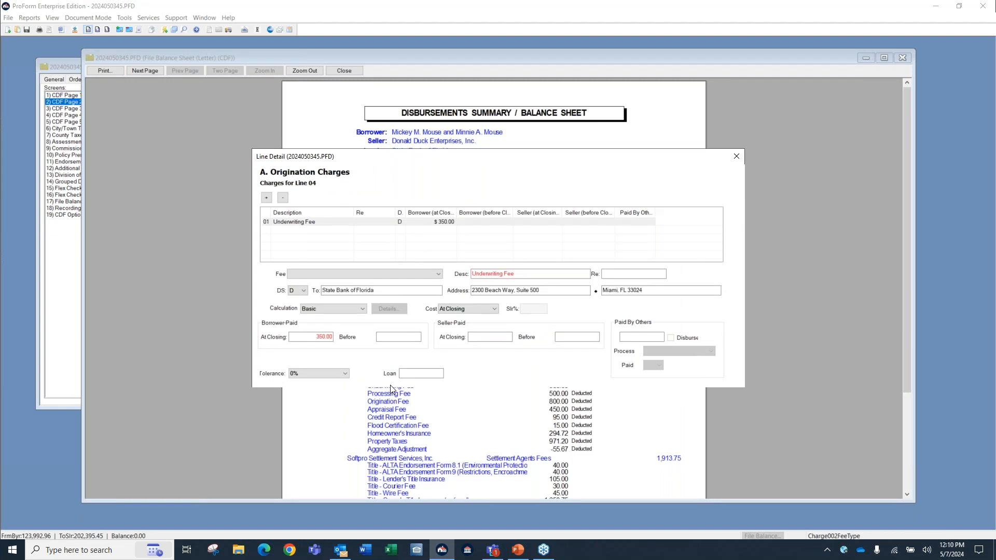
{"action": "left_click", "coordinate": [308, 338]}
{"action": "type", "text": "360"}
{"action": "key", "text": "Tab"}
{"action": "left_click", "coordinate": [733, 161]}
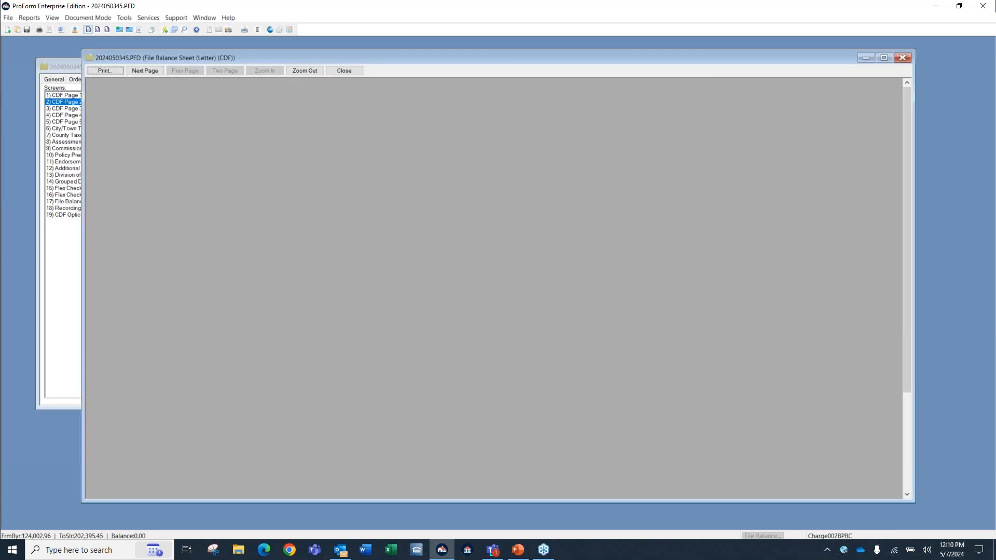
{"action": "key", "text": "ctrl"}
{"action": "key", "text": "ctrl"}
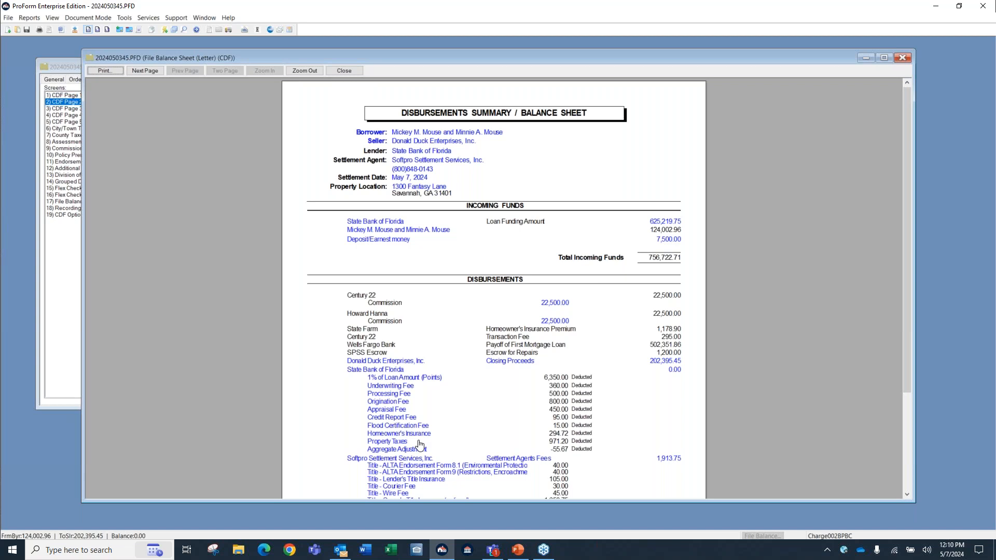
From the balance sheet, set the Appraisal Fee's DS code to L (Lender) and close the detail window and the sheet.
{"action": "double_click", "coordinate": [387, 410]}
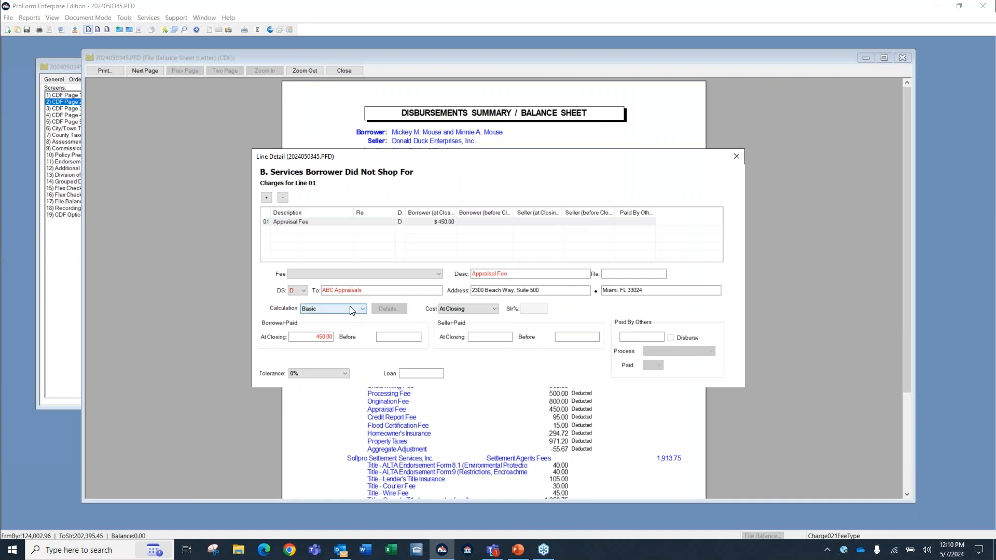
{"action": "left_click", "coordinate": [301, 300]}
{"action": "left_click", "coordinate": [300, 303]}
{"action": "left_click", "coordinate": [303, 290]}
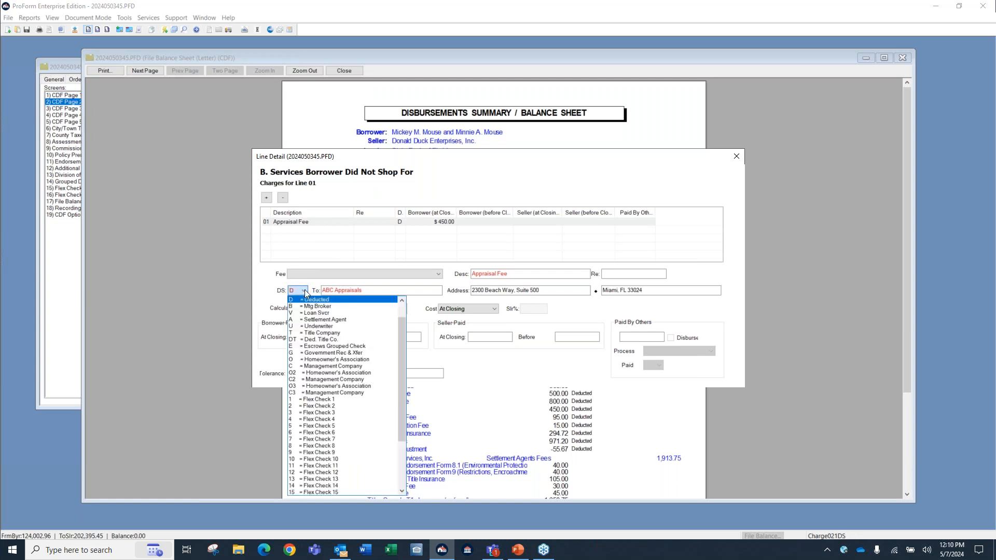
{"action": "left_click", "coordinate": [402, 299]}
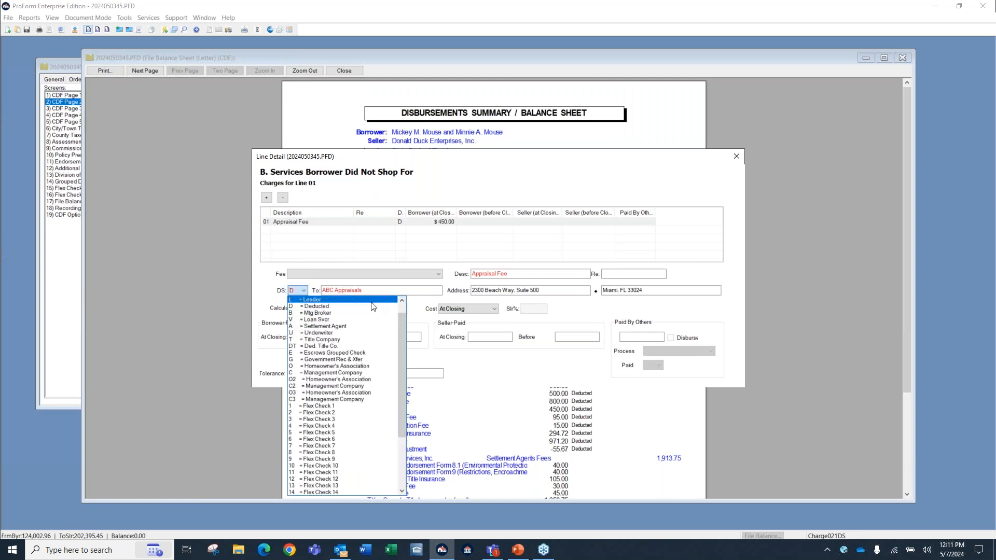
{"action": "left_click", "coordinate": [372, 303]}
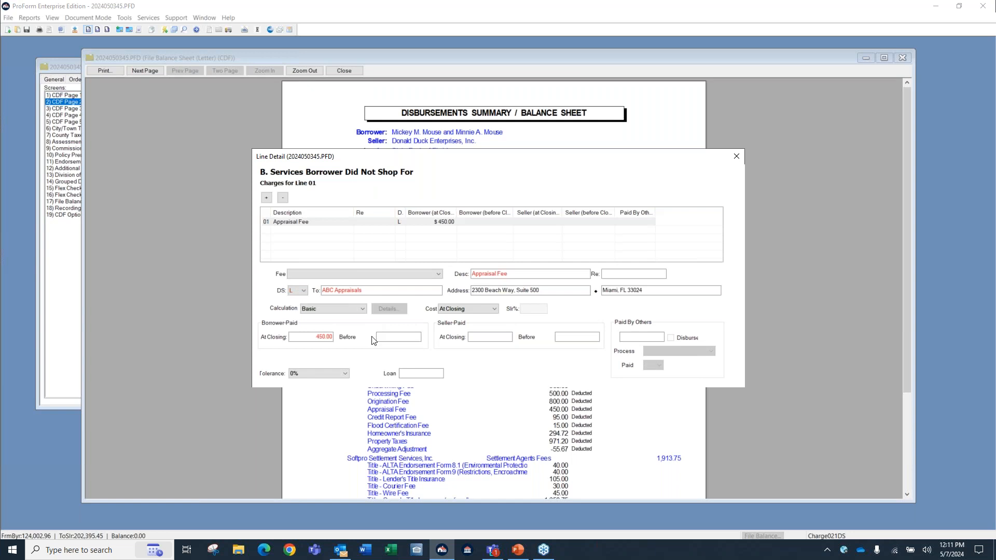
{"action": "left_click", "coordinate": [736, 157]}
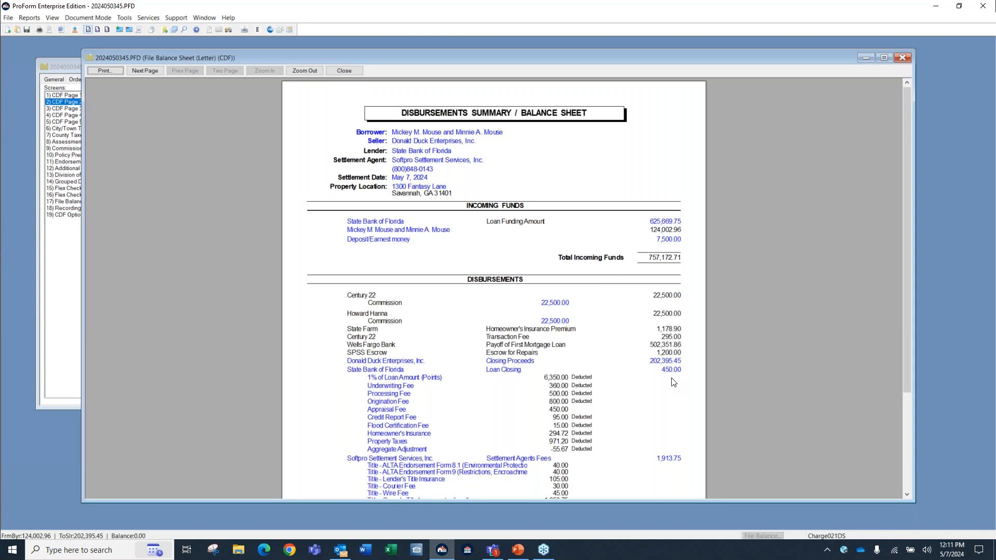
{"action": "left_click", "coordinate": [903, 58]}
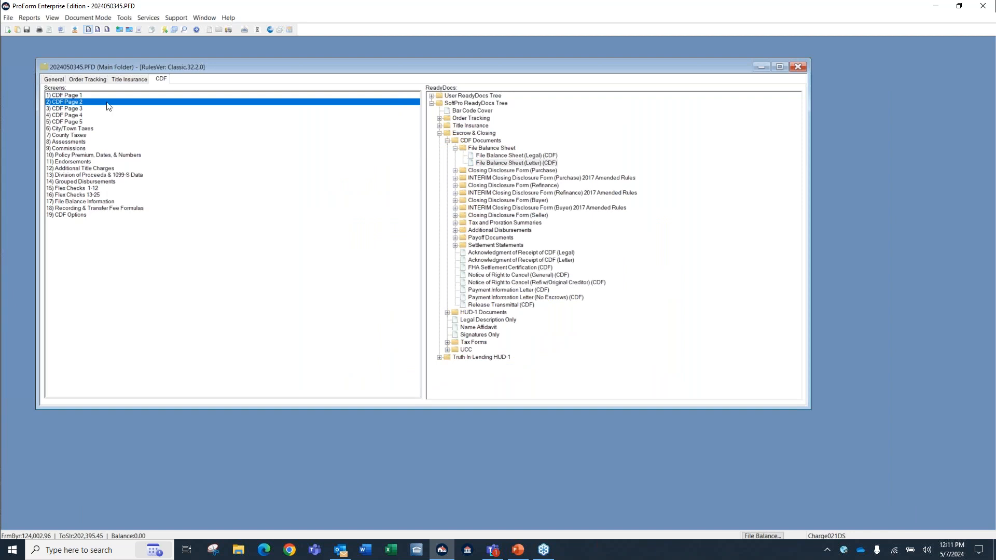
In the Loan, Funding & ProTrust screen, enter 125,000.00 as the check amount if the buyer brought too much to close, and close the screen.
{"action": "left_click", "coordinate": [55, 79]}
{"action": "double_click", "coordinate": [95, 155]}
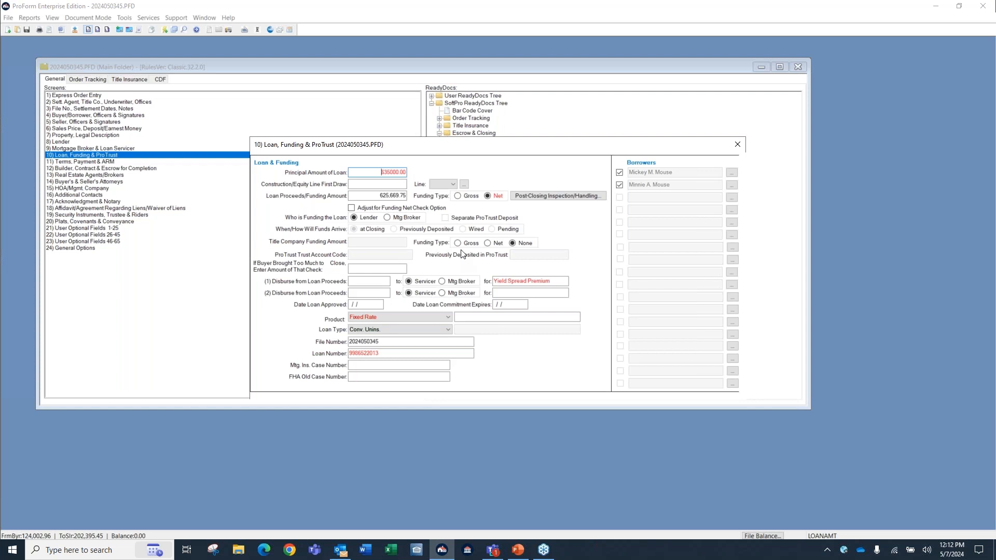
{"action": "key", "text": "ctrl"}
{"action": "key", "text": "ctrl"}
{"action": "key", "text": "ctrl"}
{"action": "key", "text": "ctrl"}
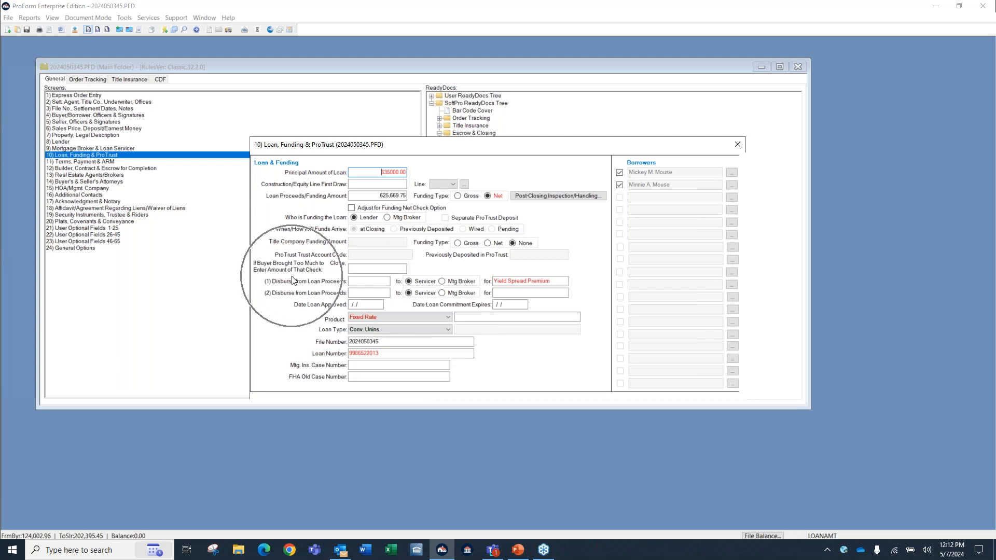
{"action": "key", "text": "ctrl"}
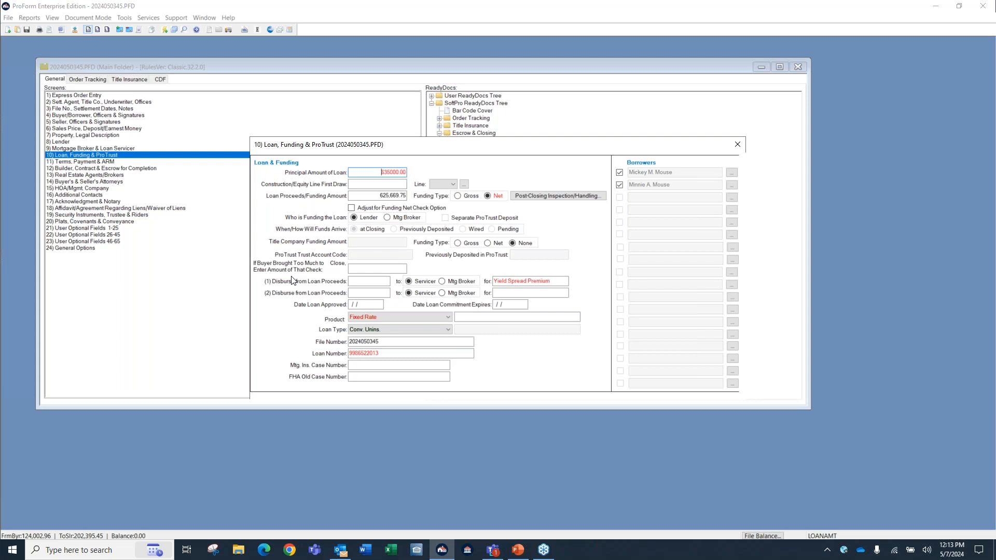
{"action": "left_click", "coordinate": [40, 514]}
{"action": "left_click", "coordinate": [369, 276]}
{"action": "left_click", "coordinate": [369, 272]}
{"action": "type", "text": "1"}
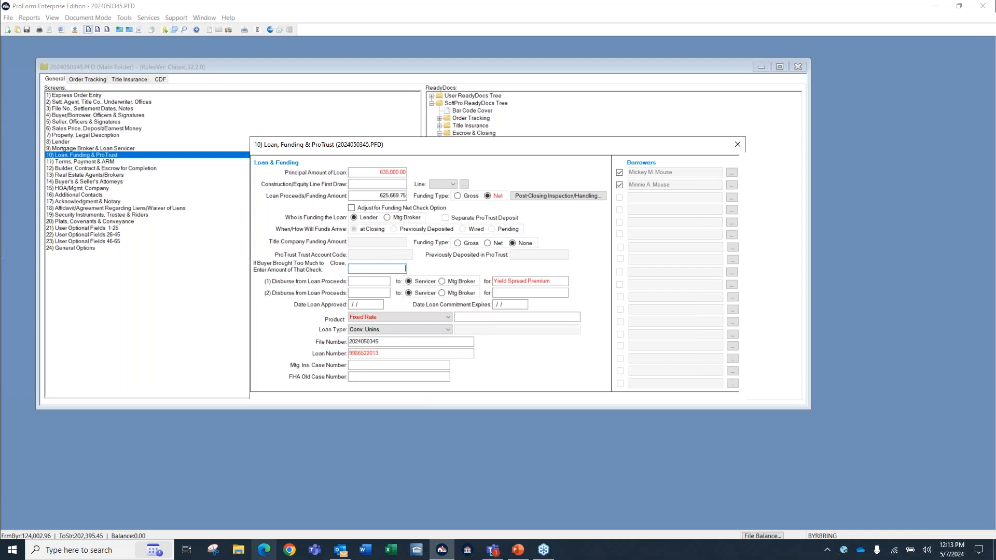
{"action": "type", "text": "25,000"}
{"action": "key", "text": "Tab"}
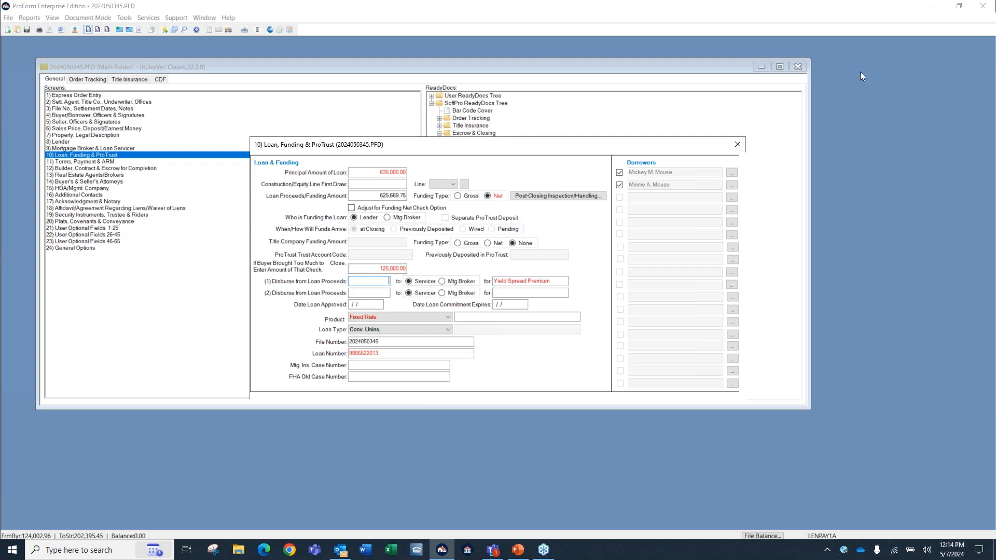
{"action": "left_click", "coordinate": [738, 146]}
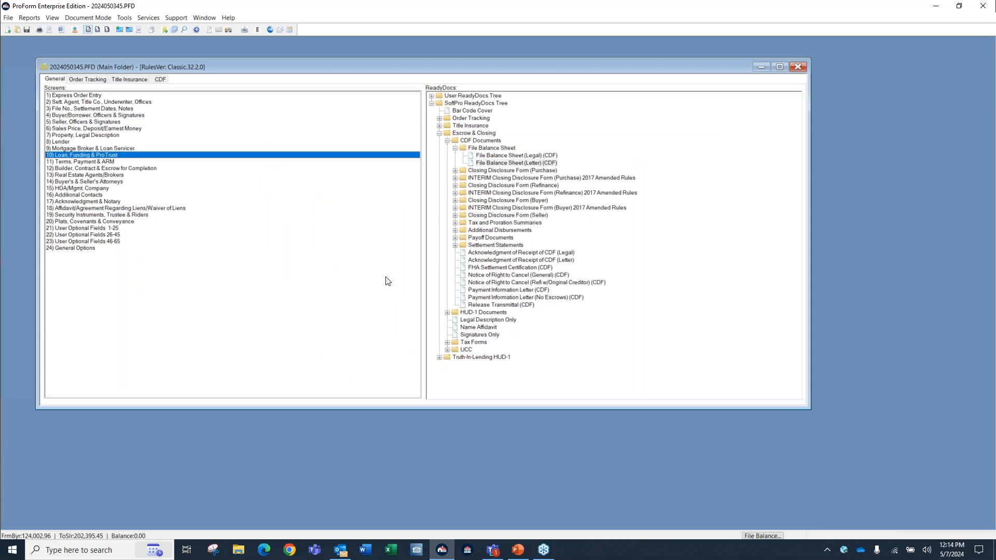
On CDF Page 3, set the DS code of Escrow for Repairs in section N to H (Held) and close the page.
{"action": "left_click", "coordinate": [160, 80]}
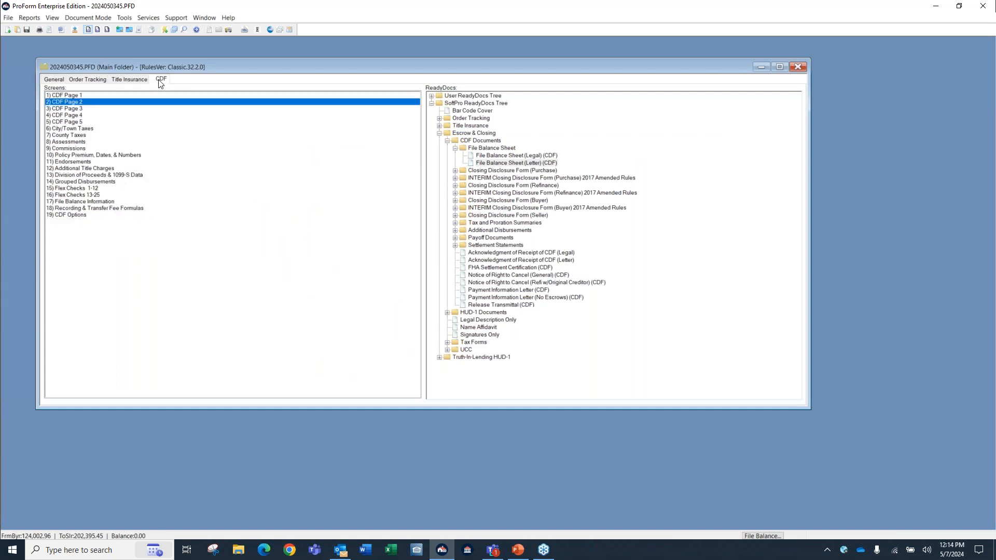
{"action": "left_click", "coordinate": [72, 110]}
{"action": "double_click", "coordinate": [73, 110]}
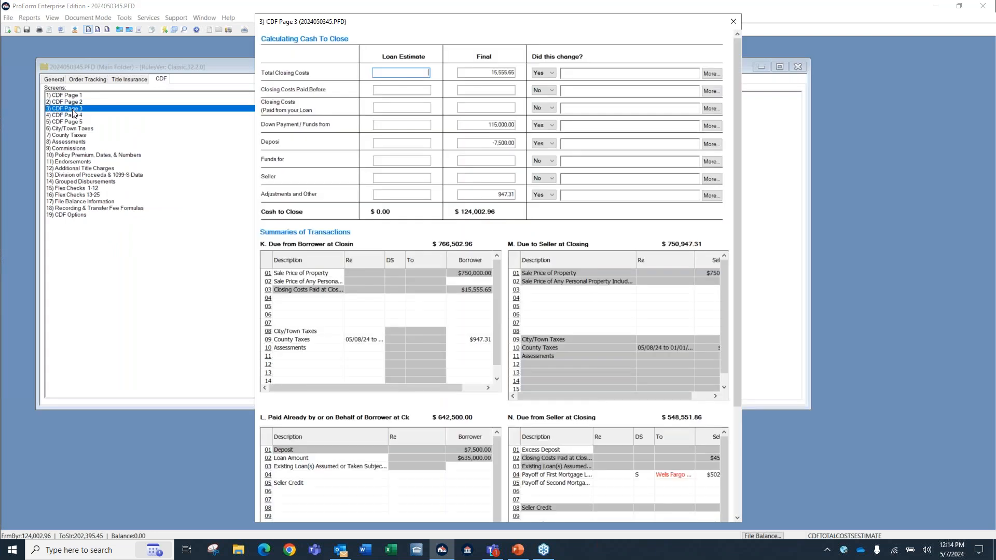
{"action": "left_click_drag", "start_coordinate": [740, 241], "coordinate": [740, 355]}
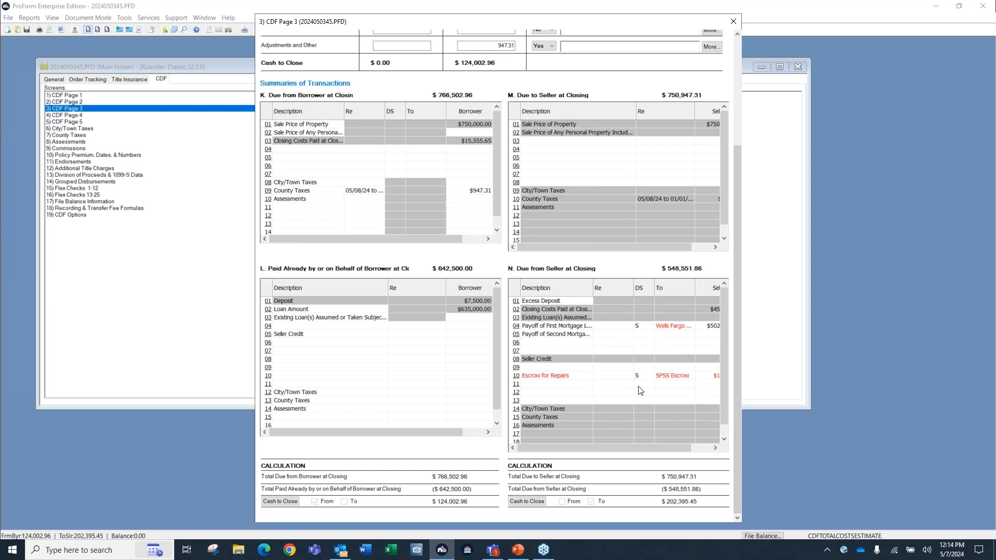
{"action": "left_click", "coordinate": [648, 376]}
{"action": "left_click", "coordinate": [650, 376]}
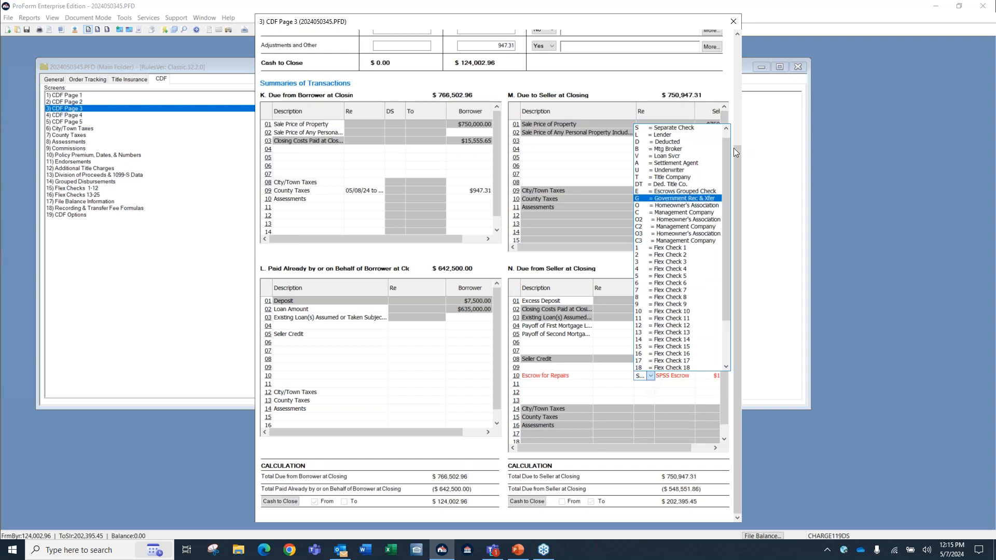
{"action": "left_click_drag", "start_coordinate": [724, 158], "coordinate": [736, 236]}
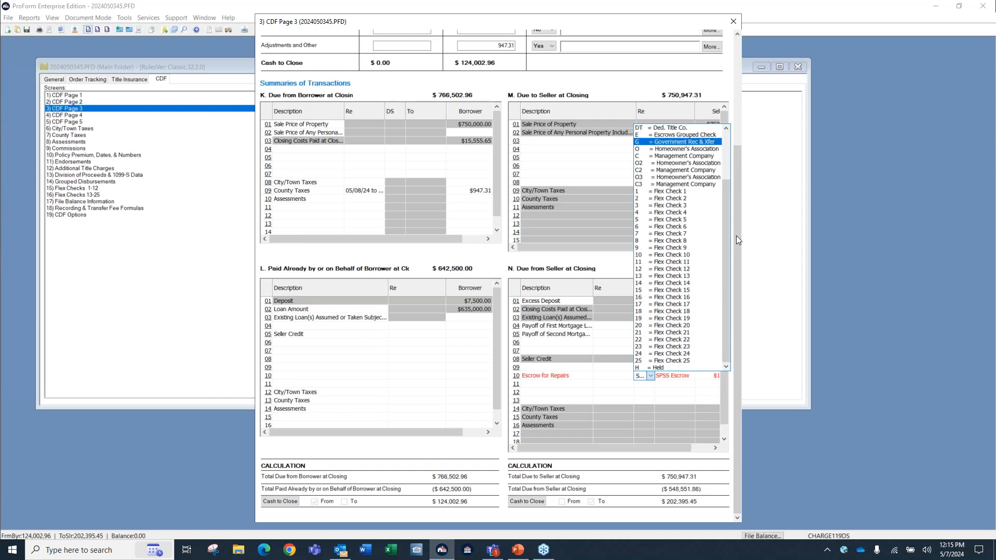
{"action": "left_click", "coordinate": [691, 368]}
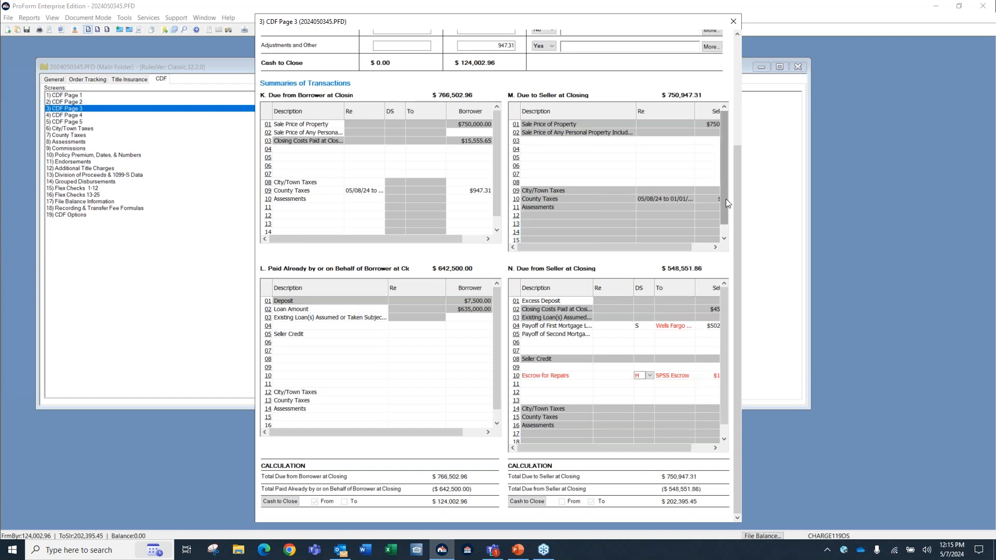
{"action": "left_click", "coordinate": [735, 23]}
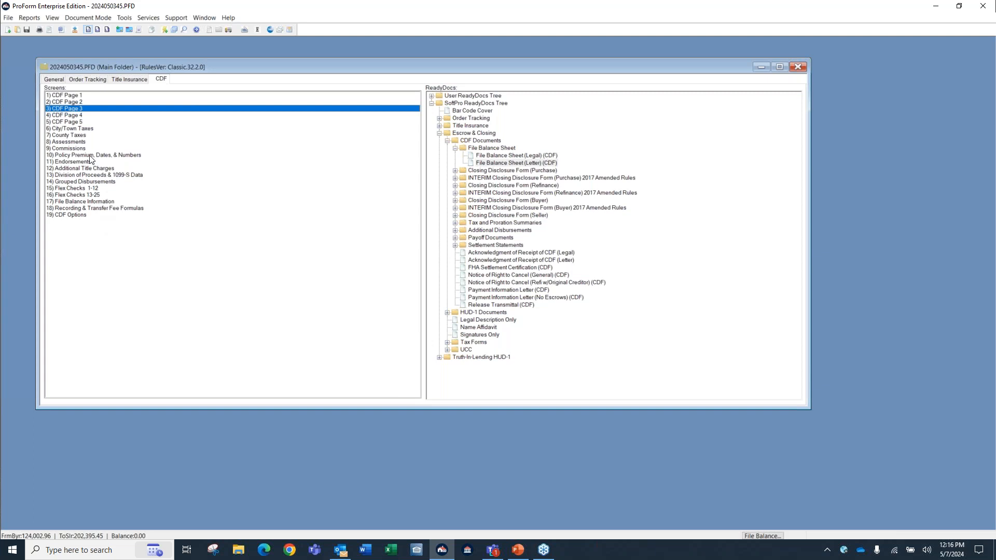
On CDF Page 2, assign the Transaction Fee to Century 22 in section H to Flex Check 1.
{"action": "double_click", "coordinate": [77, 103]}
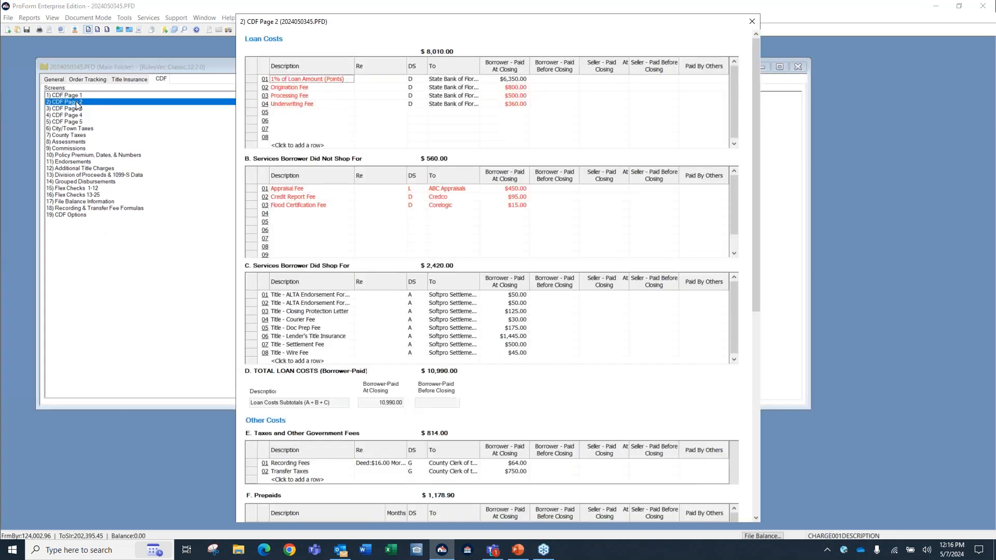
{"action": "left_click_drag", "start_coordinate": [758, 119], "coordinate": [757, 352]}
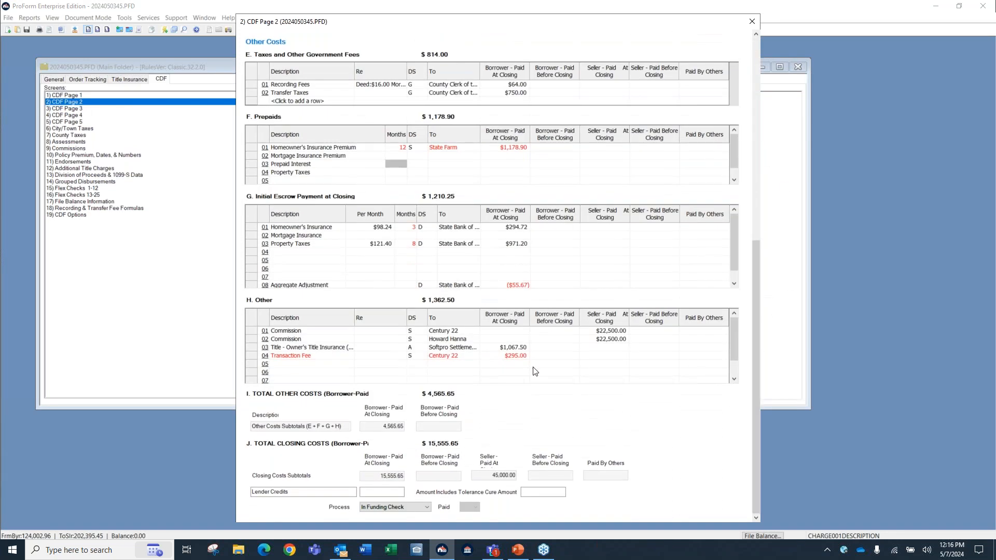
{"action": "left_click", "coordinate": [250, 331]}
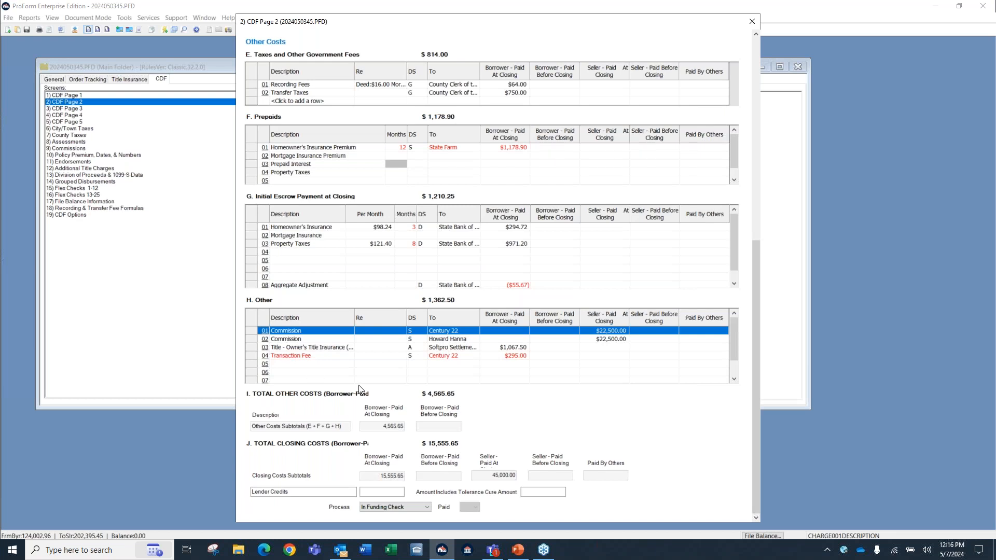
{"action": "left_click", "coordinate": [424, 357]}
{"action": "left_click", "coordinate": [424, 357]}
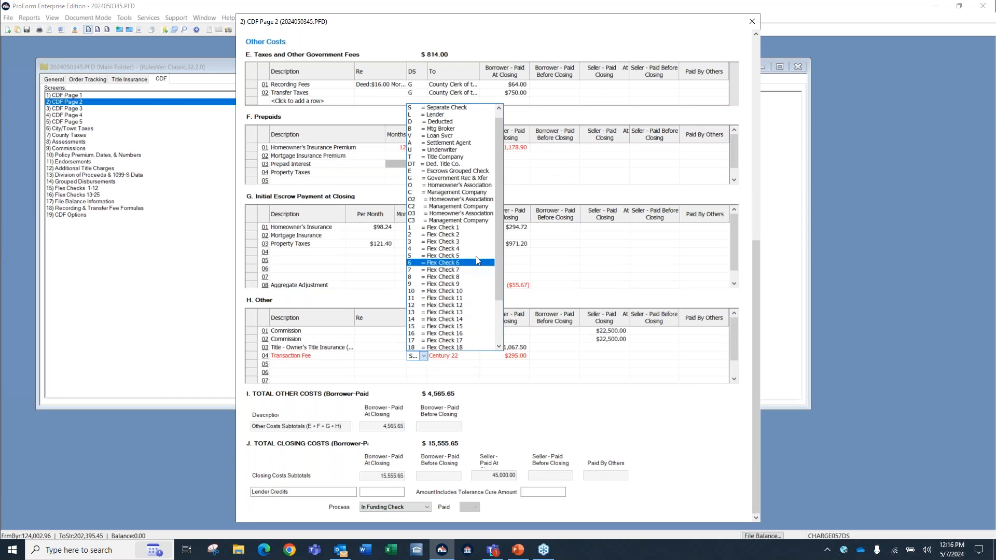
{"action": "left_click", "coordinate": [487, 229]}
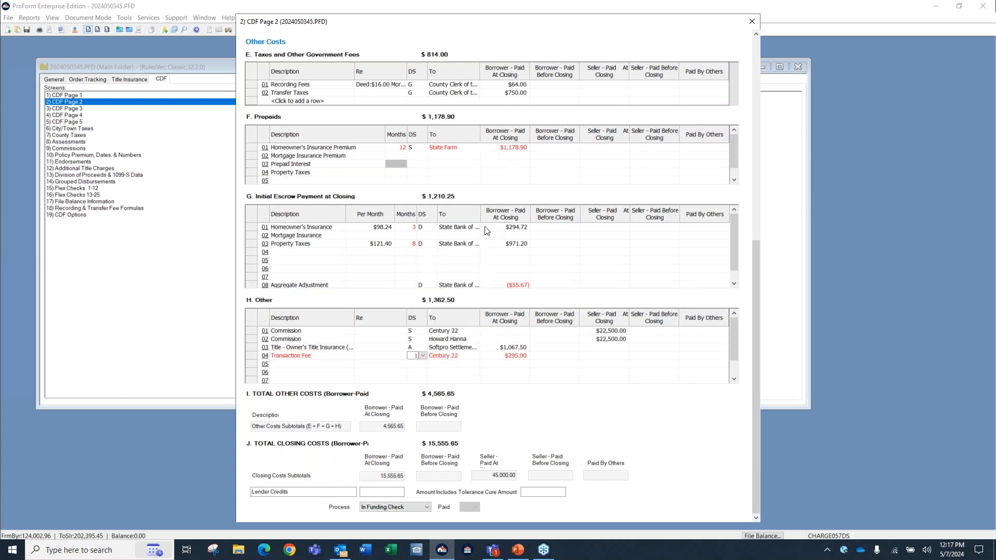
Assign the Century 22 Commission in section H to Flex Check 1 and close CDF Page 2.
{"action": "left_click", "coordinate": [420, 332]}
{"action": "left_click", "coordinate": [425, 331]}
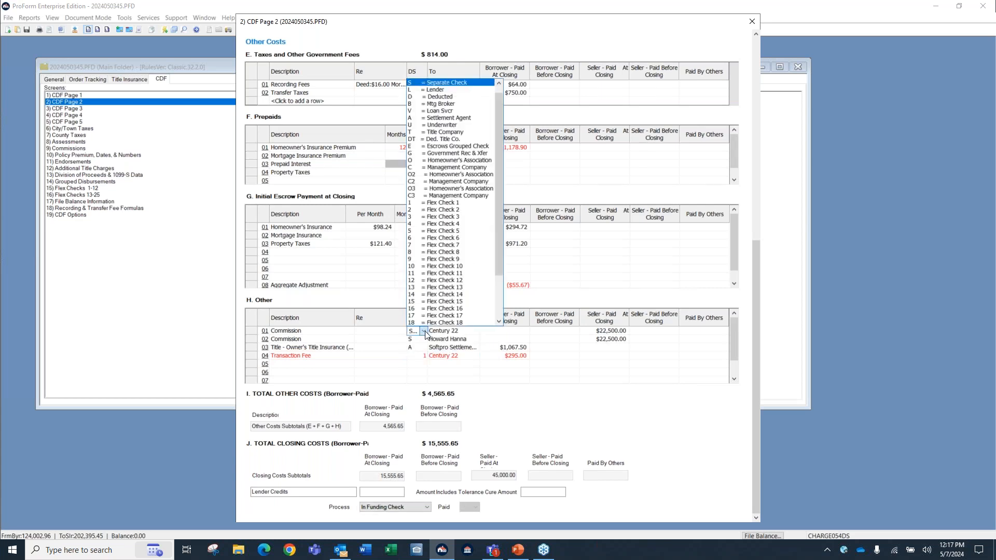
{"action": "left_click", "coordinate": [443, 203]}
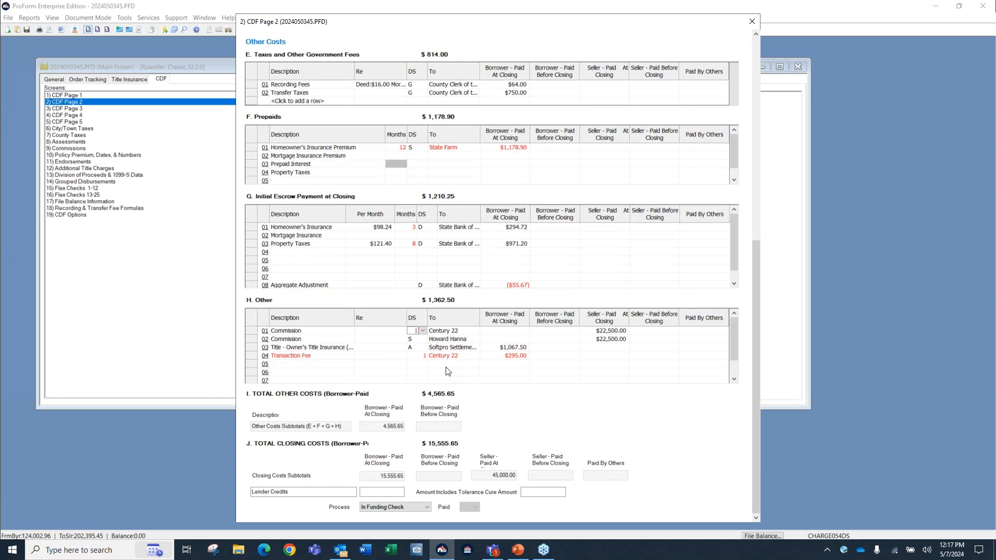
{"action": "left_click", "coordinate": [752, 21]}
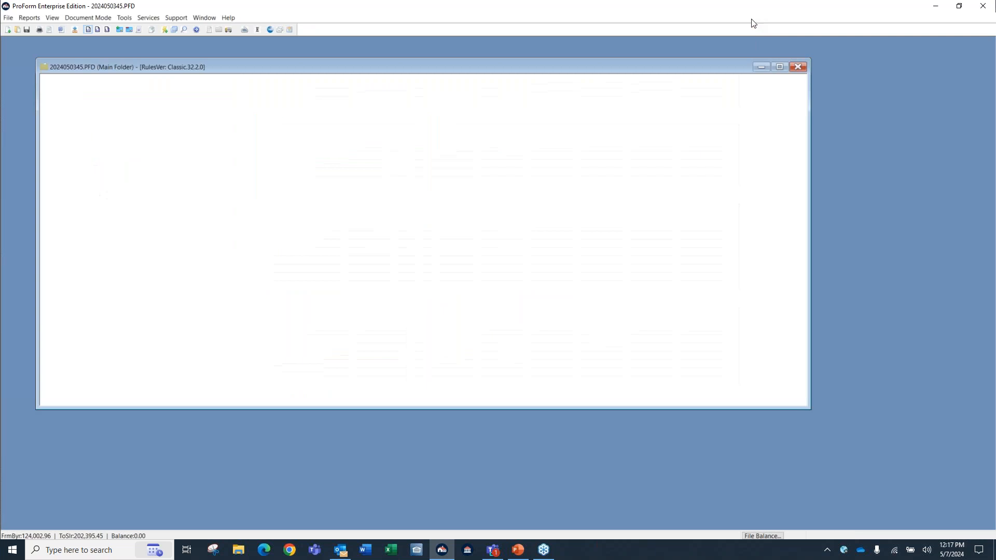
In Flex Checks 1-12, set the adjustment amount of Century 22's Flex Check 1 to -10,000.00.
{"action": "double_click", "coordinate": [86, 188]}
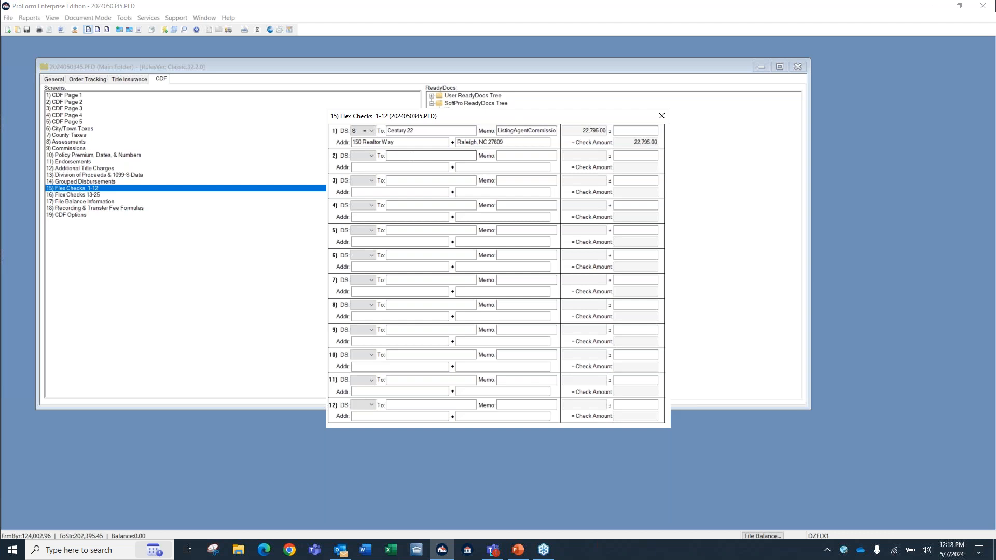
{"action": "left_click", "coordinate": [627, 130]}
{"action": "type", "text": "10000"}
{"action": "key", "text": "Tab"}
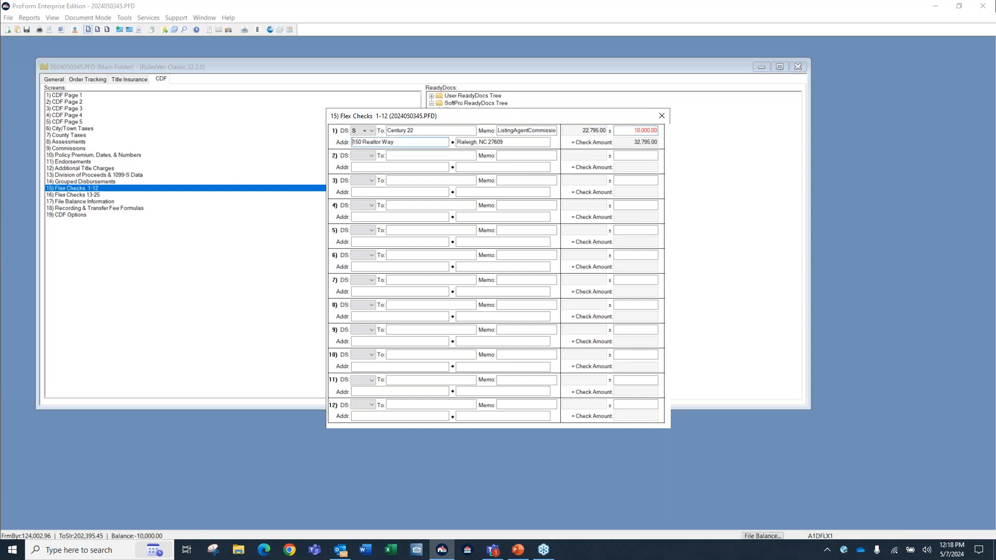
{"action": "left_click", "coordinate": [638, 130]}
{"action": "key", "text": "BackSpace"}
{"action": "type", "text": "-10,000"}
{"action": "key", "text": "Tab"}
Fill in Flex Check 2 with DS code S, the agent's name as payee, memo "Agent Commision" and an amount of 10,000.00.
{"action": "left_click", "coordinate": [371, 156]}
{"action": "left_click", "coordinate": [372, 170]}
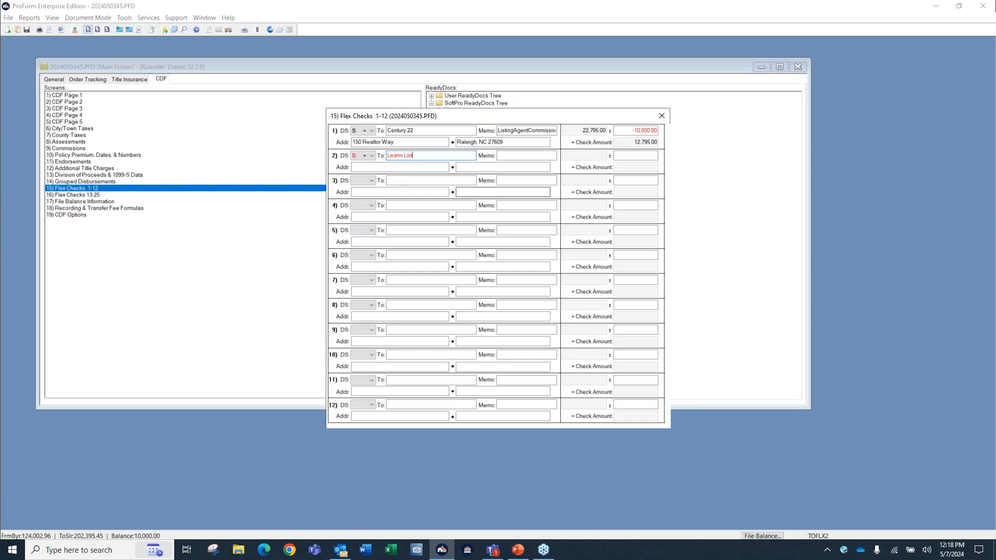
{"action": "key", "text": "Tab"}
{"action": "type", "text": "Agent Commision"}
{"action": "key", "text": "Tab"}
{"action": "type", "text": "10,000"}
{"action": "key", "text": "Tab"}
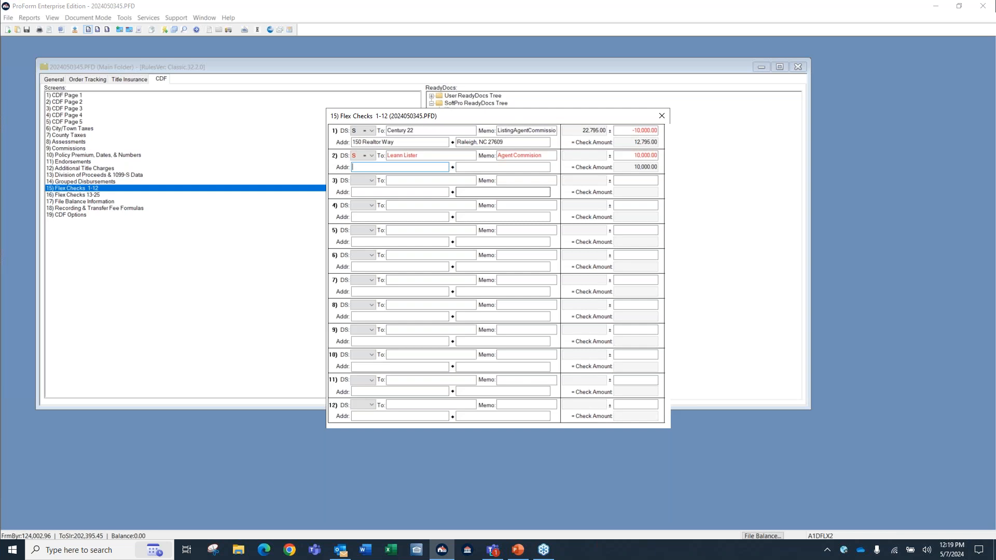
In Grouped Disbursements, set the Settlement Agent's DS code to Flex Check 4.
{"action": "key", "text": "Page_Up"}
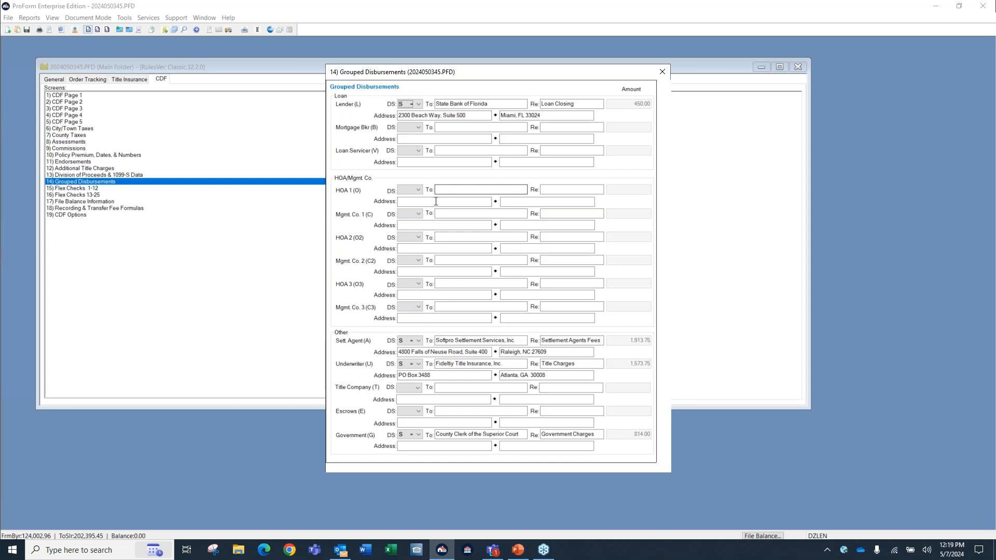
{"action": "left_click", "coordinate": [363, 355]}
{"action": "left_click", "coordinate": [421, 344]}
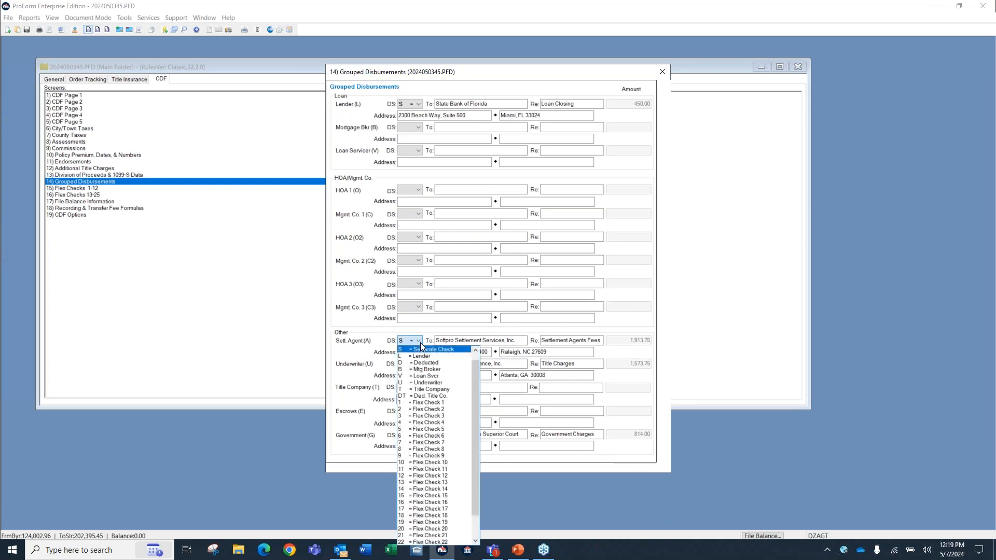
{"action": "left_click", "coordinate": [425, 423]}
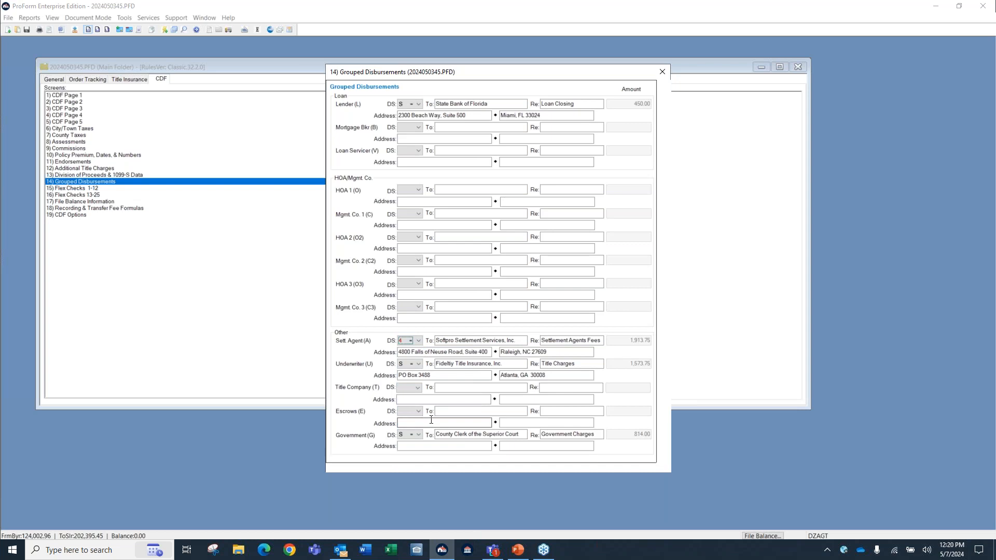
In Flex Checks 1-12, set the adjustment amount of the settlement agent's Flex Check 4 to -20.00.
{"action": "key", "text": "Page_Down"}
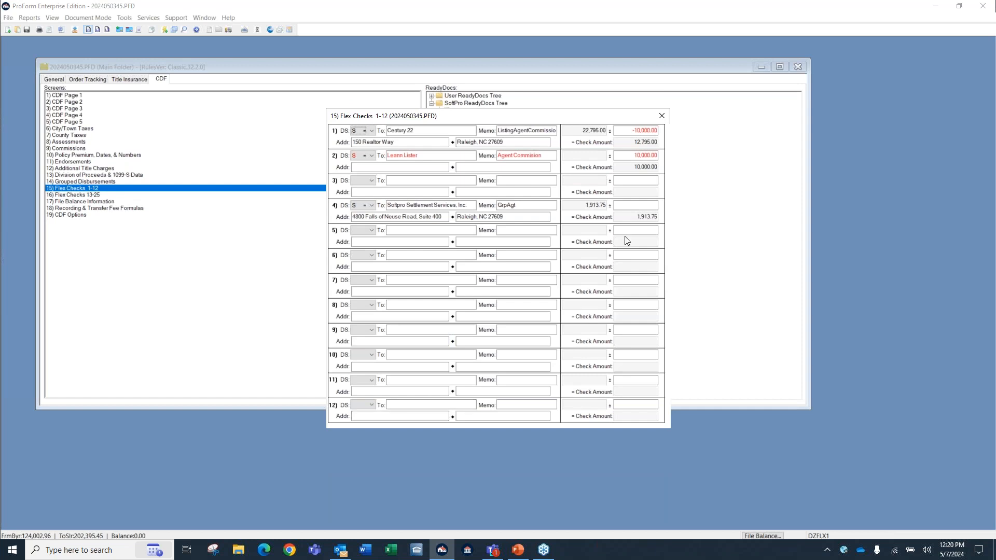
{"action": "left_click", "coordinate": [629, 208]}
{"action": "type", "text": "-20"}
{"action": "key", "text": "Tab"}
Fill in Flex Check 5 with DS code S, payee "County Recorder", memo "Recording Fee" and an amount of 10.00.
{"action": "left_click", "coordinate": [372, 231]}
{"action": "left_click", "coordinate": [402, 241]}
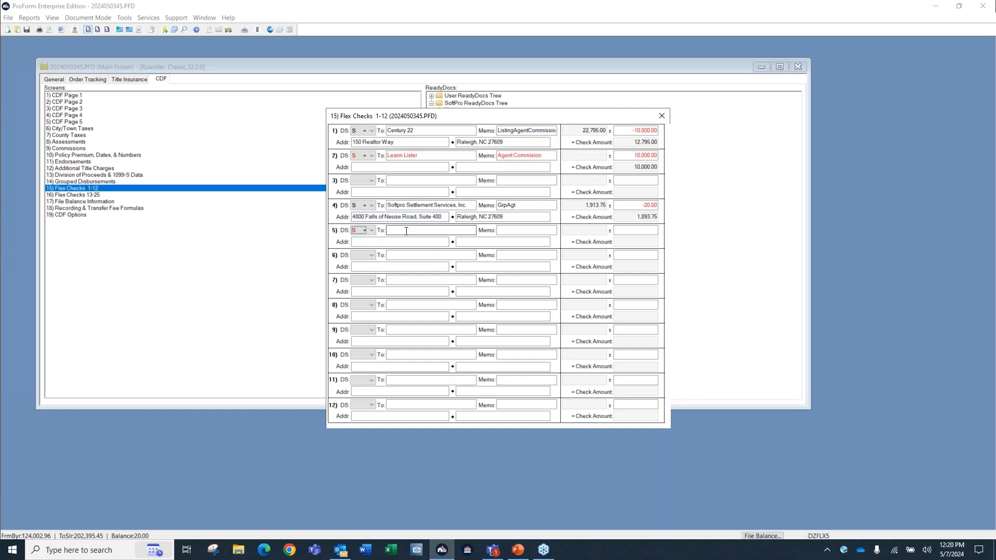
{"action": "left_click", "coordinate": [407, 231]}
{"action": "type", "text": "County Recorder"}
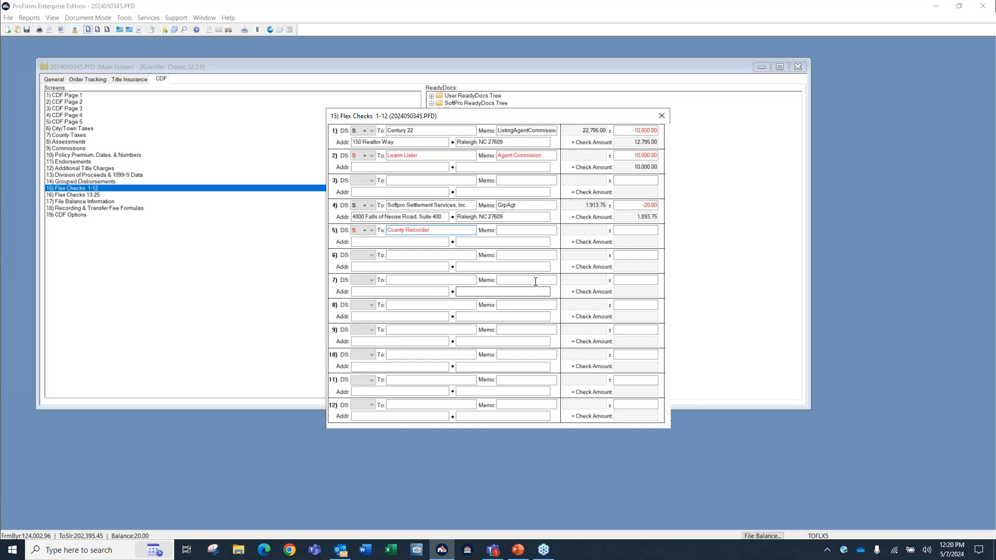
{"action": "left_click", "coordinate": [536, 231]}
{"action": "type", "text": "Recording Fee"}
{"action": "key", "text": "Tab"}
{"action": "type", "text": "10"}
{"action": "key", "text": "Tab"}
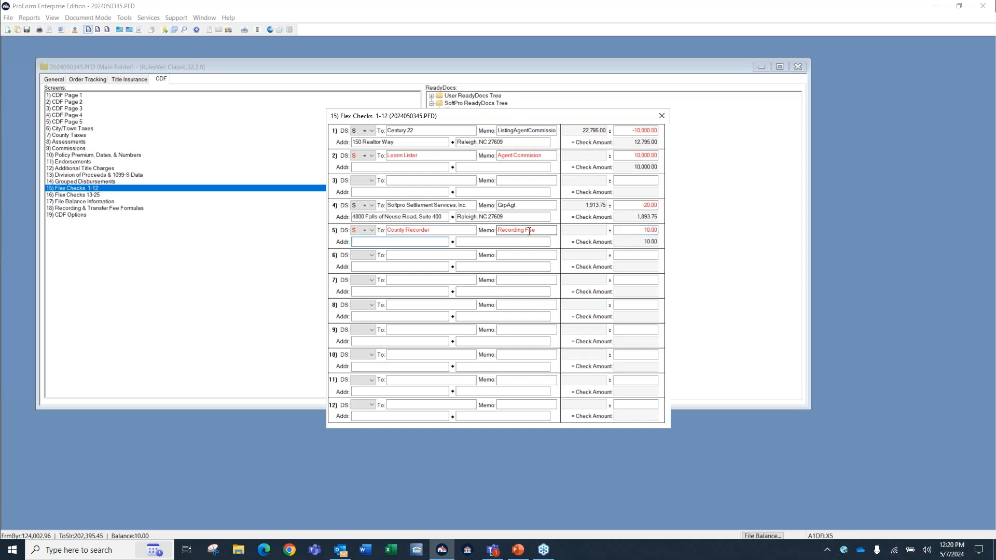
Fill in Flex Check 6 with DS code S, the refund recipient's name as payee, memo "Refund Wire Fee" and an amount of 10.00.
{"action": "left_click", "coordinate": [370, 254]}
{"action": "left_click", "coordinate": [371, 270]}
{"action": "key", "text": "Tab"}
{"action": "type", "text": "Mic"}
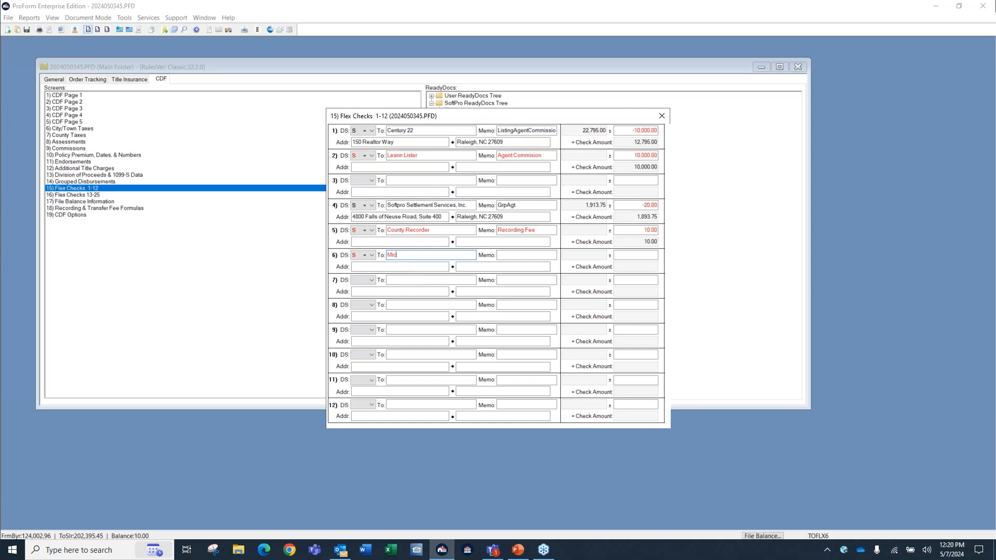
{"action": "type", "text": "key Mouse"}
{"action": "left_click", "coordinate": [520, 258]}
{"action": "type", "text": "Refund Wire Fee"}
{"action": "left_click", "coordinate": [632, 256]}
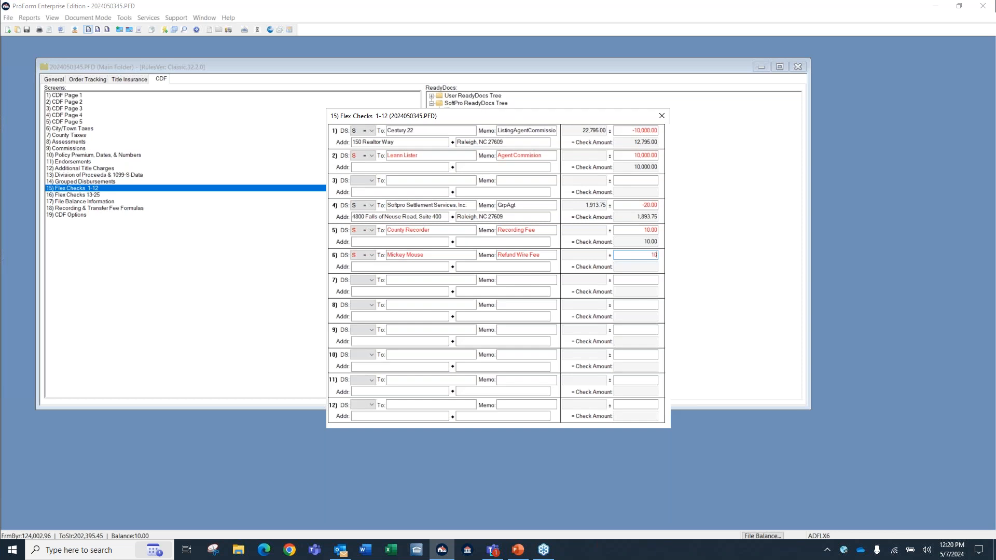
{"action": "key", "text": "Tab"}
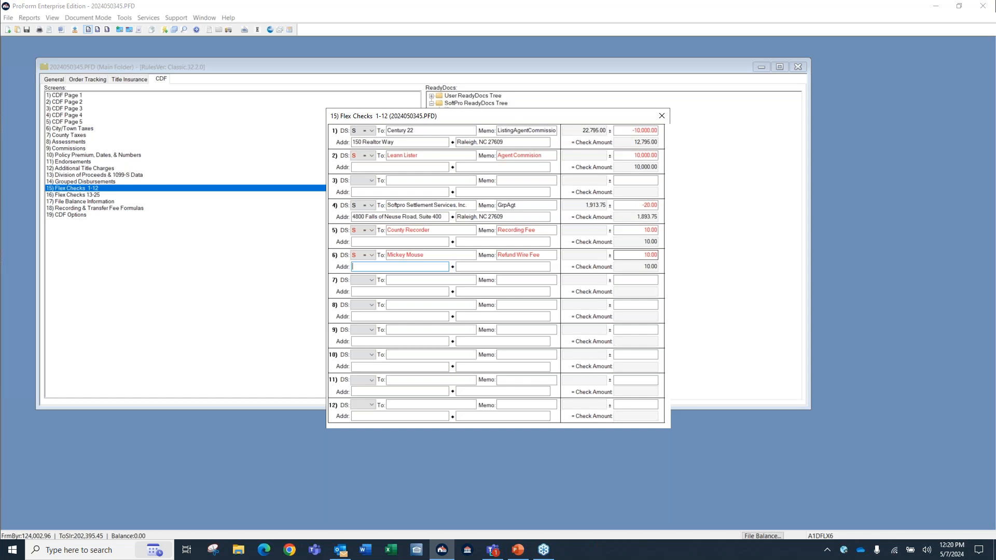
Close Flex Checks 1-12 and save the order, accepting the note about the changed cash from buyer.
{"action": "left_click", "coordinate": [663, 116]}
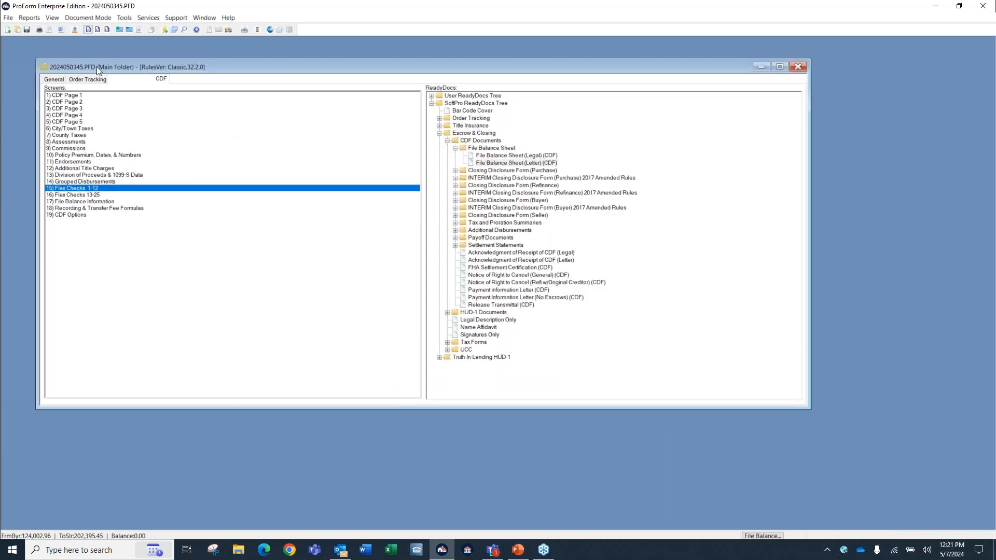
{"action": "left_click", "coordinate": [27, 30]}
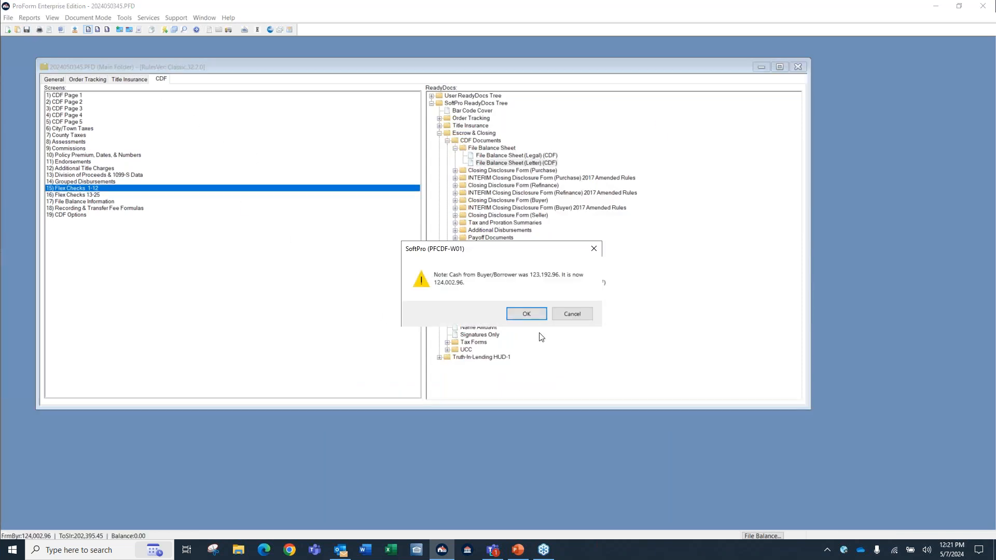
{"action": "left_click", "coordinate": [527, 313]}
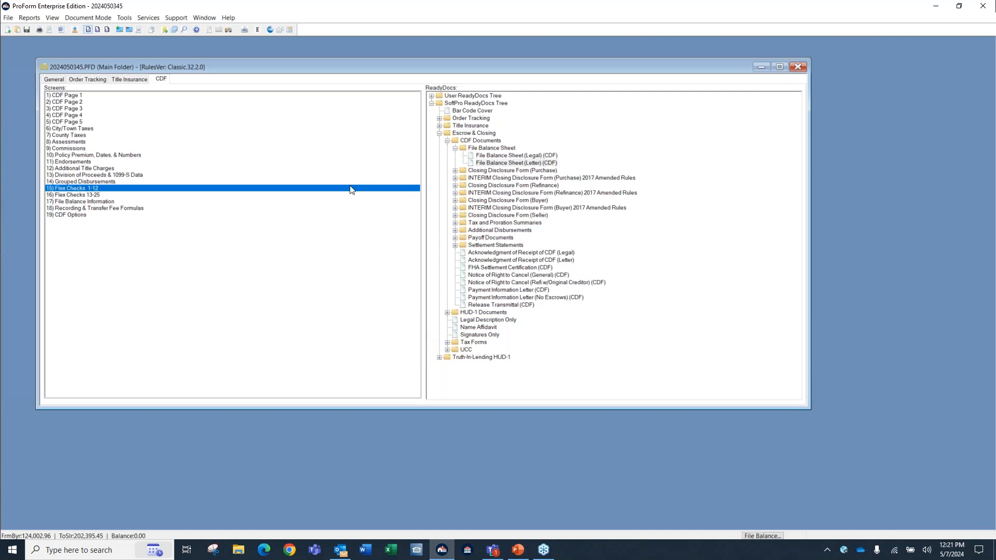
View the Keyboard Shortcuts job aid under ProForm Getting Started in the SoftPro web help and close the browser.
{"action": "key", "text": "F1"}
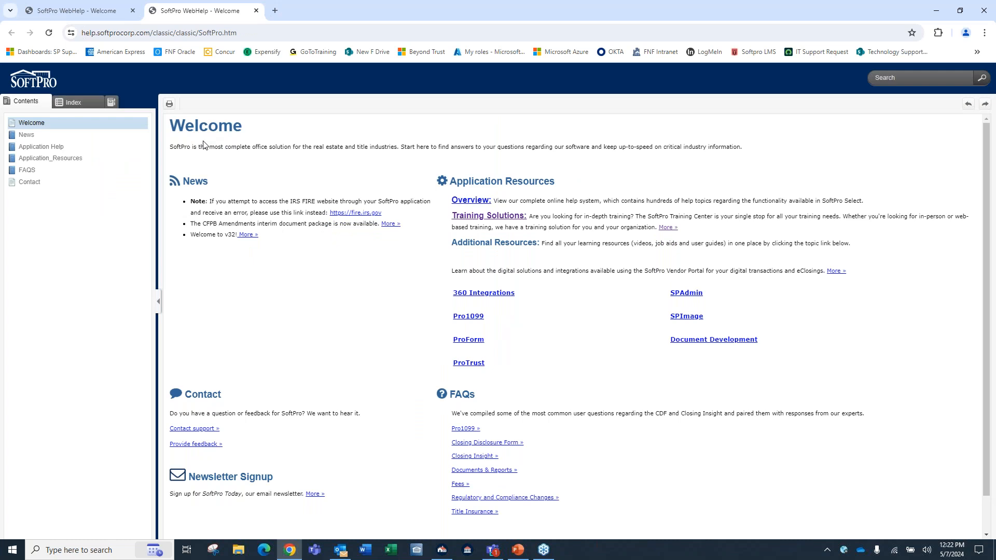
{"action": "left_click", "coordinate": [469, 339]}
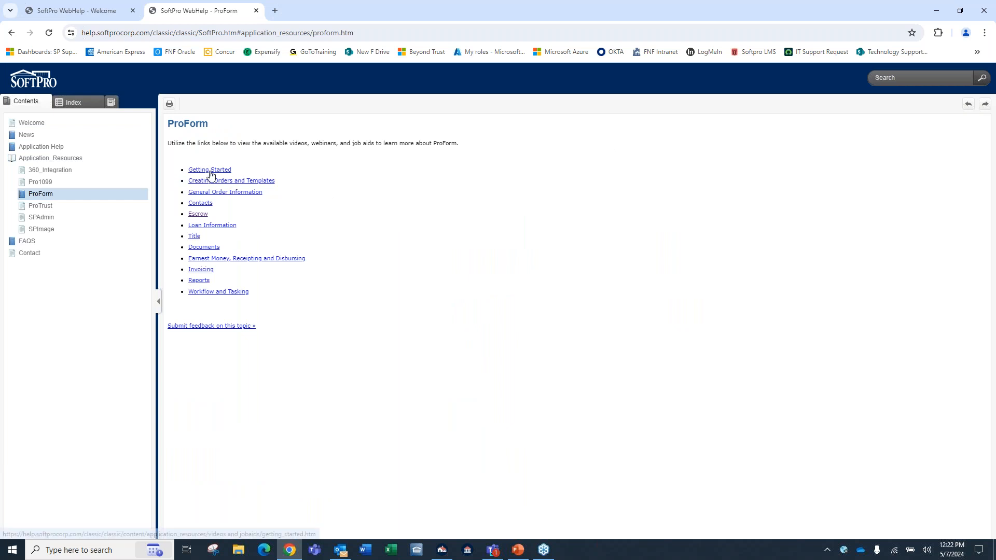
{"action": "left_click", "coordinate": [210, 171]}
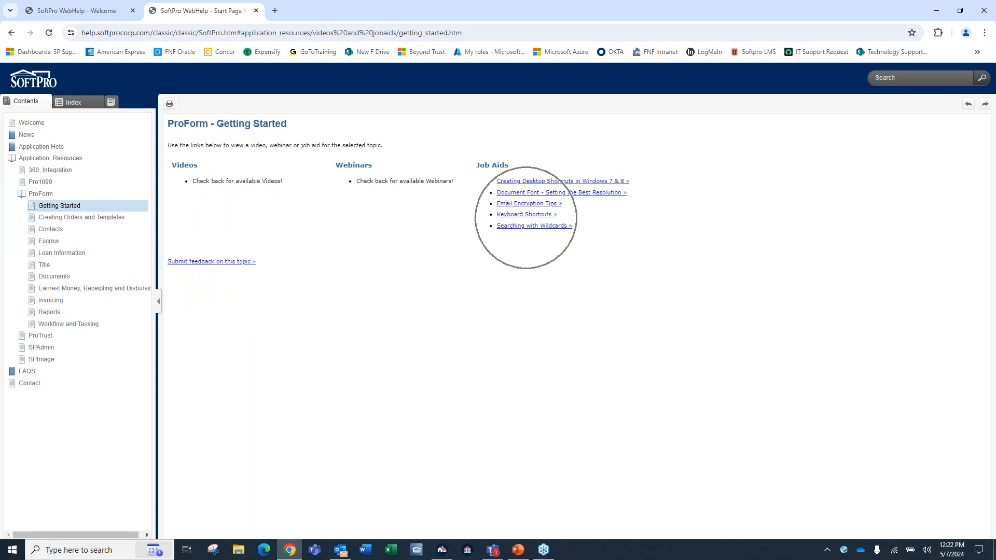
{"action": "left_click", "coordinate": [526, 216]}
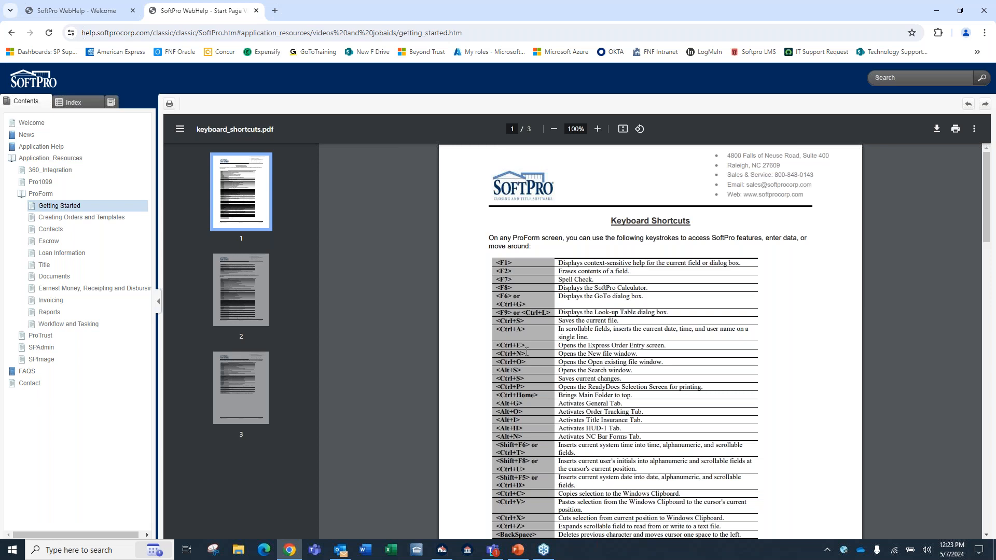
{"action": "left_click", "coordinate": [985, 13]}
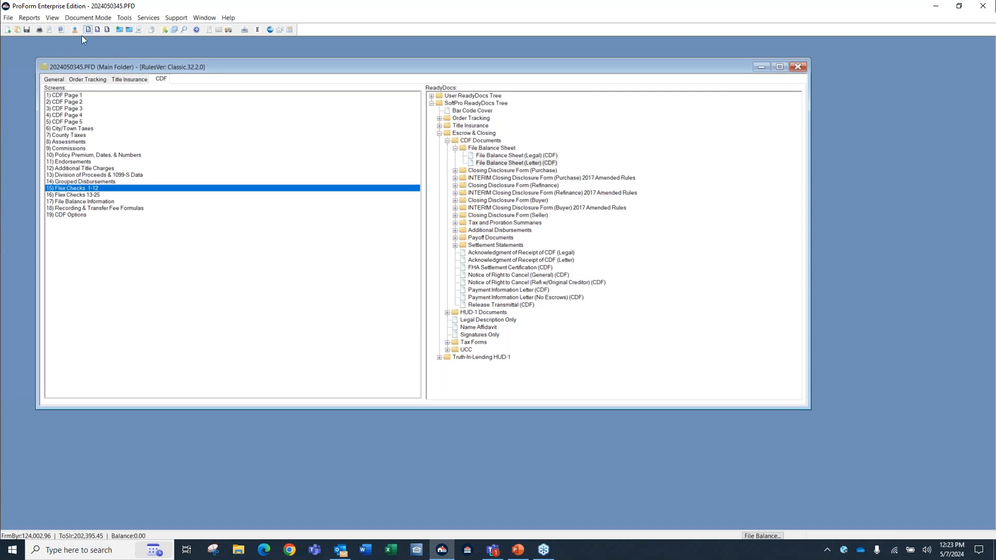
Open the look-up table for the Selling Agent/Broker code in Real Estate Agents/Brokers and examine its columns.
{"action": "left_click", "coordinate": [54, 79]}
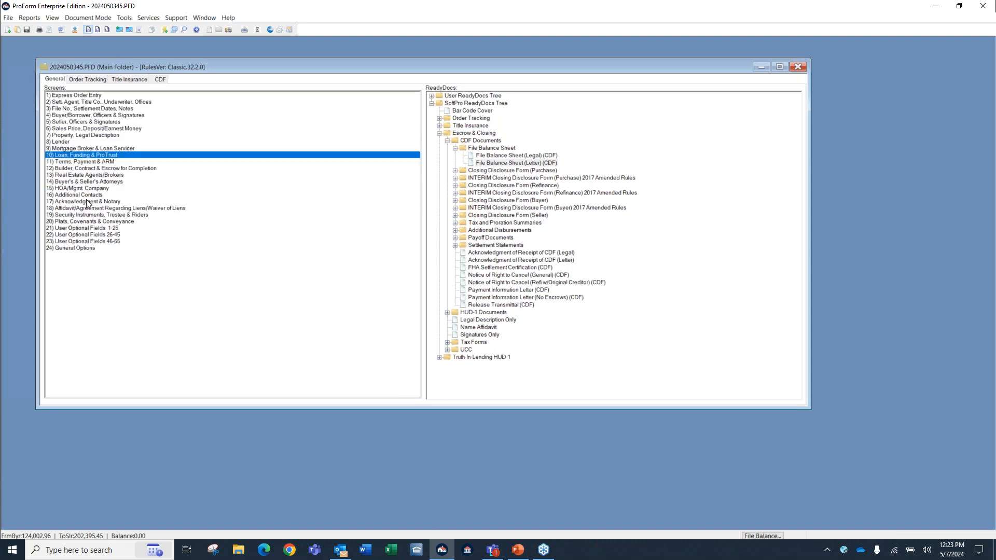
{"action": "double_click", "coordinate": [81, 176]}
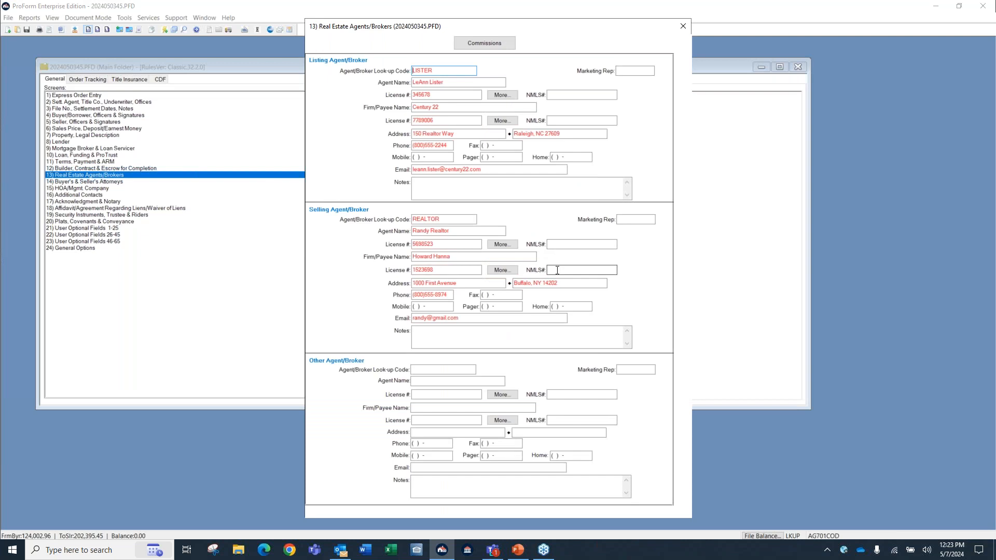
{"action": "left_click", "coordinate": [462, 219]}
{"action": "key", "text": "F7"}
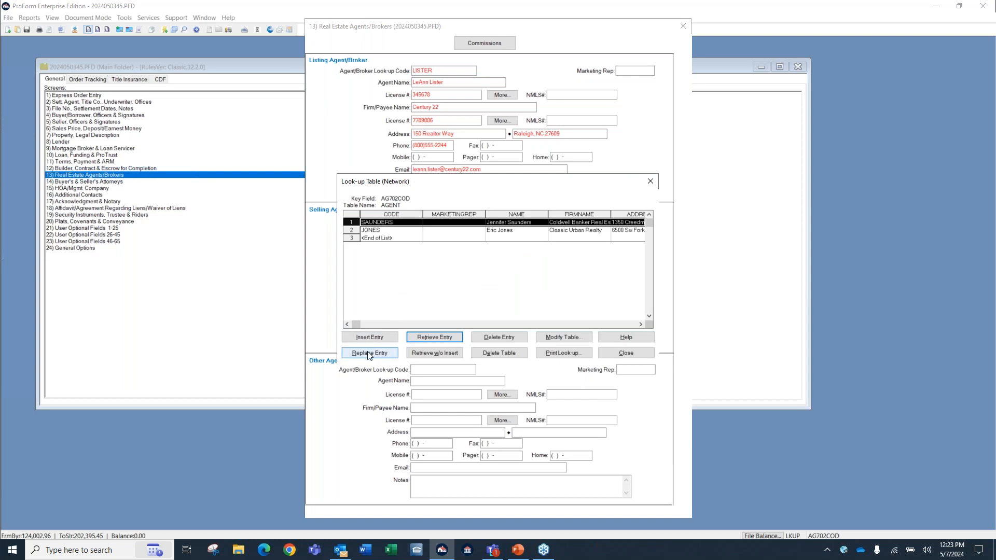
{"action": "left_click_drag", "start_coordinate": [358, 324], "coordinate": [611, 325]}
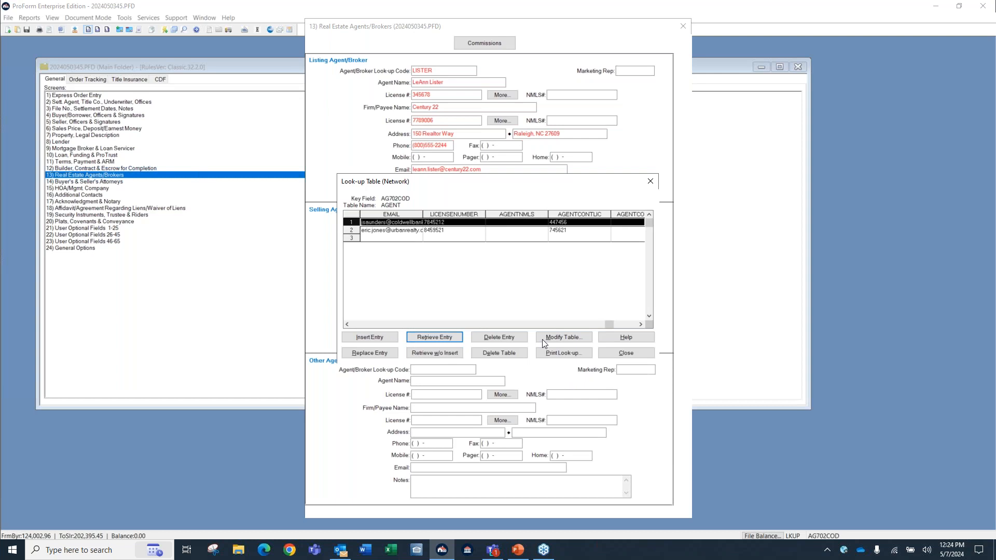
{"action": "key", "text": "ctrl"}
{"action": "key", "text": "ctrl"}
View the field definitions of the AGENT look-up table, and close the table and the Real Estate Agents/Brokers screen.
{"action": "left_click", "coordinate": [563, 337]}
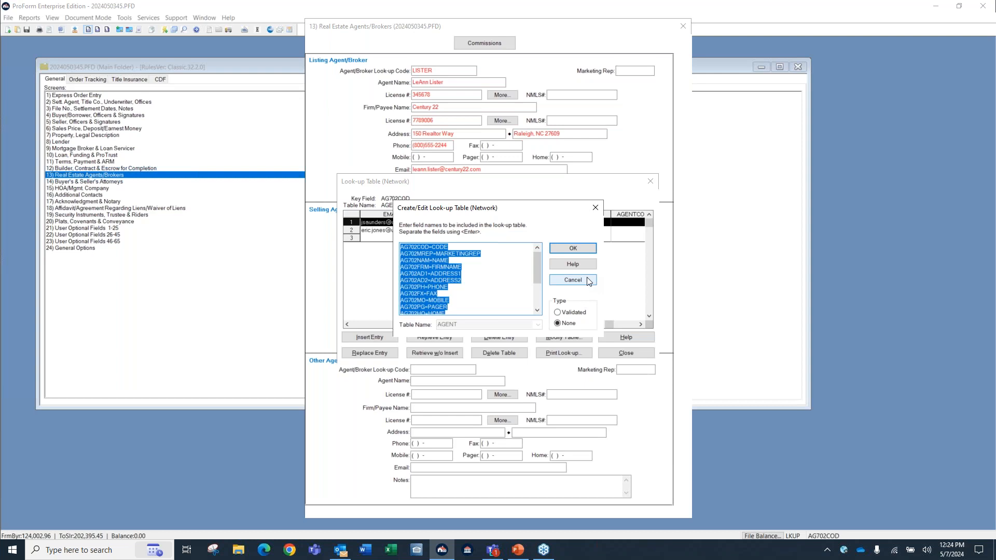
{"action": "left_click", "coordinate": [573, 250]}
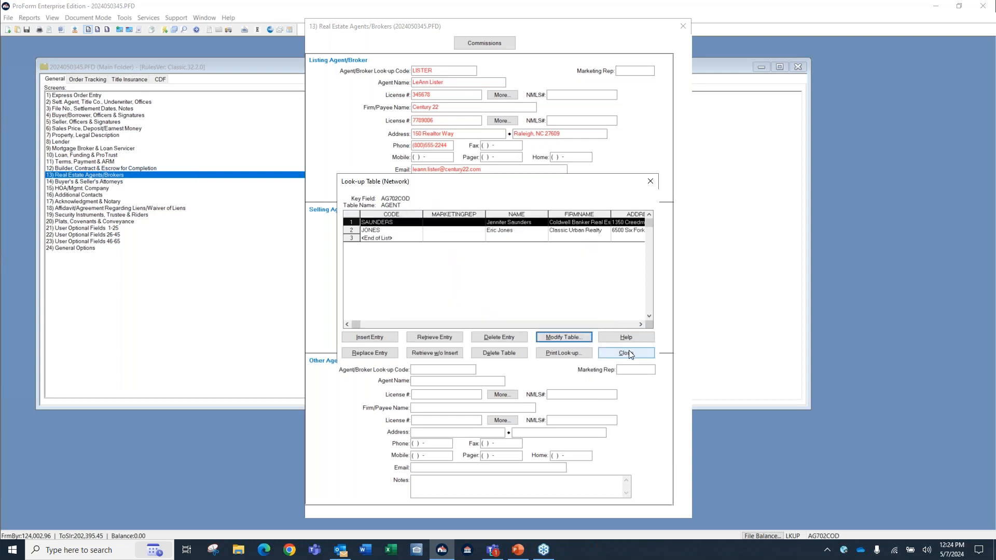
{"action": "left_click", "coordinate": [627, 353]}
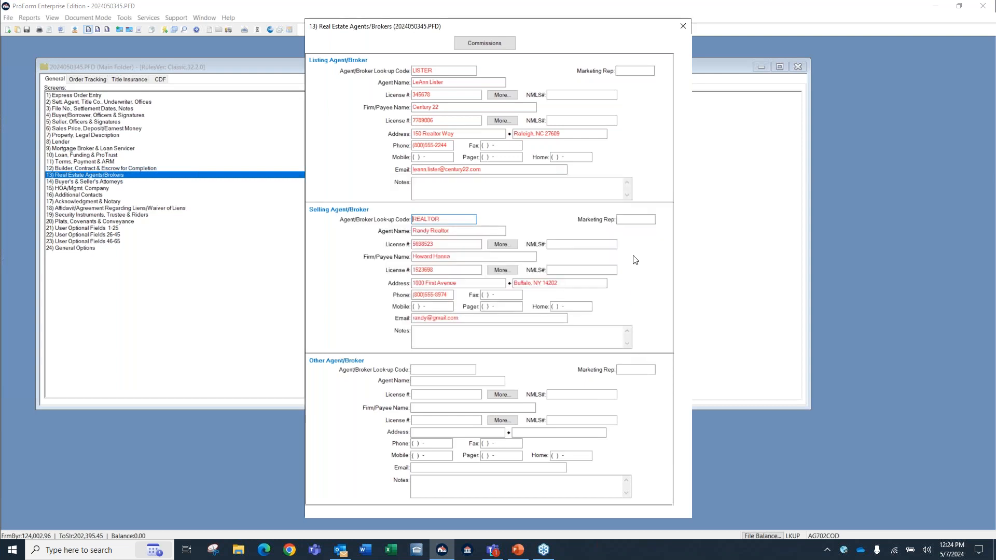
{"action": "left_click", "coordinate": [682, 27]}
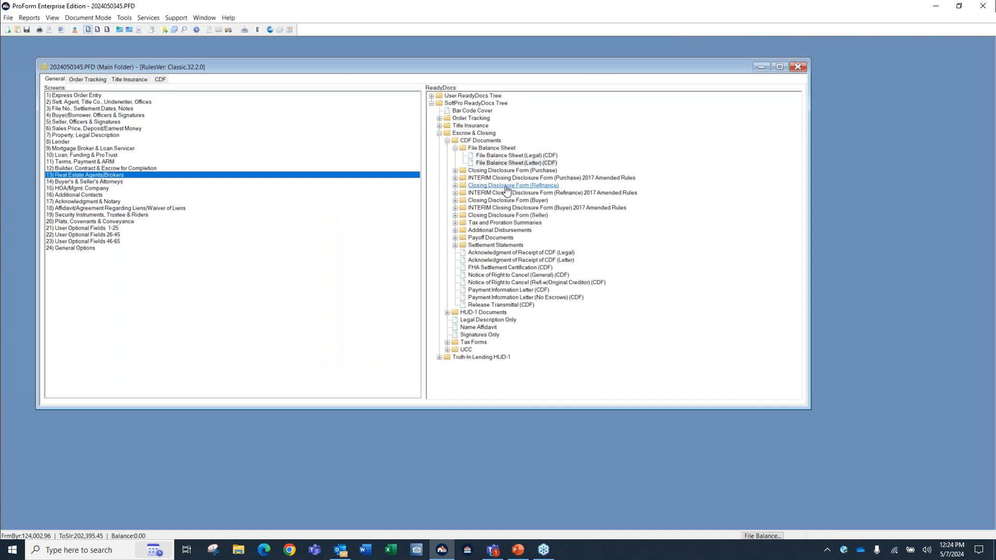